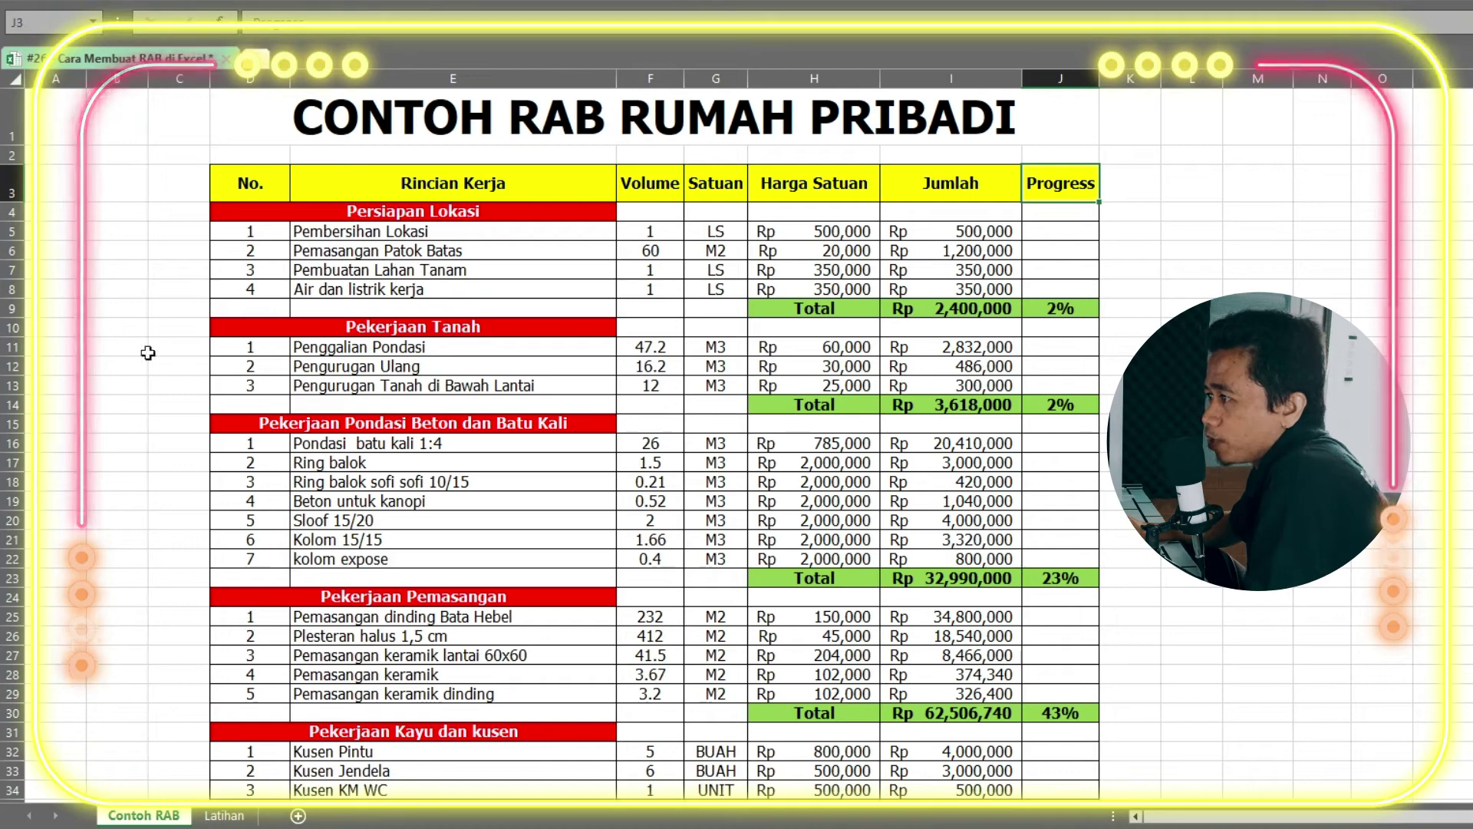
Insert a row above the Persiapan Lokasi Total and add item 5 Lain-lain, 1 LS, Rp 100,000.
right_click(12, 308)
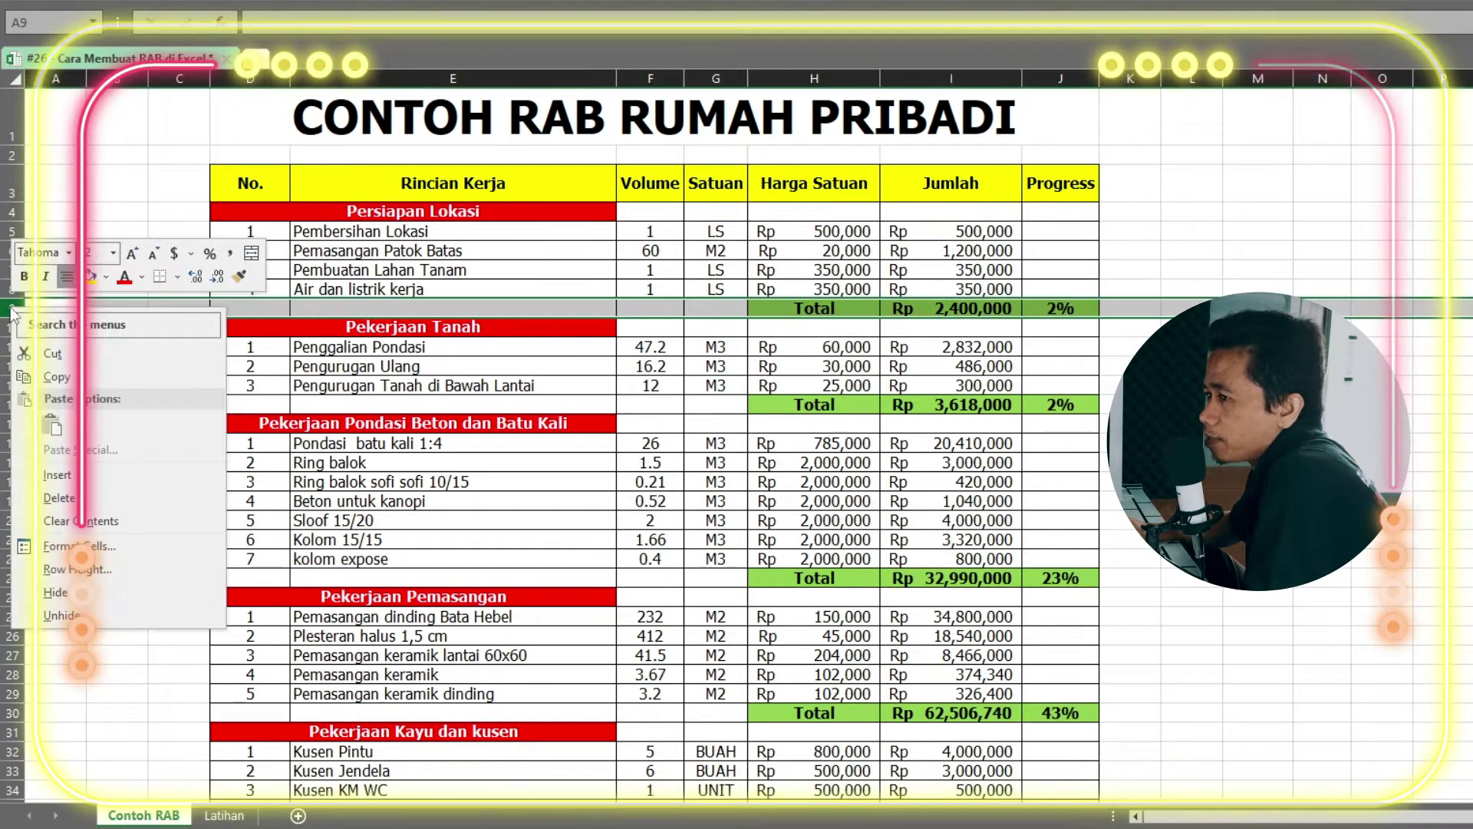
click(57, 475)
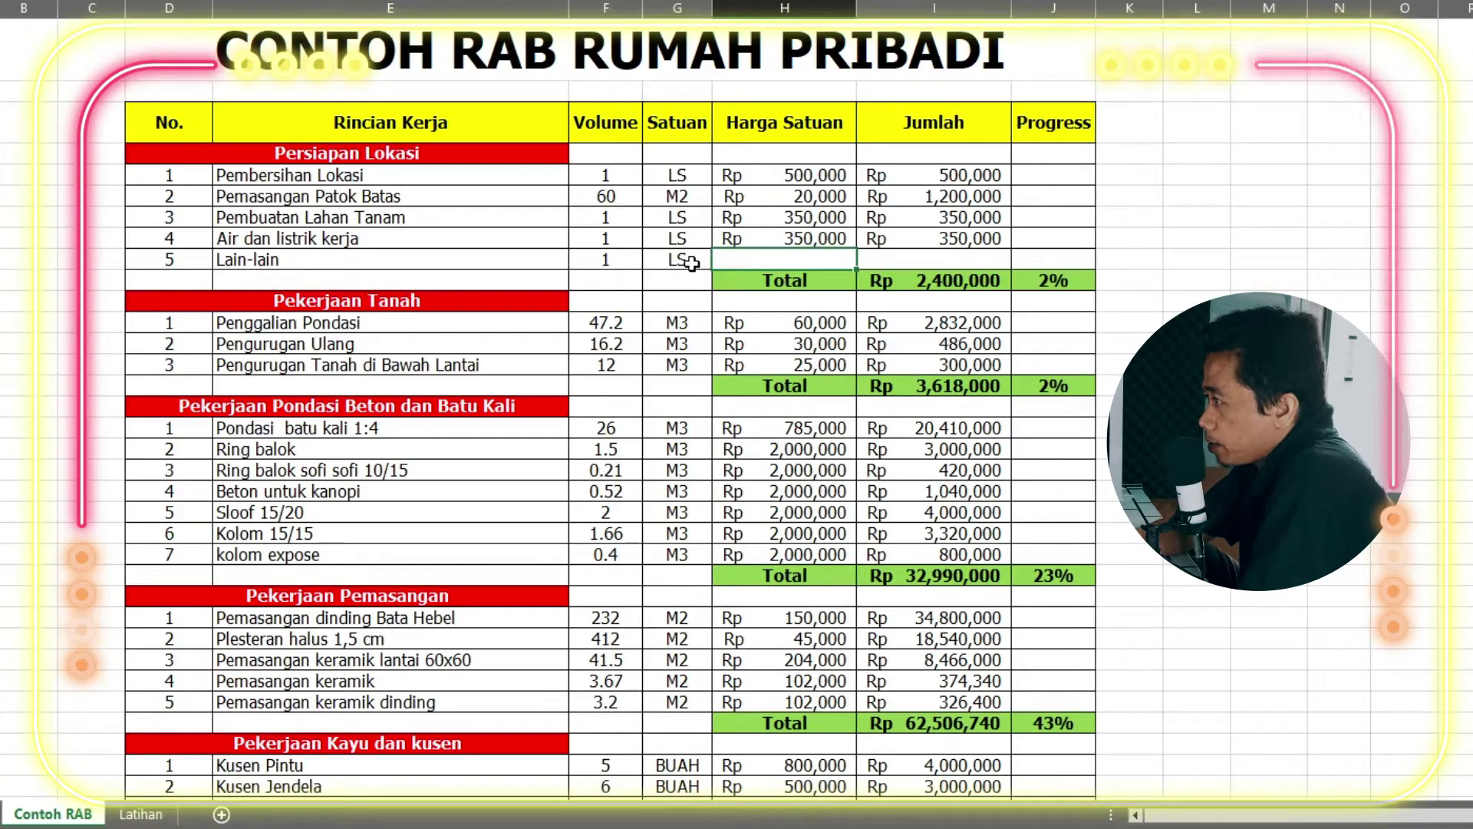
text(100000)
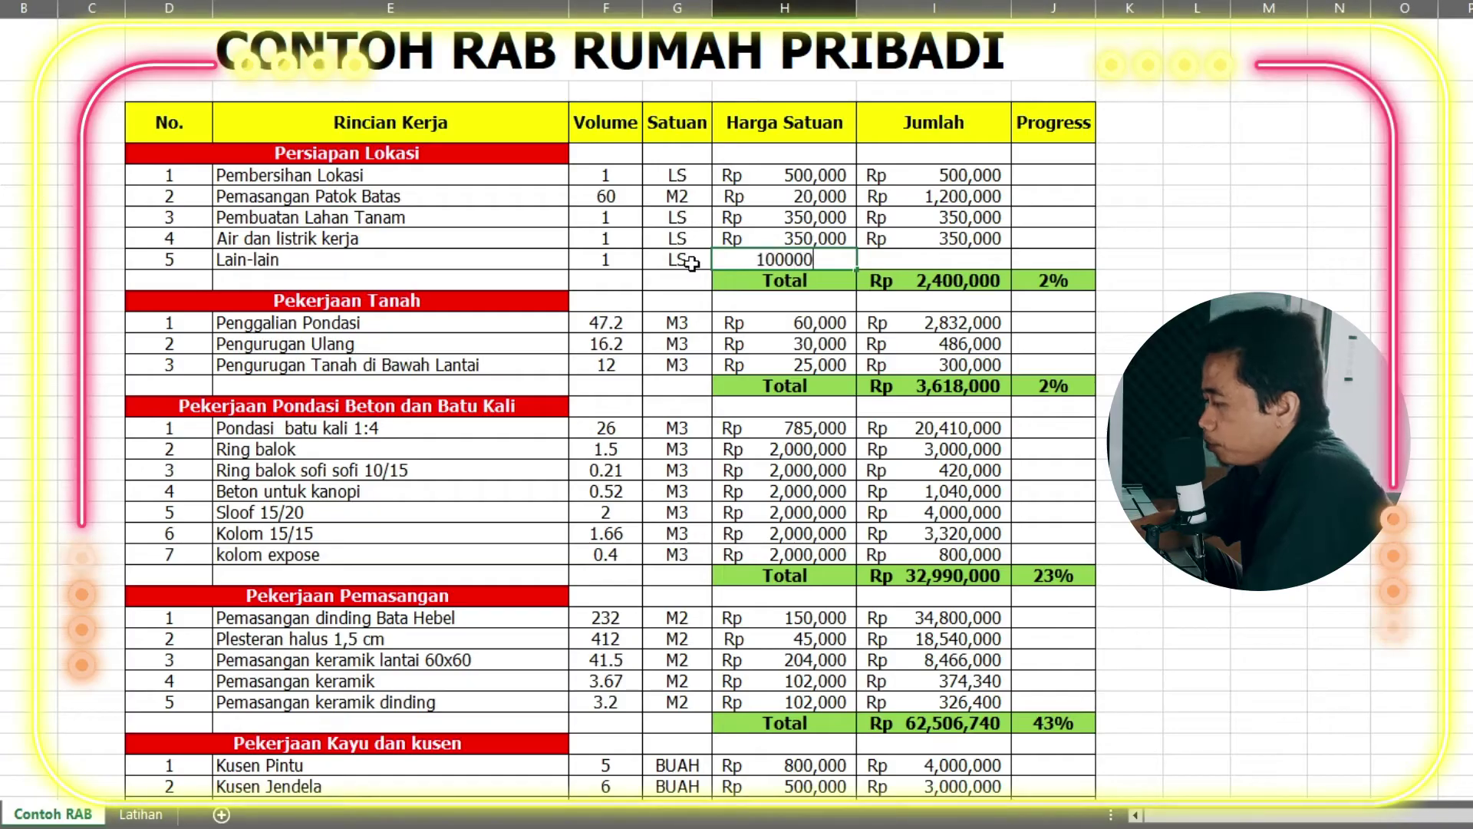
key(Return)
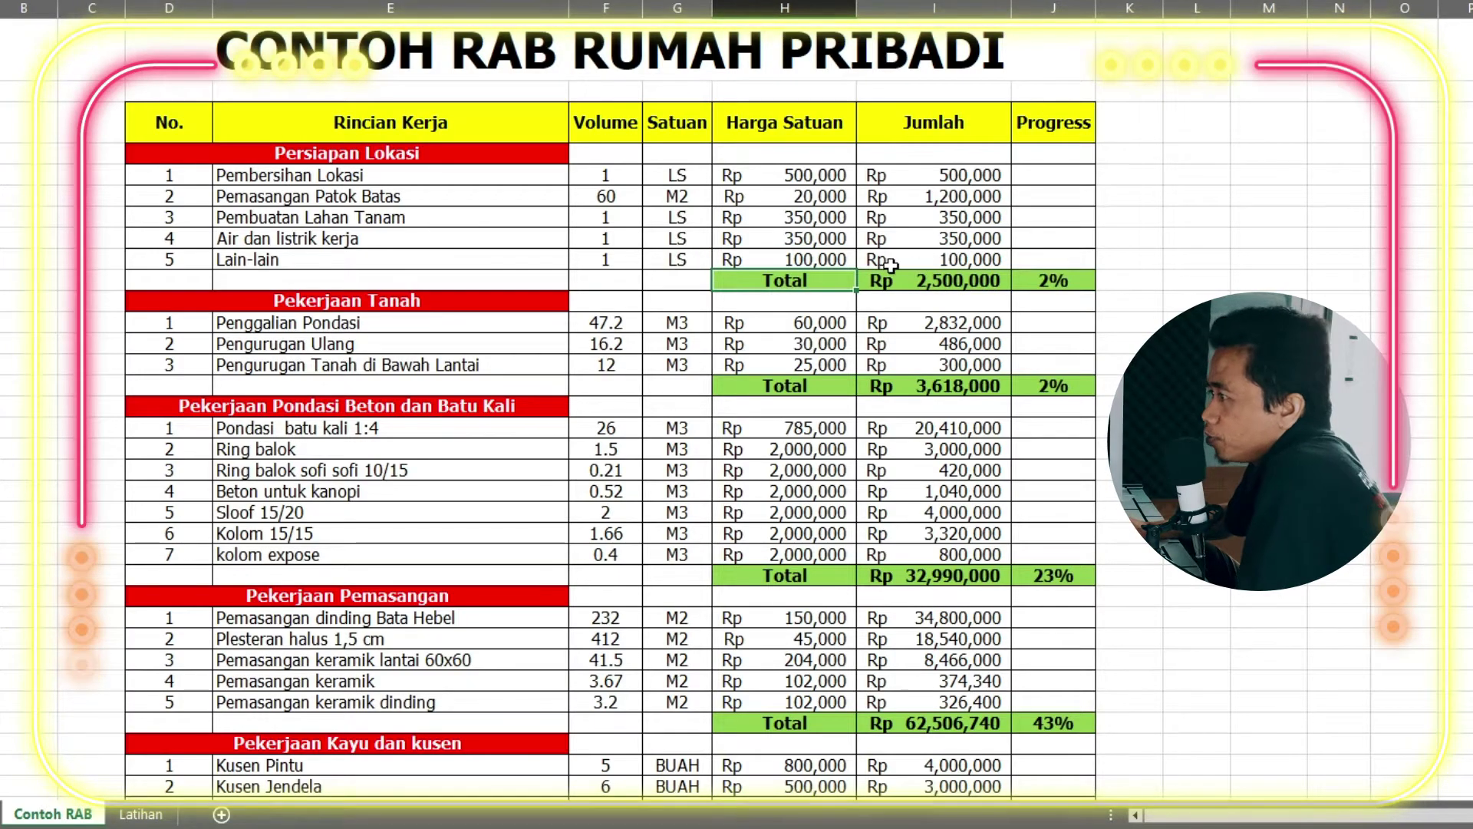
Check the Lain-lain Jumlah and the updated Anggaran grand total.
click(926, 257)
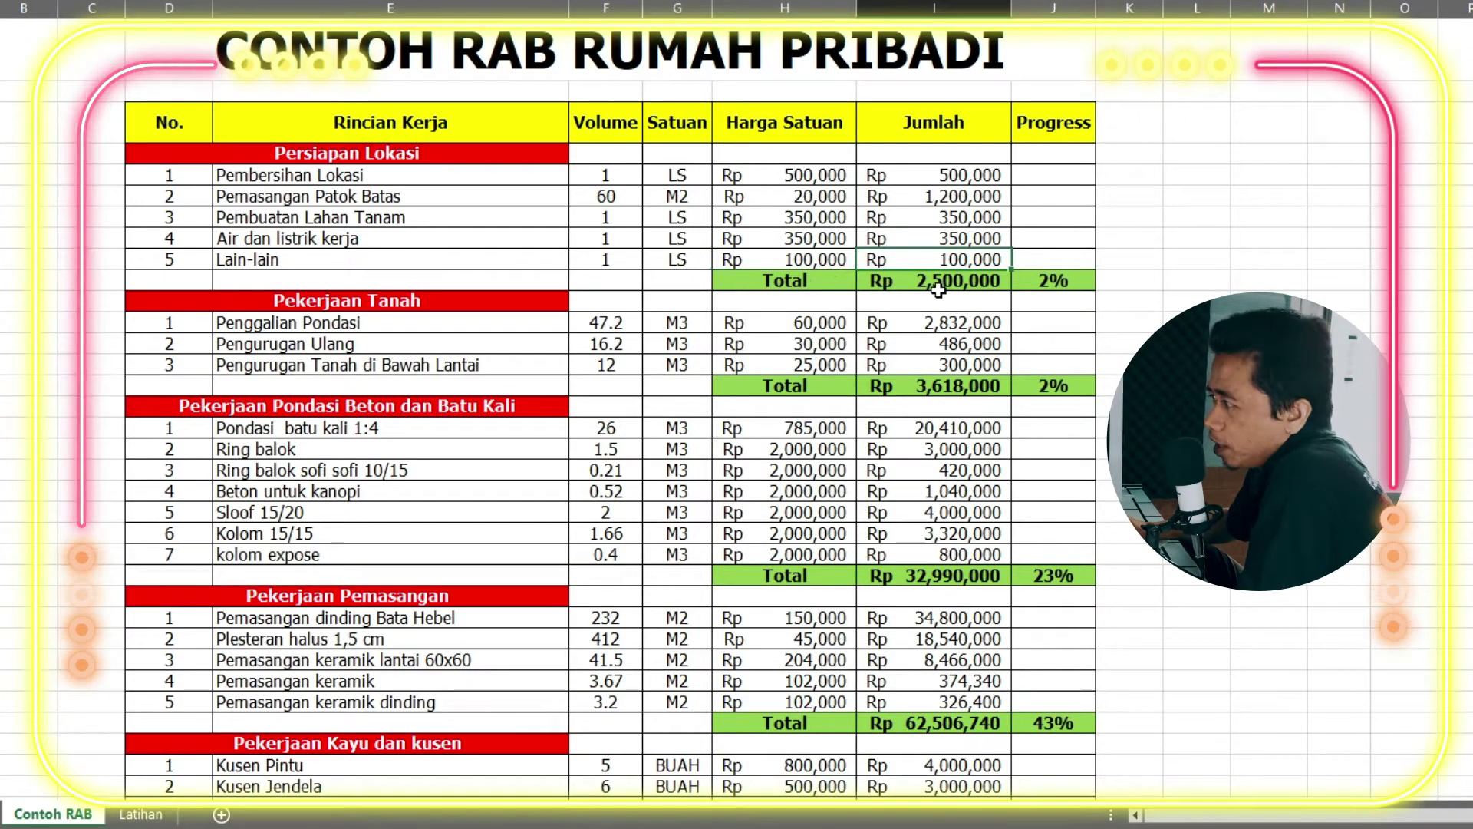
scroll(937, 290, down, 8)
scroll(937, 290, down, 7)
scroll(937, 290, down, 2)
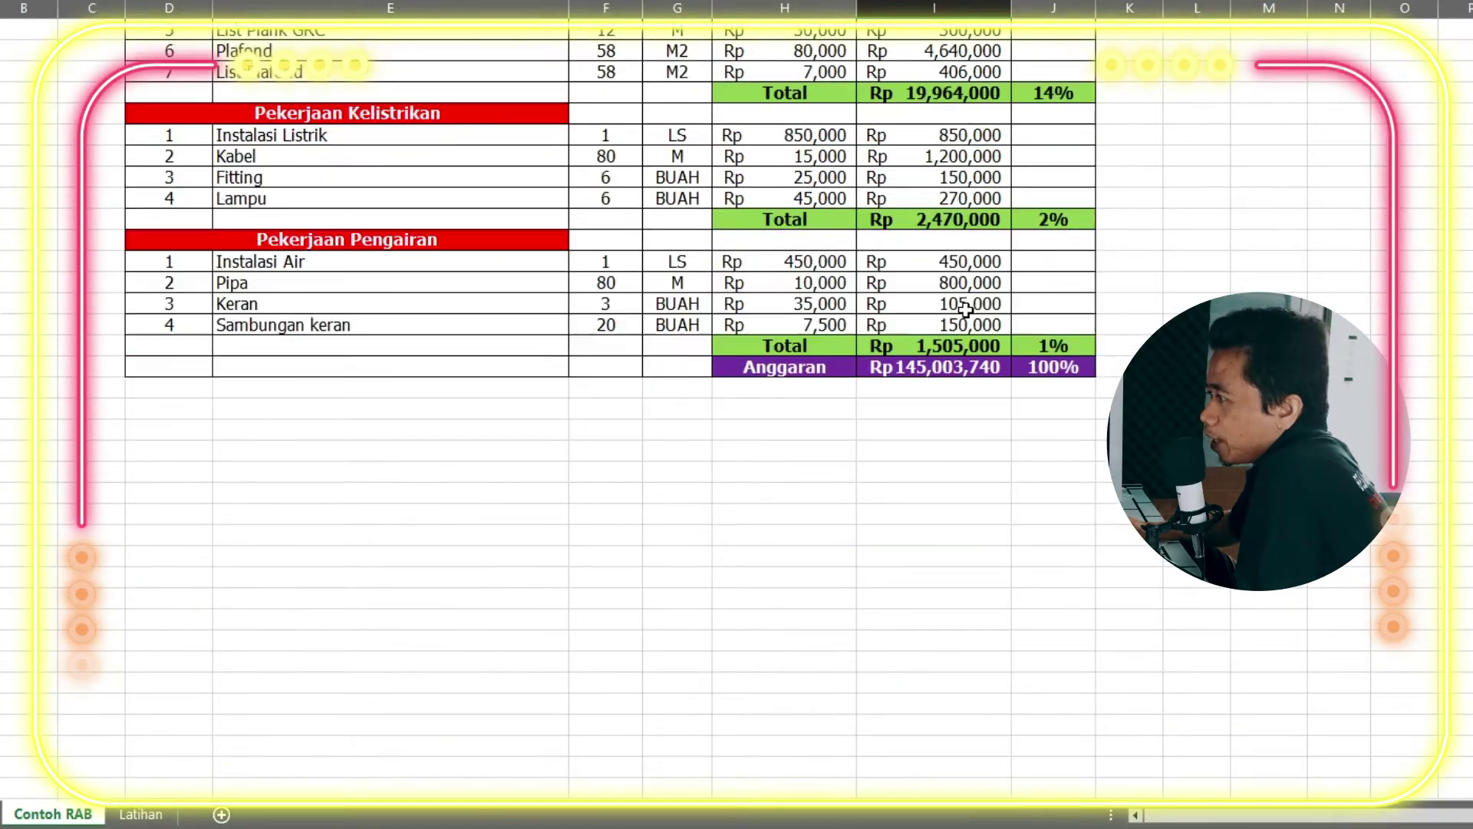
scroll(1051, 353, up, 2)
scroll(1051, 353, up, 6)
scroll(1051, 349, up, 6)
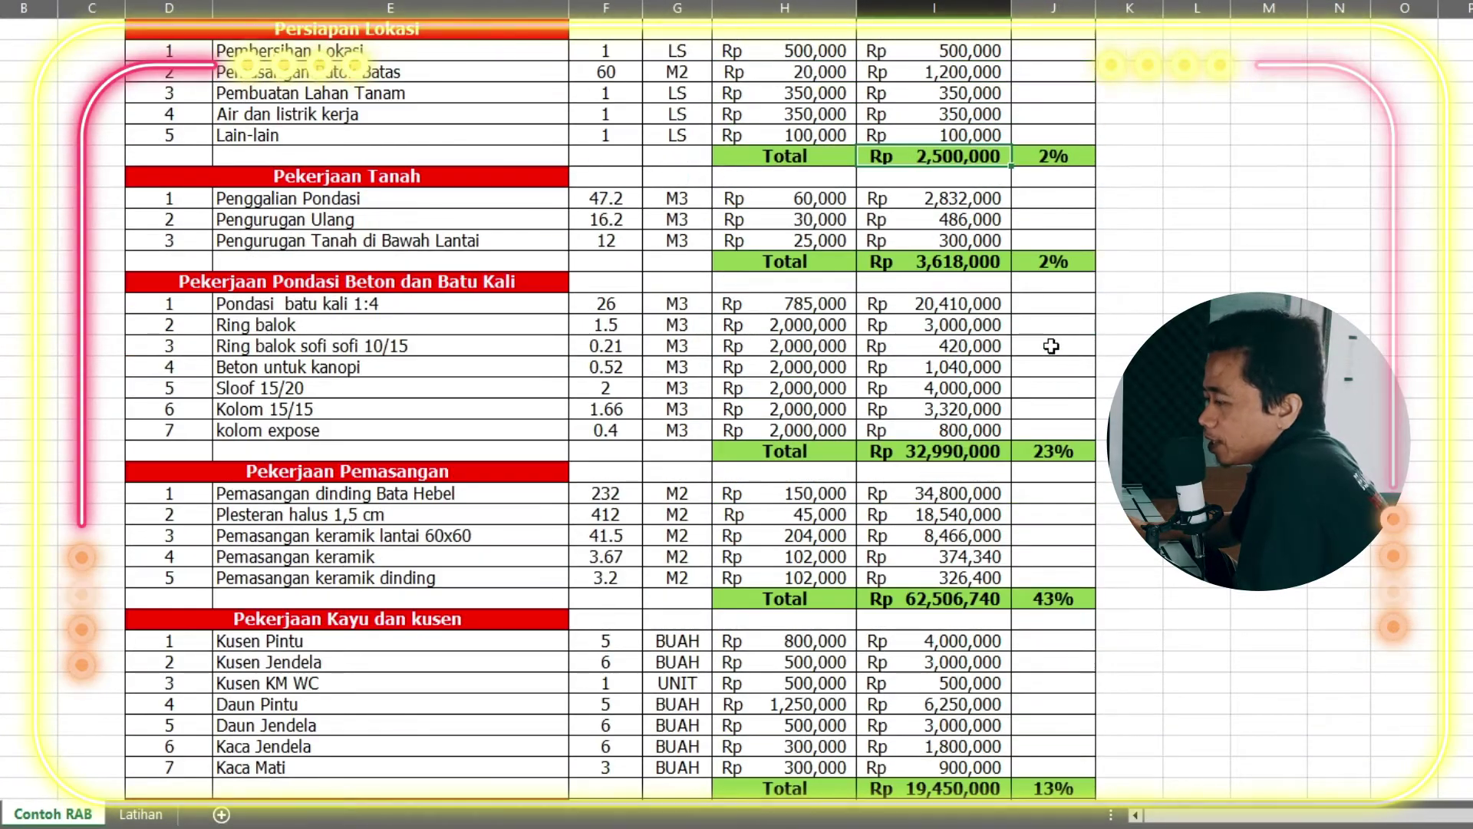
scroll(1051, 346, down, 6)
scroll(1056, 361, down, 5)
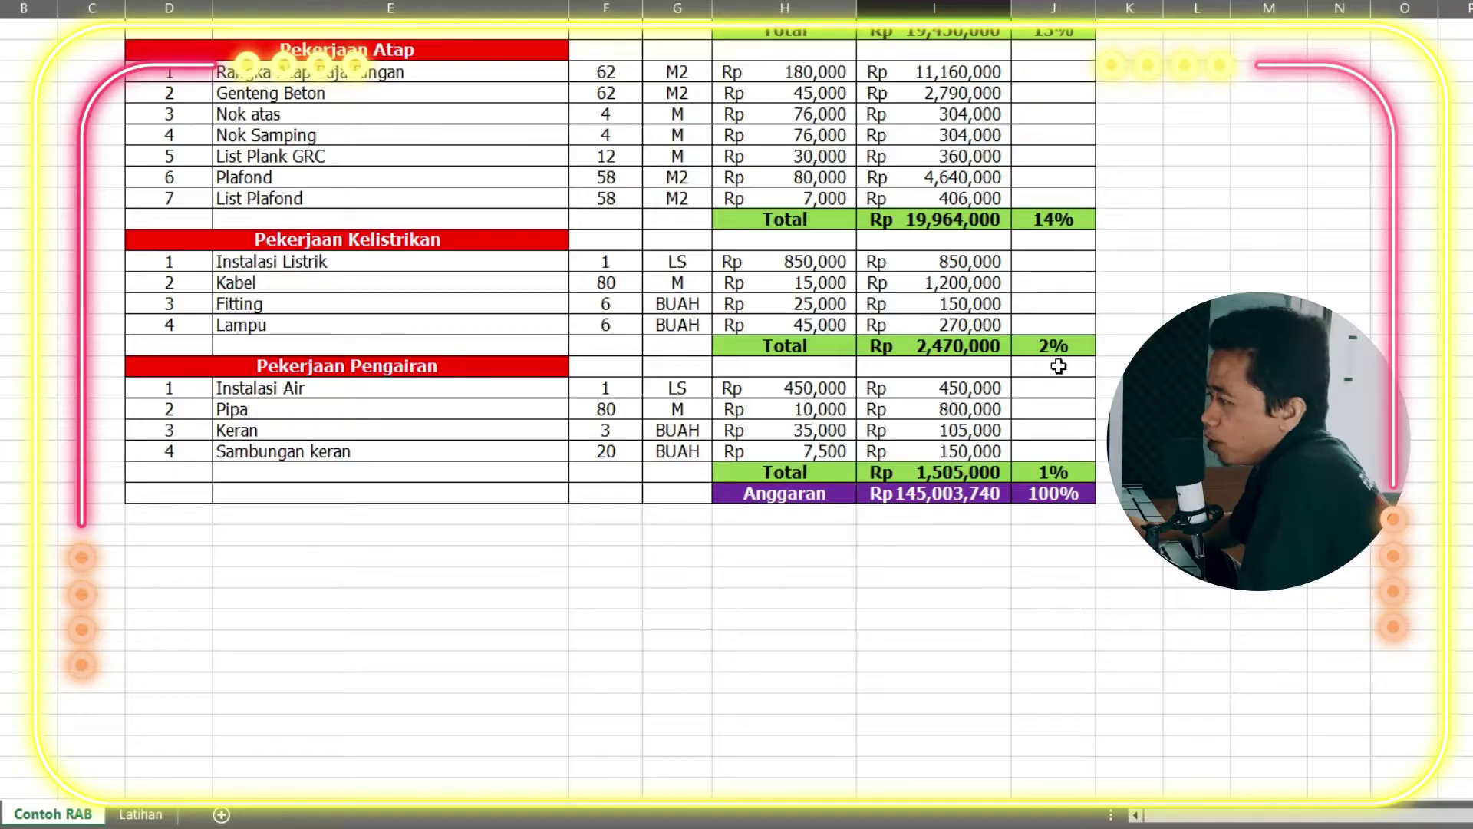
click(913, 487)
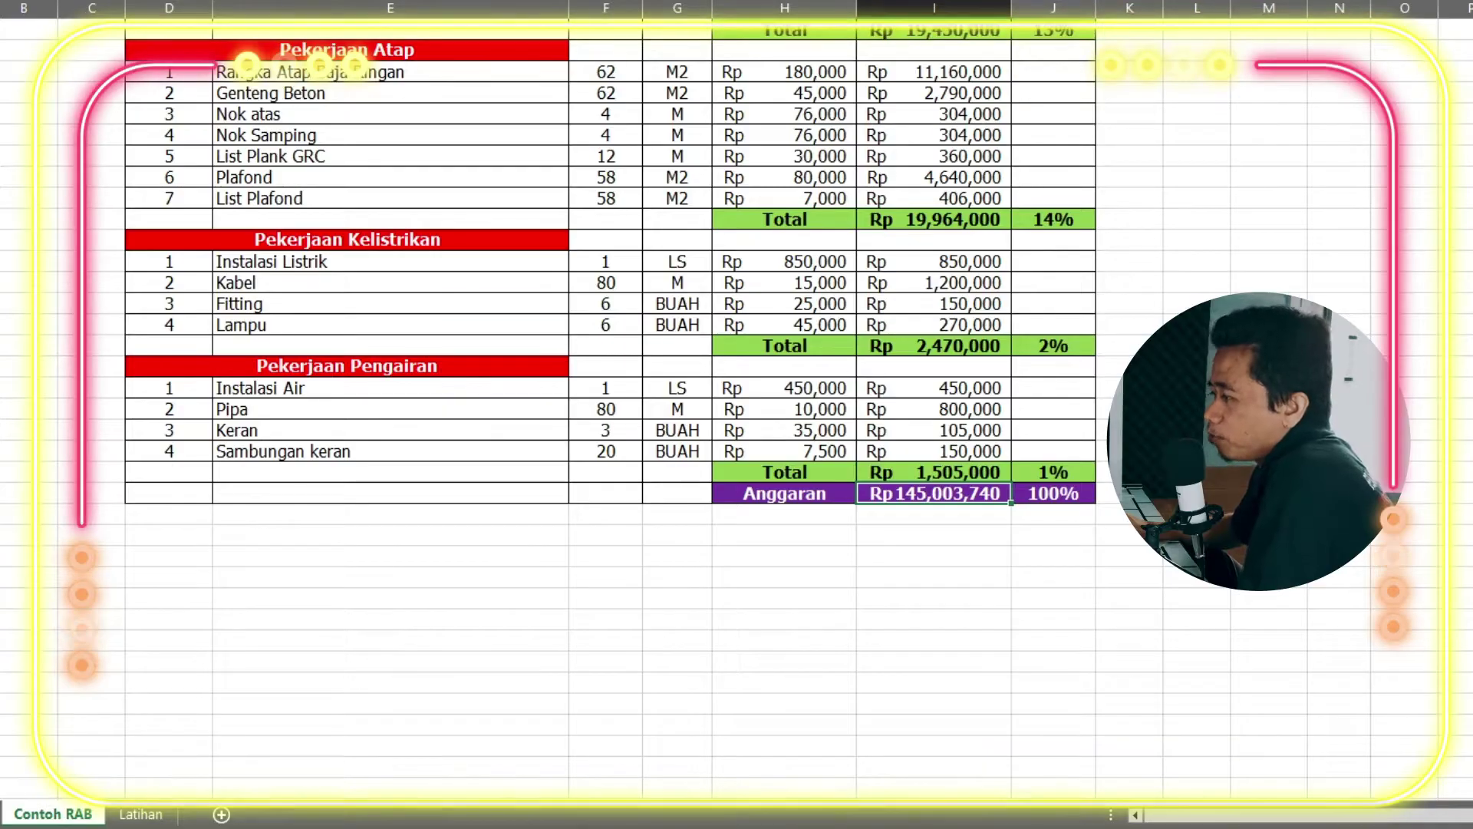
scroll(735, 178, up, 7)
scroll(735, 178, up, 6)
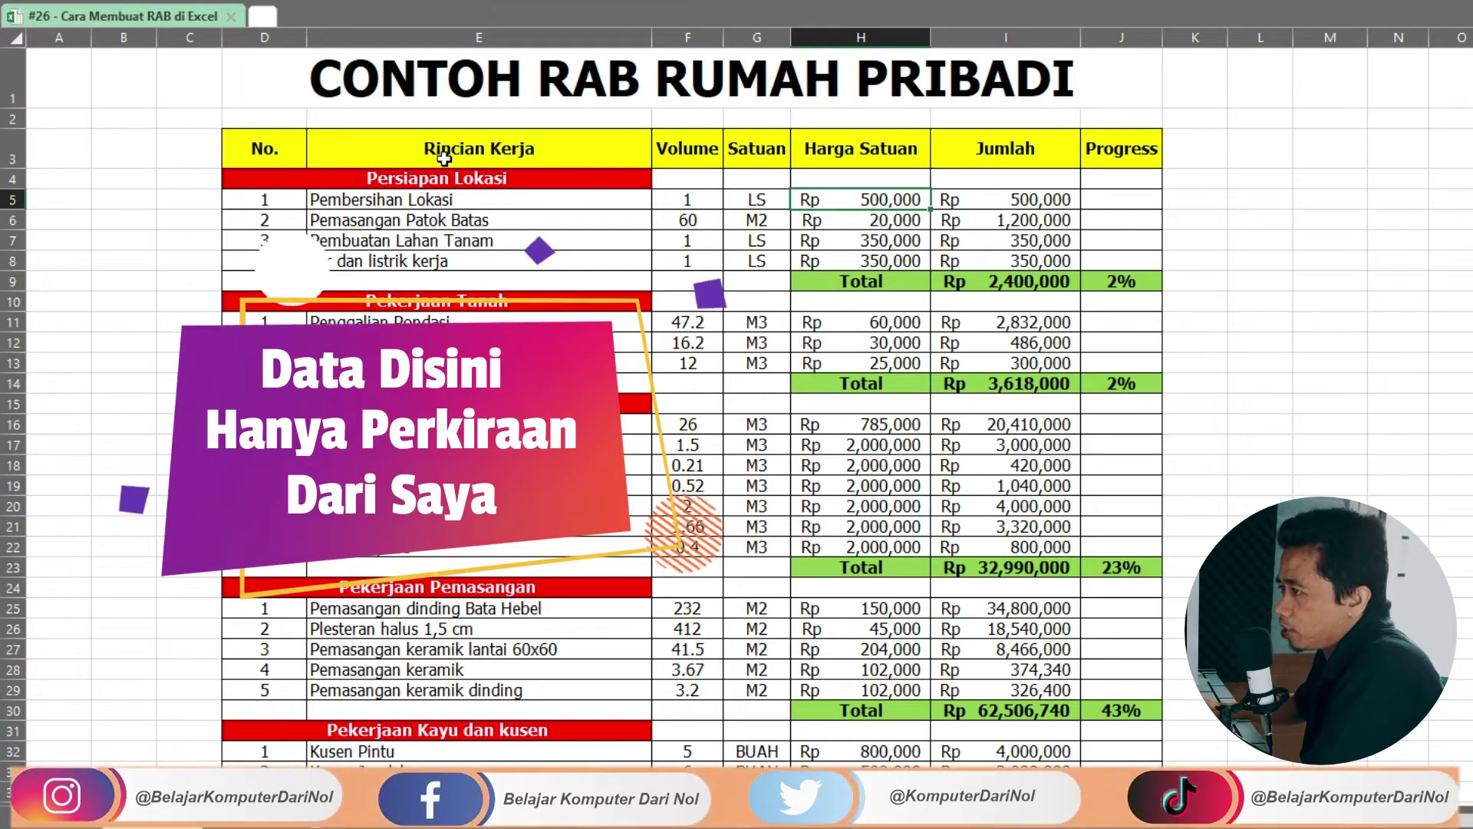
Select the first Persiapan Lokasi Harga Satuan and Jumlah cells, H5 and I5, to clear them.
click(479, 150)
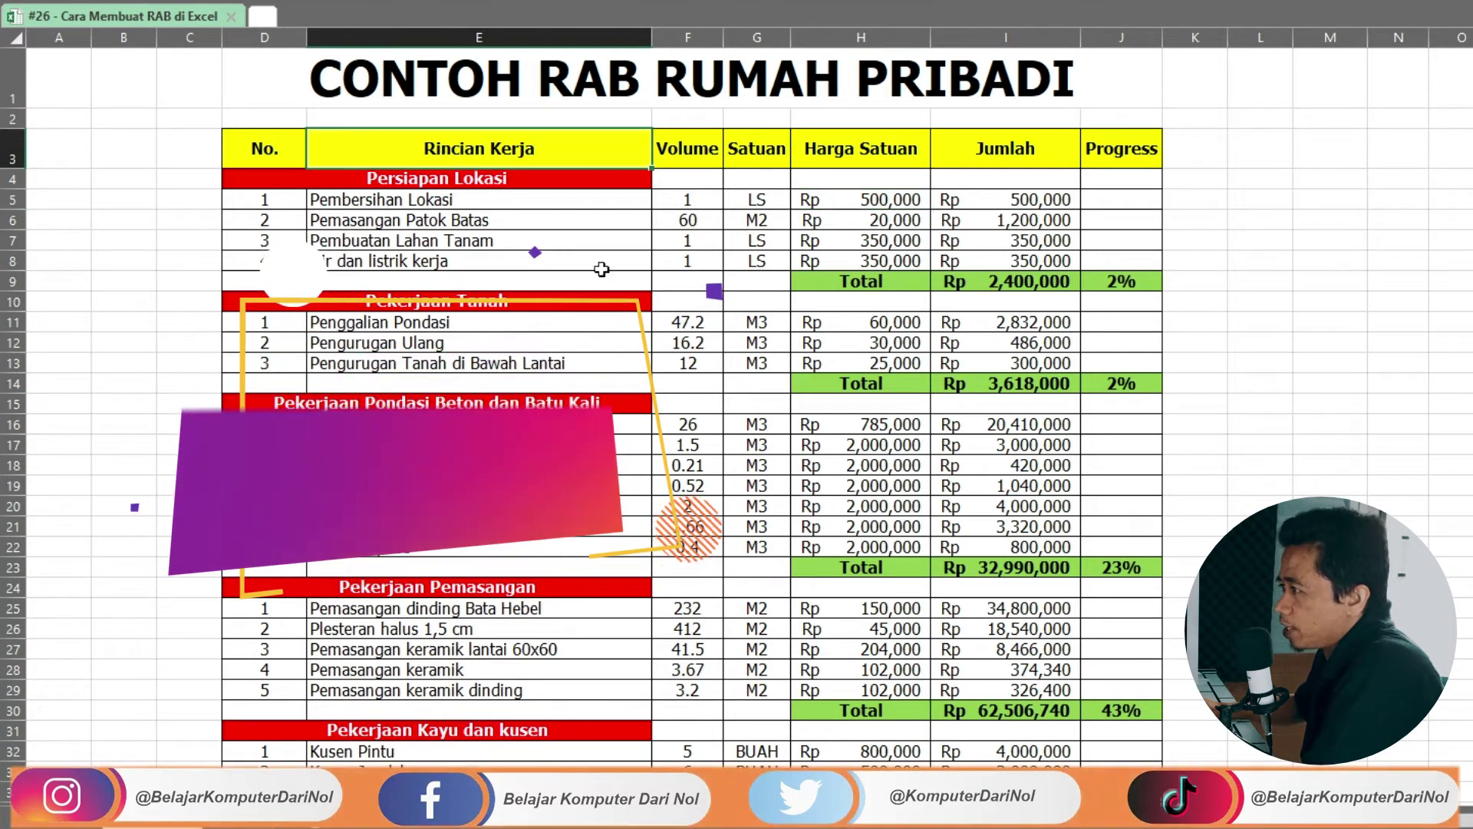
click(889, 196)
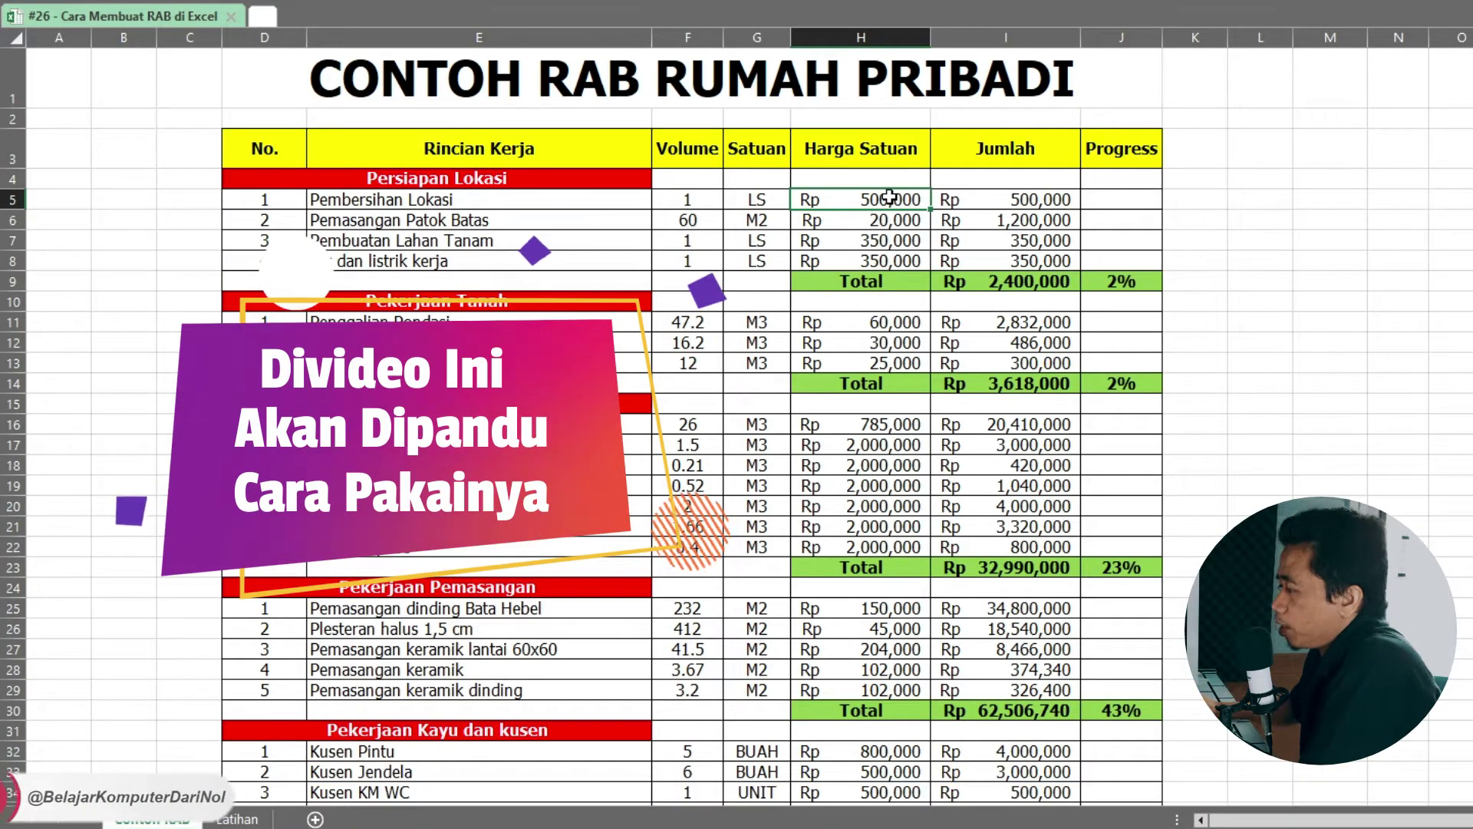
click(993, 198)
scroll(1096, 310, down, 6)
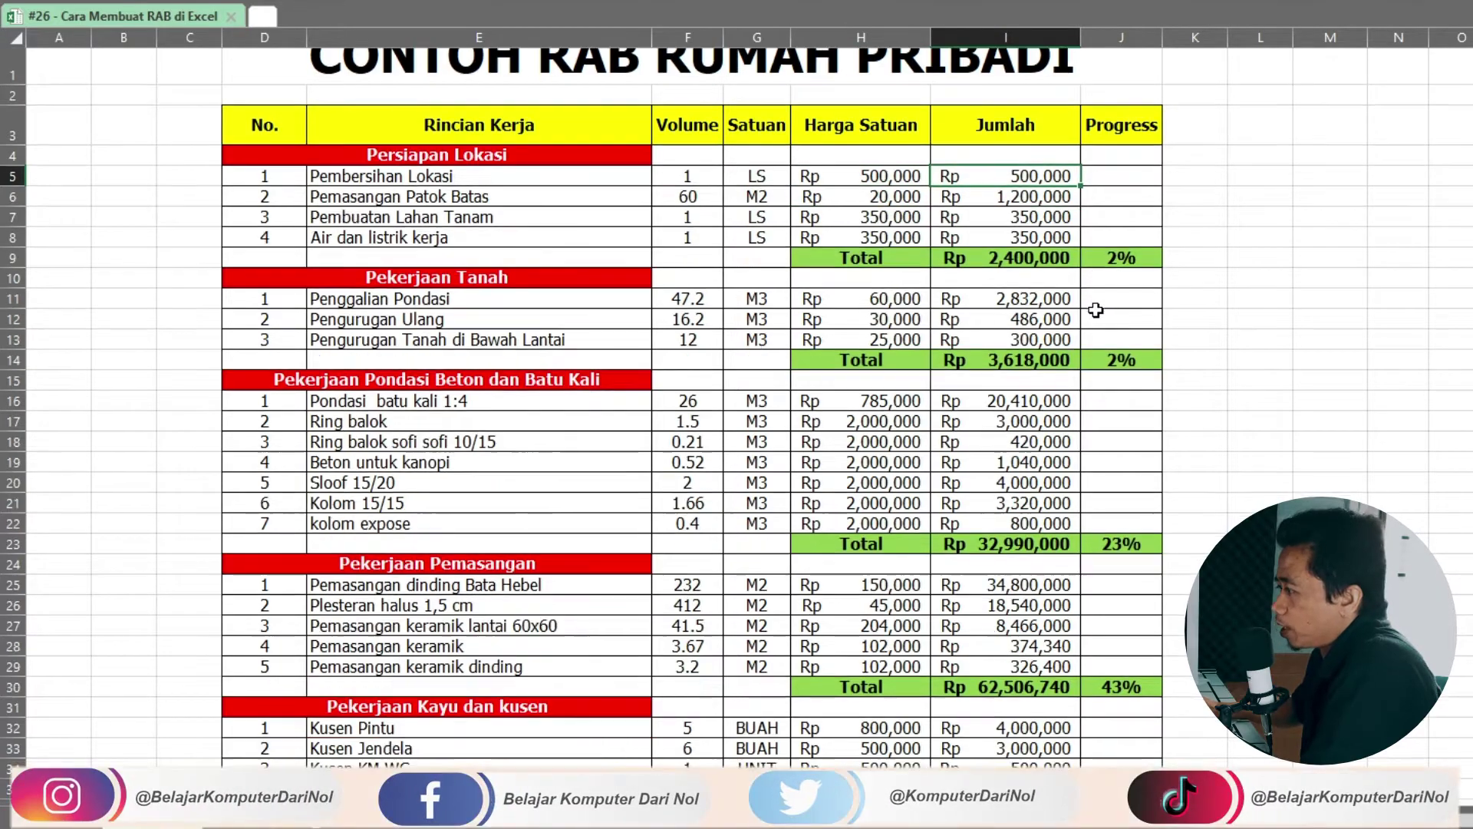
scroll(1096, 310, up, 3)
scroll(1096, 309, up, 3)
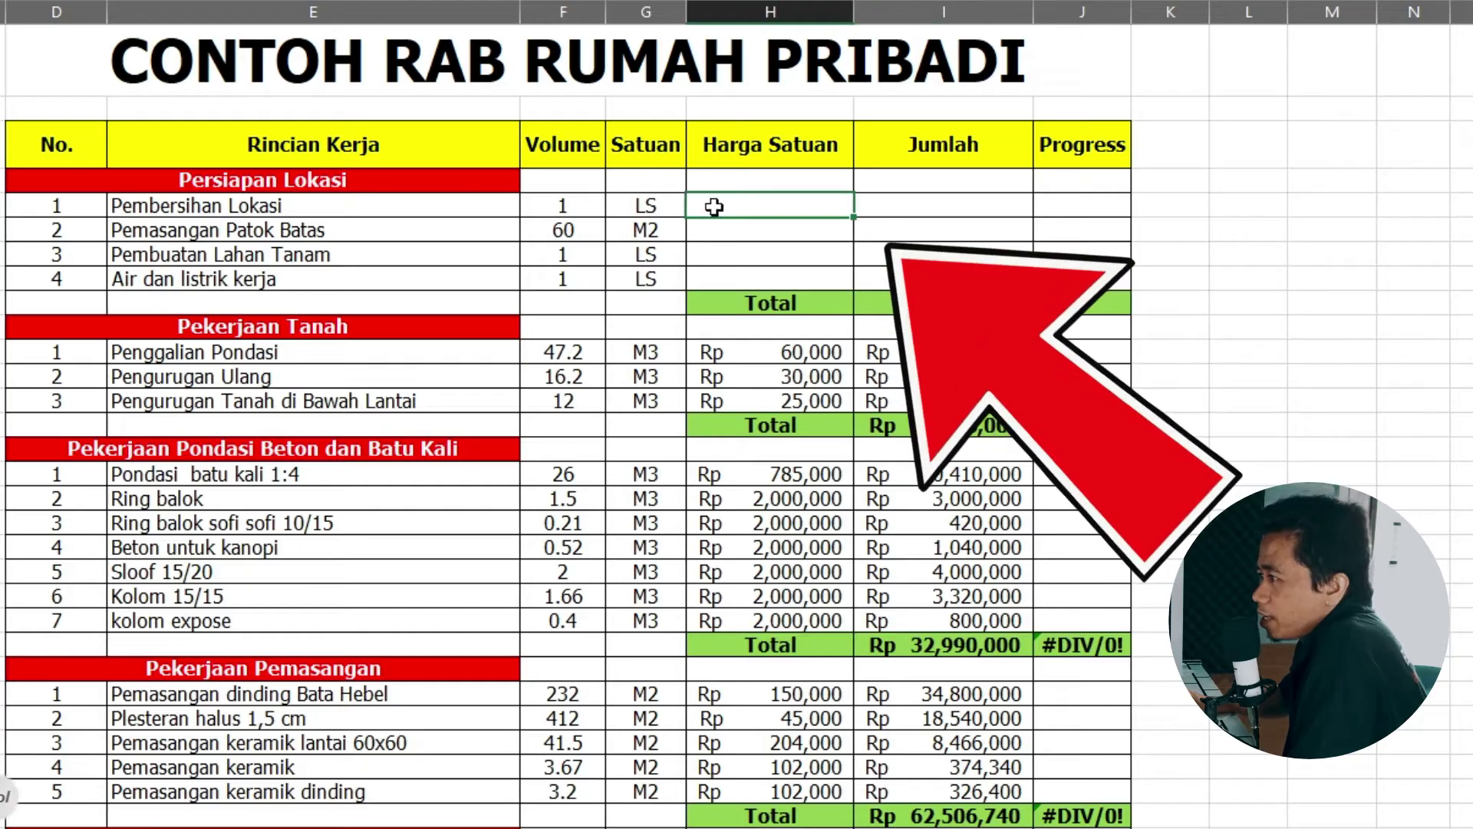
Enter Persiapan Lokasi unit prices 500,000, 50,000, 400,000 and 550,000 in H5:H8.
drag(713, 207, 1090, 277)
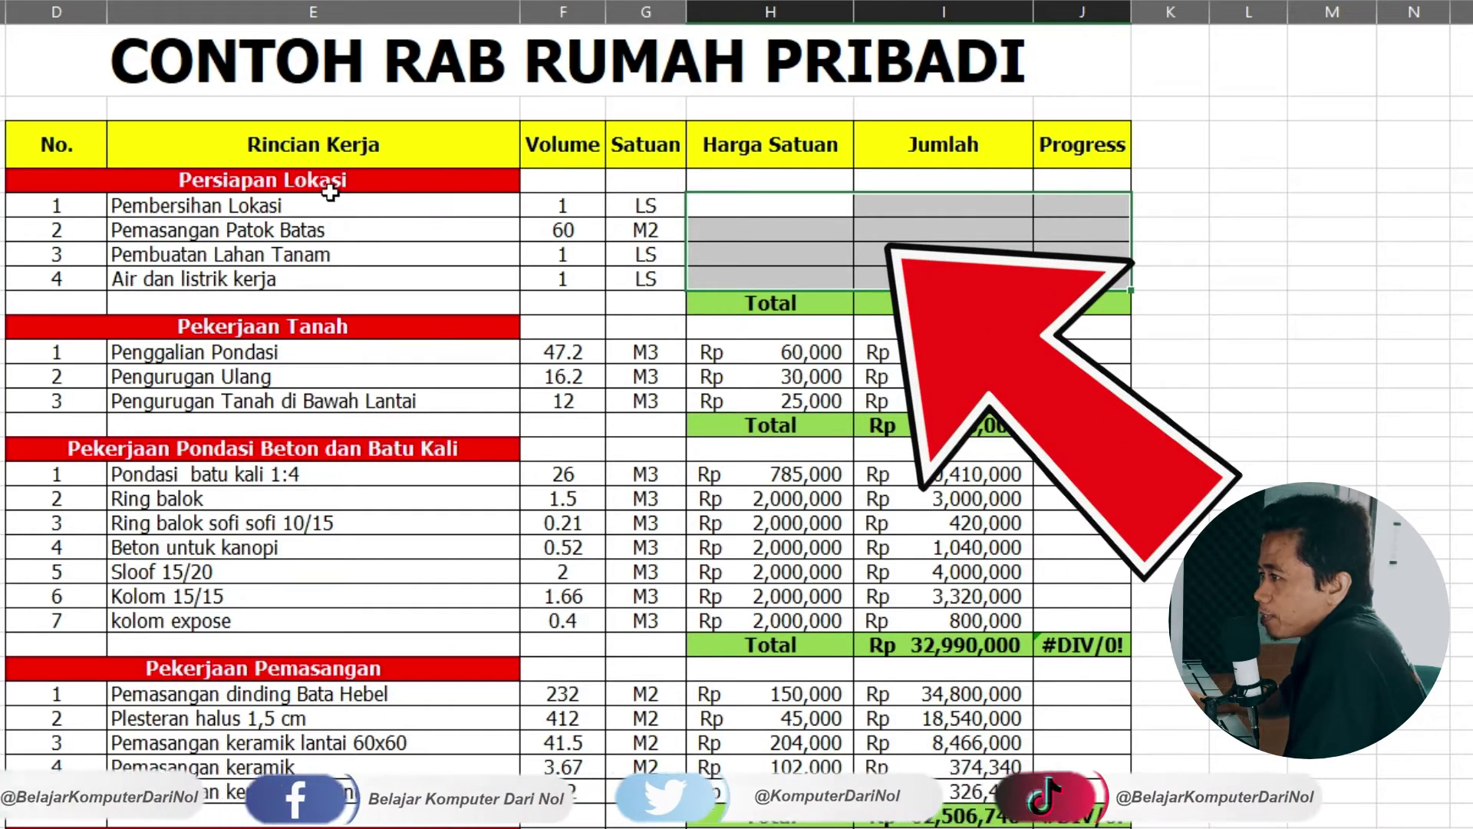
click(1085, 250)
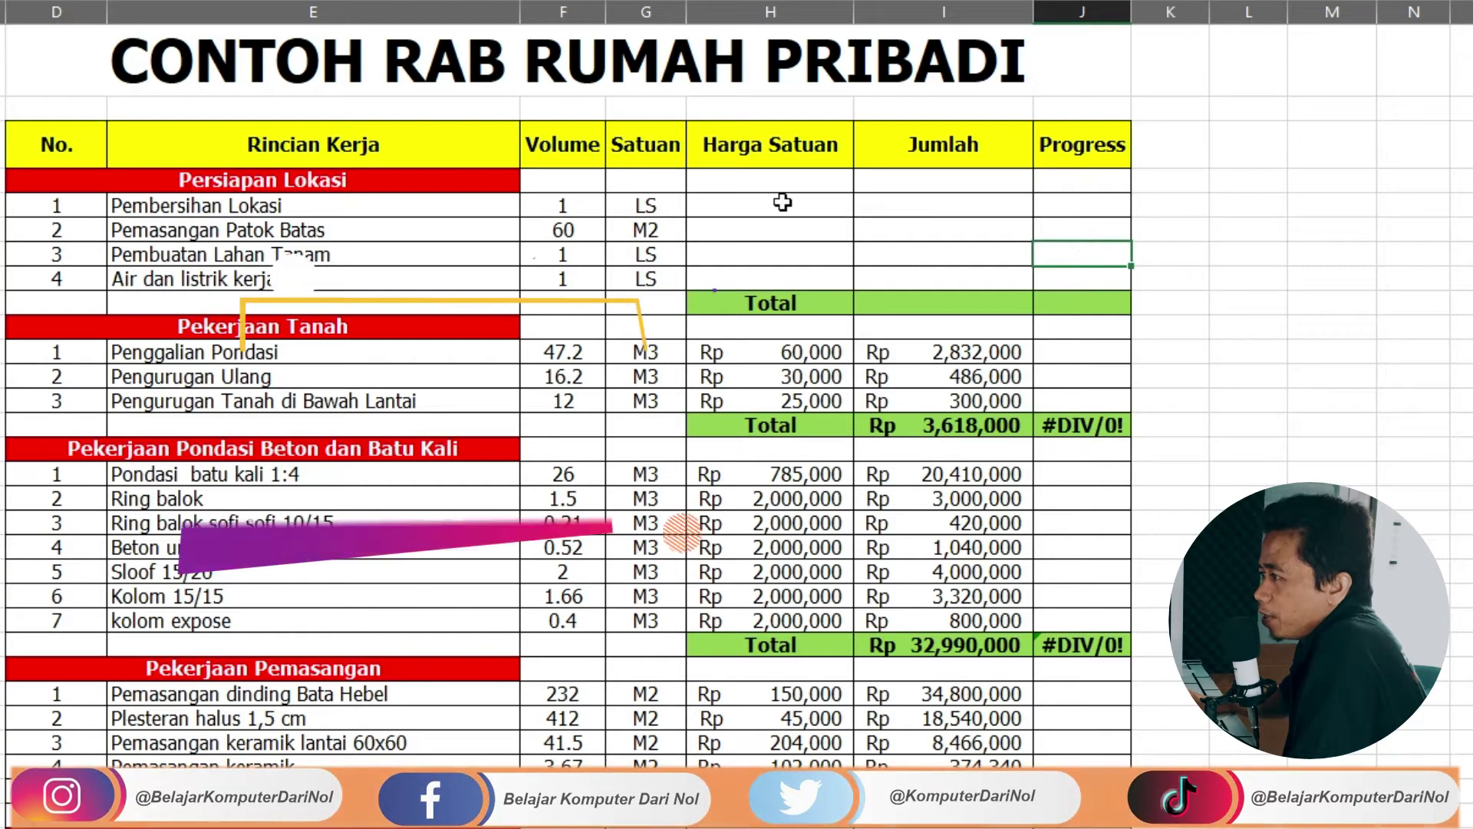
mouse_move(772, 206)
mouse_down()
mouse_move(1044, 223)
mouse_move(1054, 267)
mouse_up()
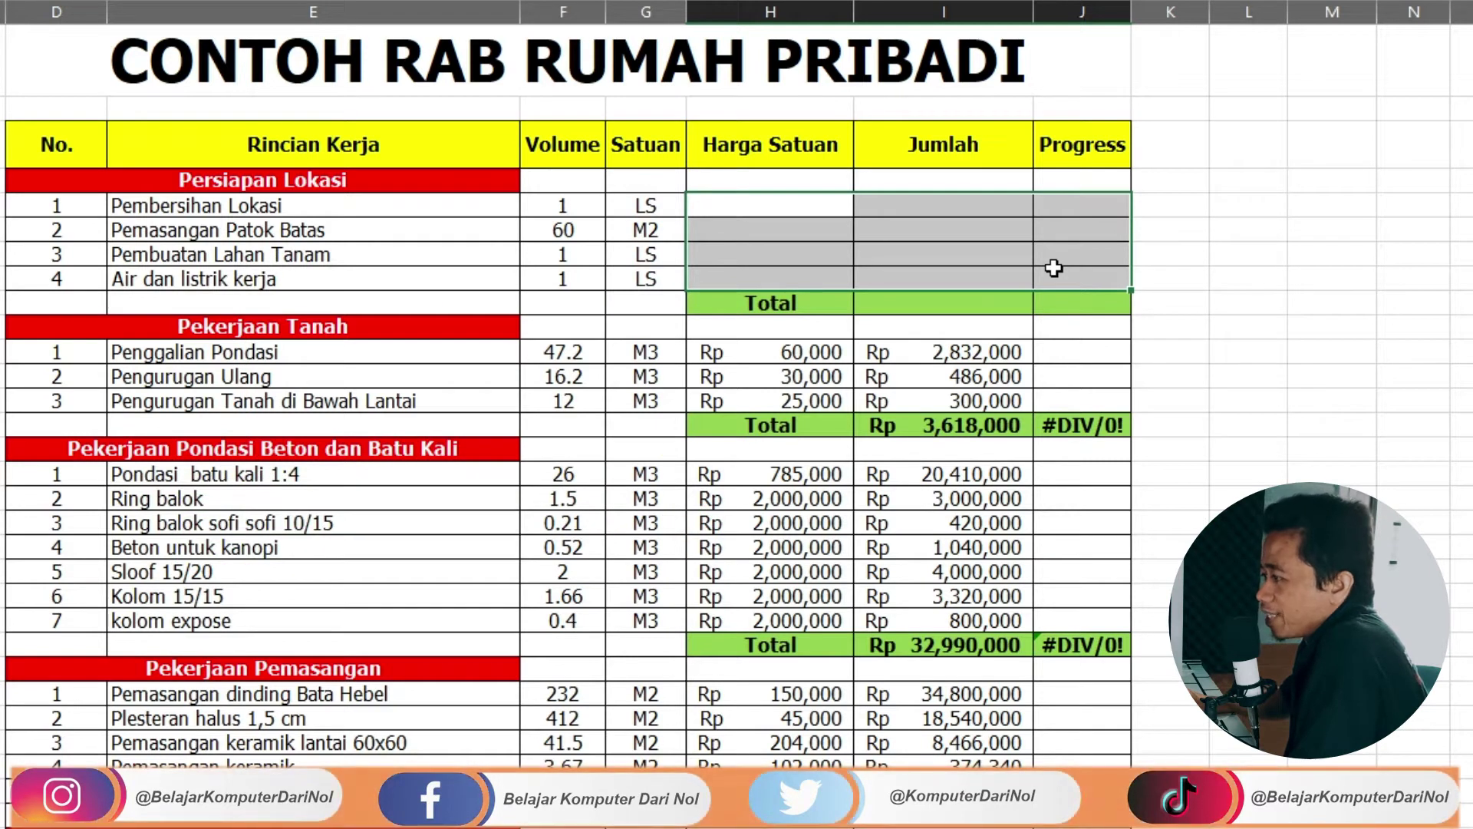
click(767, 205)
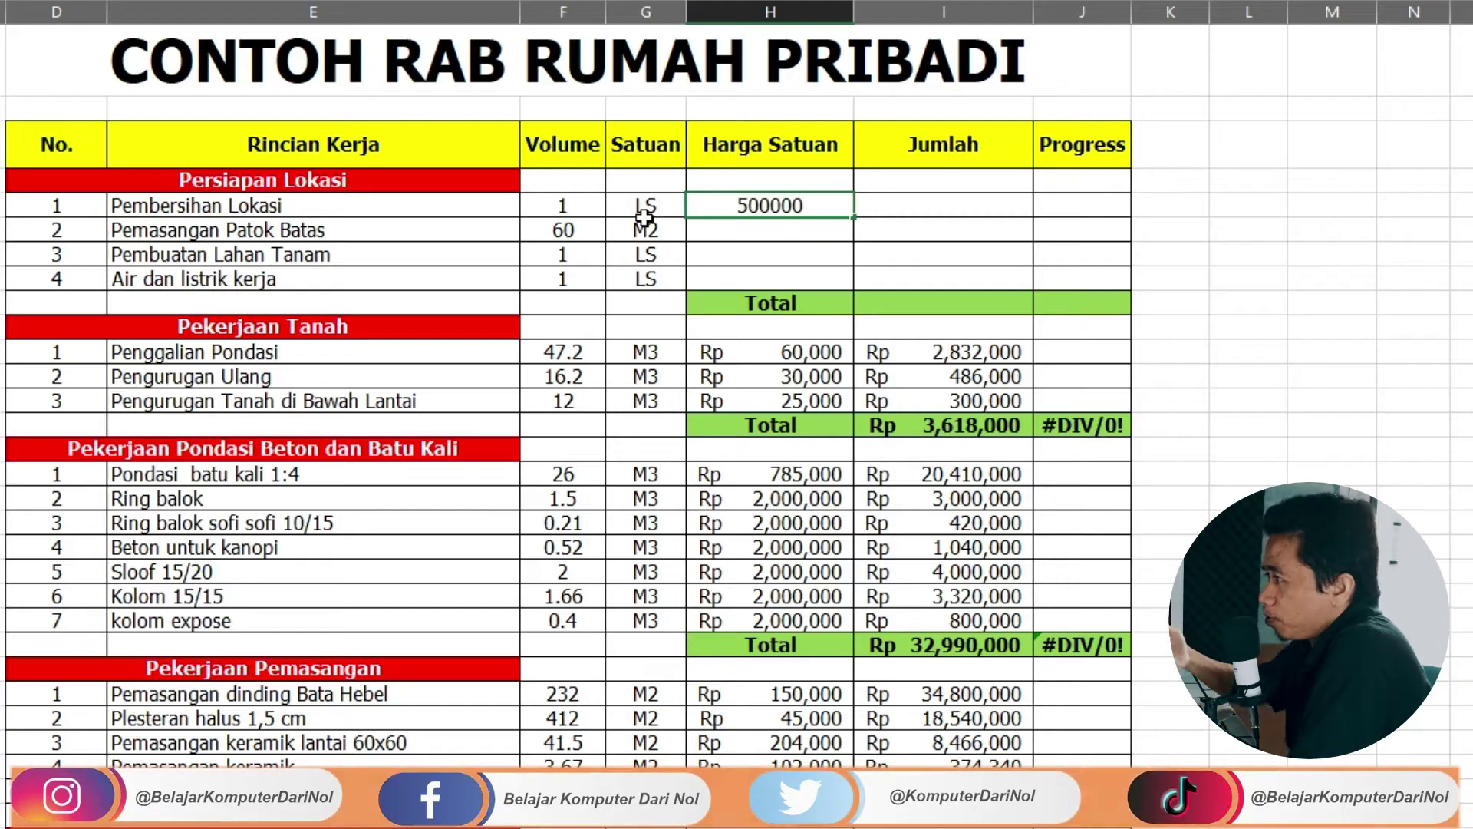
key(Return)
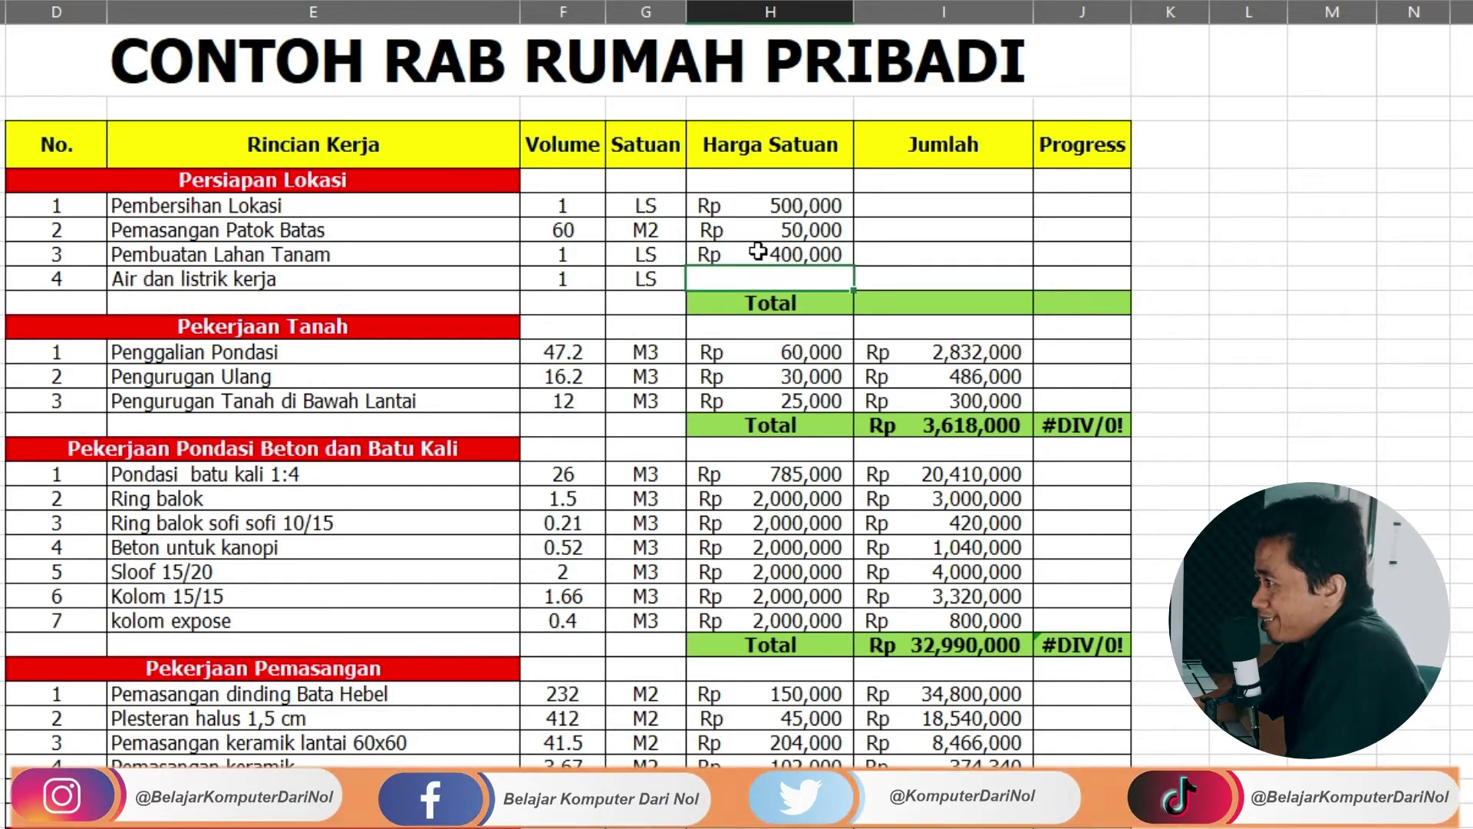
text(0000)
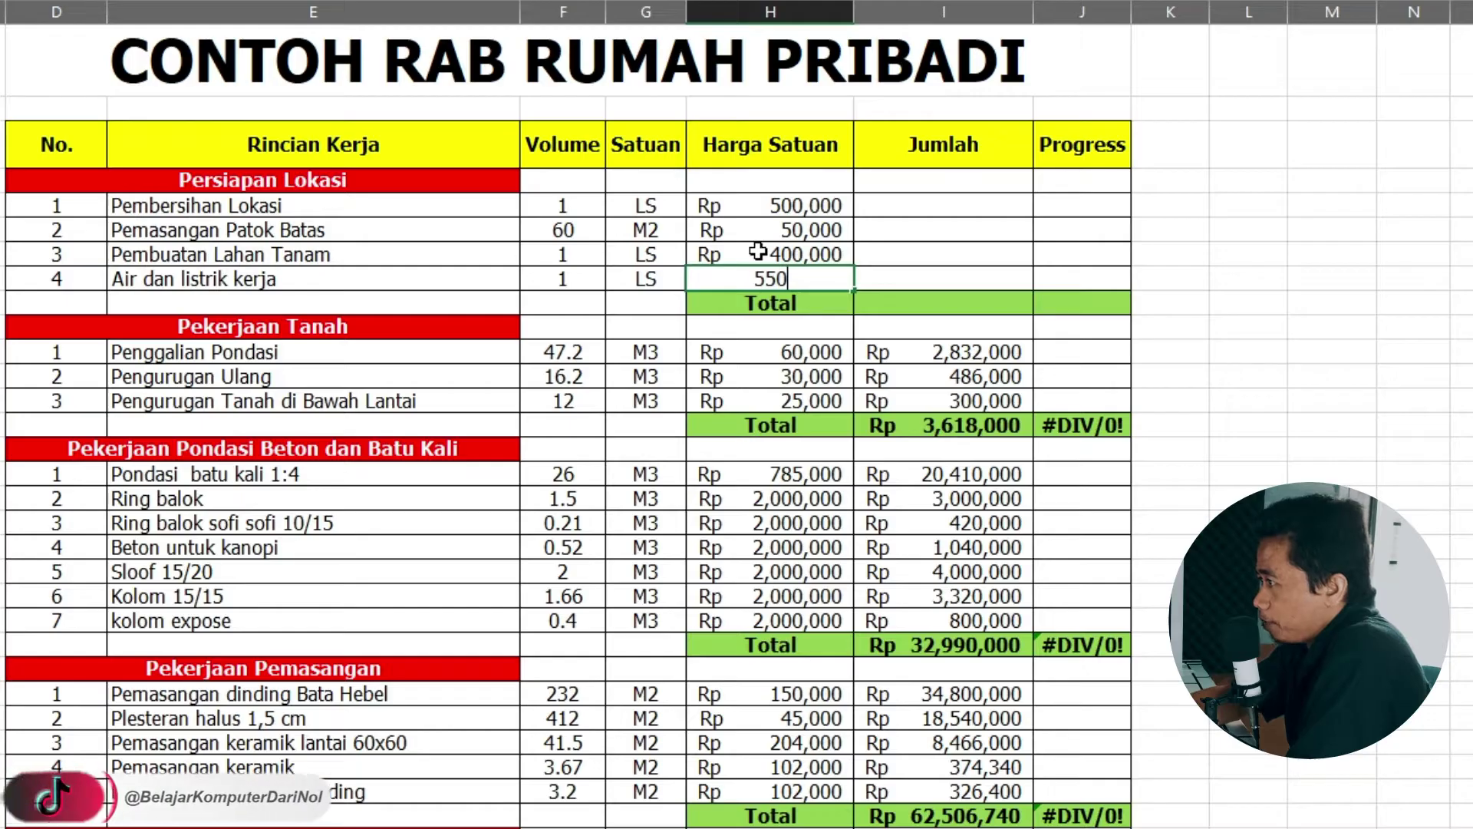
drag(767, 206, 813, 276)
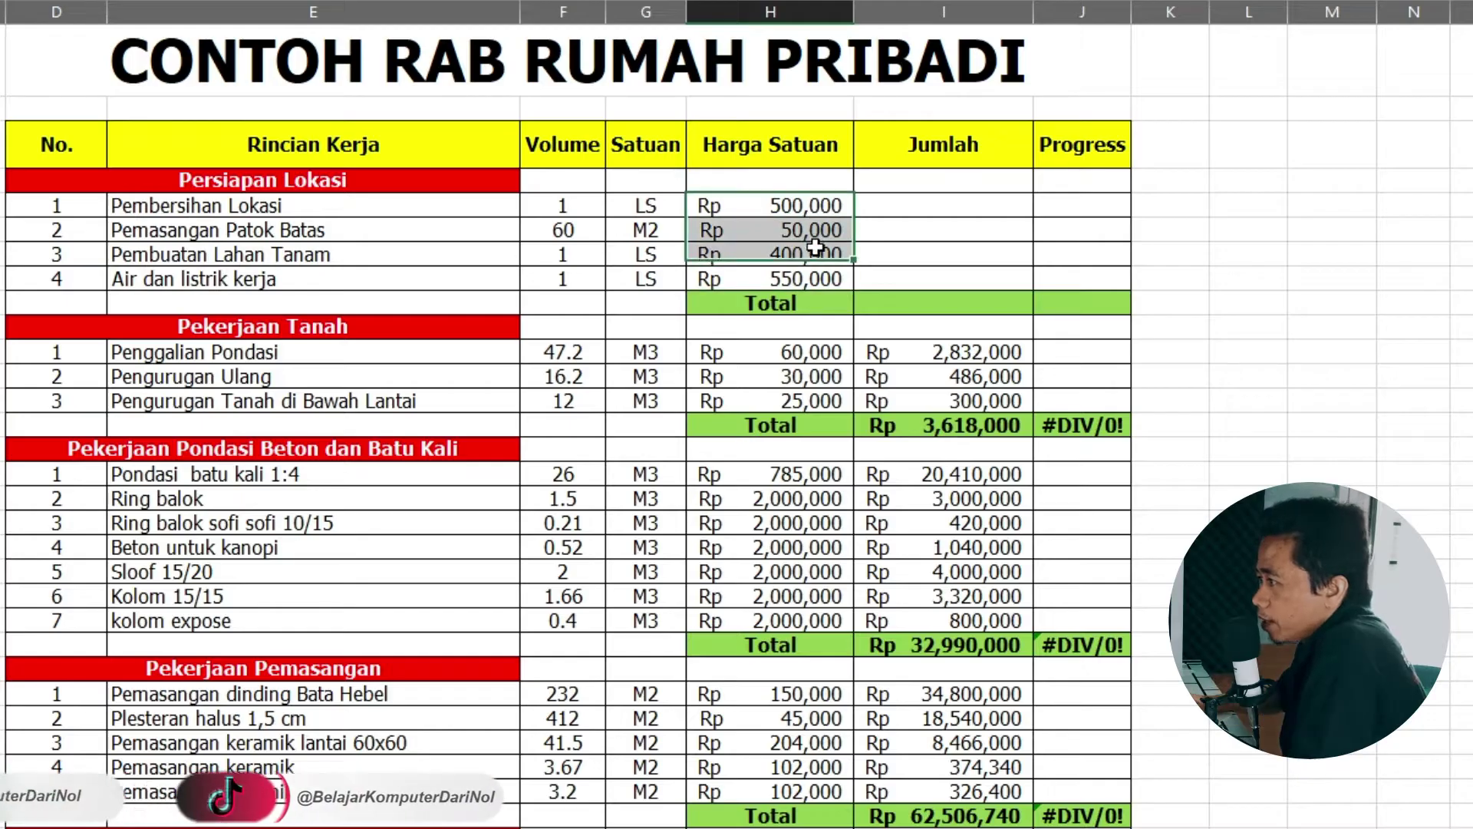
click(930, 207)
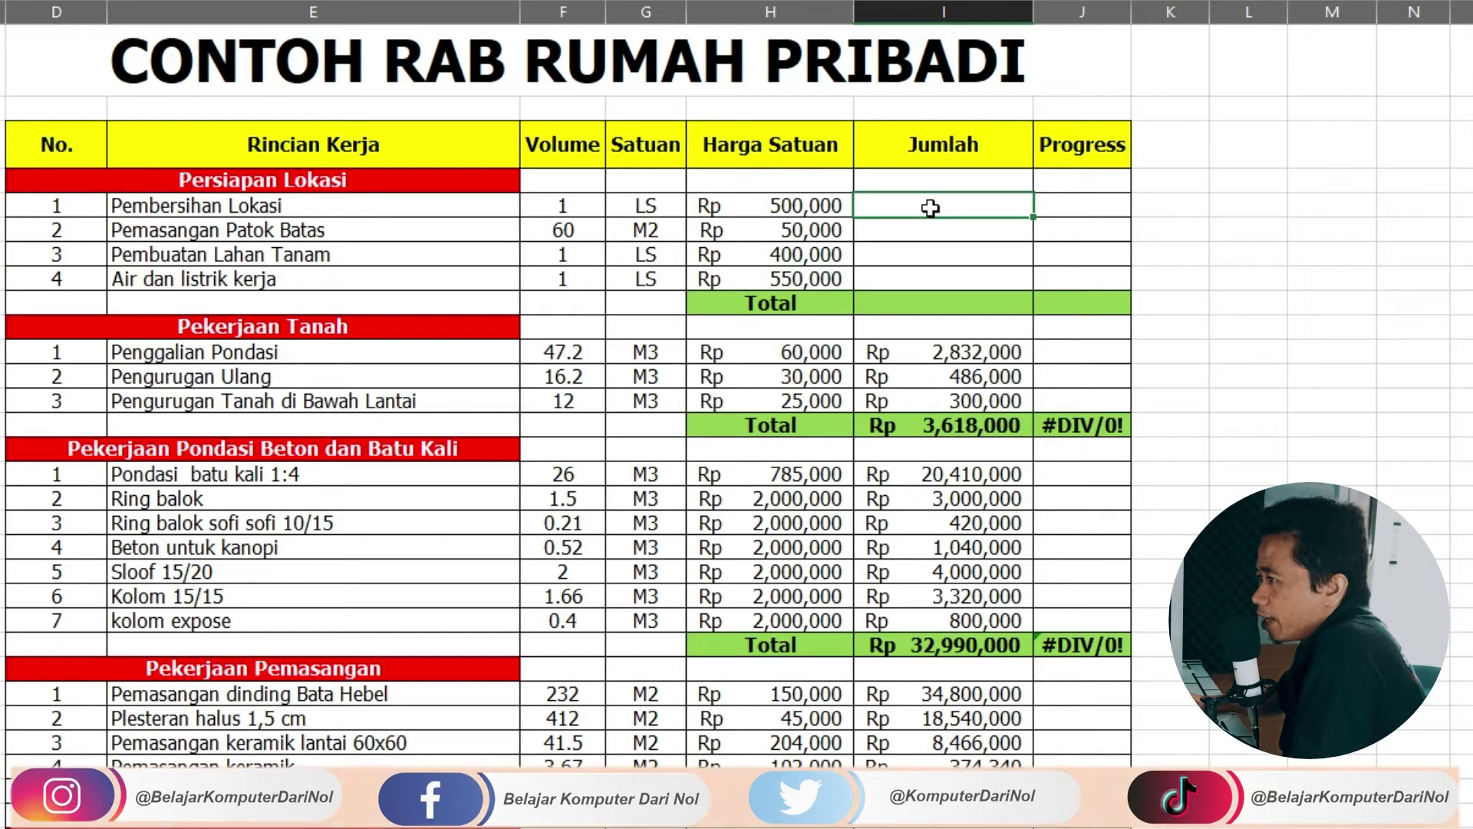
Put =F5*H5 in I5 and fill it to I8, giving 500,000, 3,000,000, 400,000, 550,000.
click(575, 208)
click(736, 205)
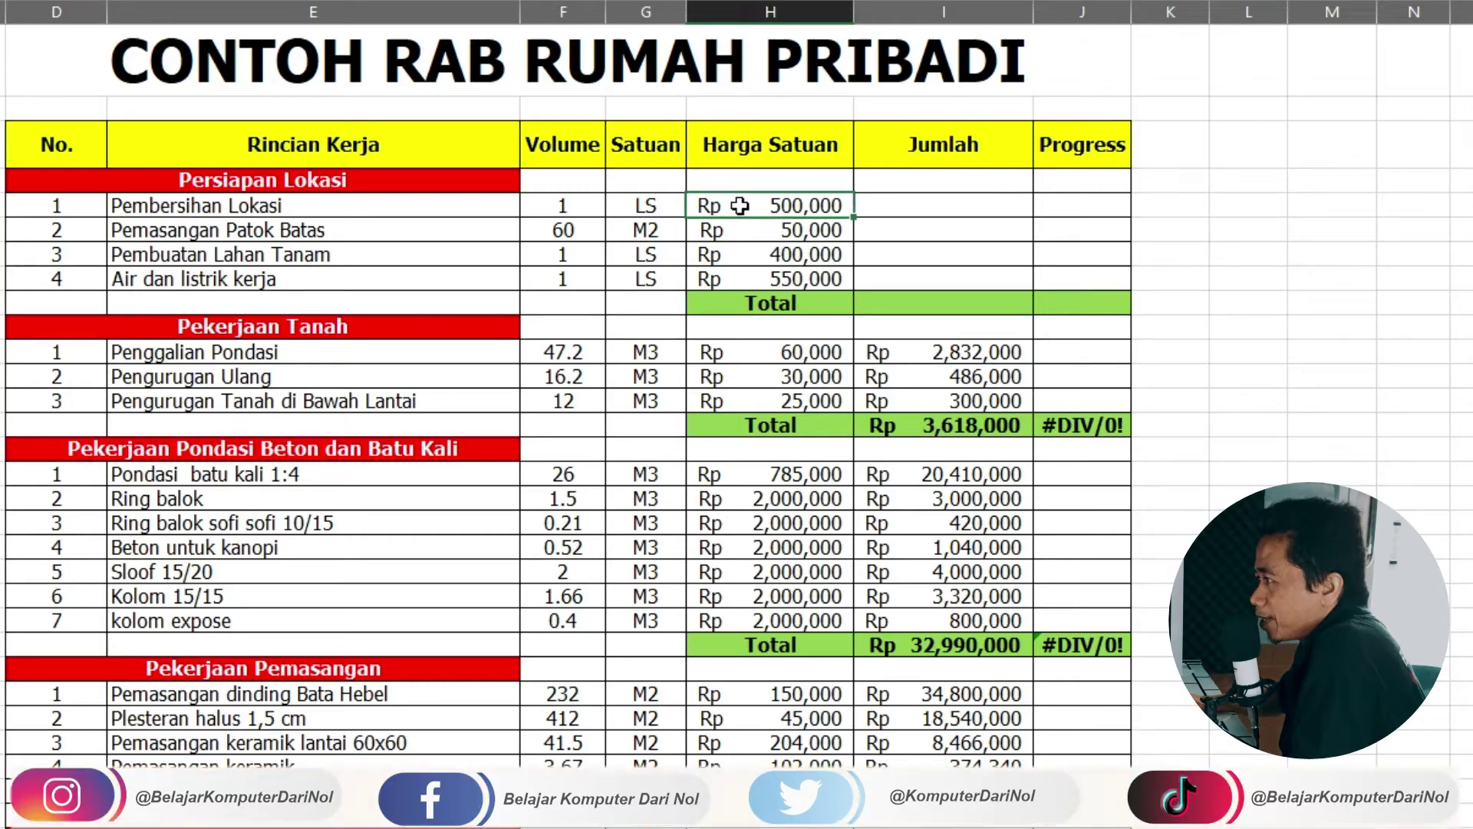
click(907, 208)
text(=)
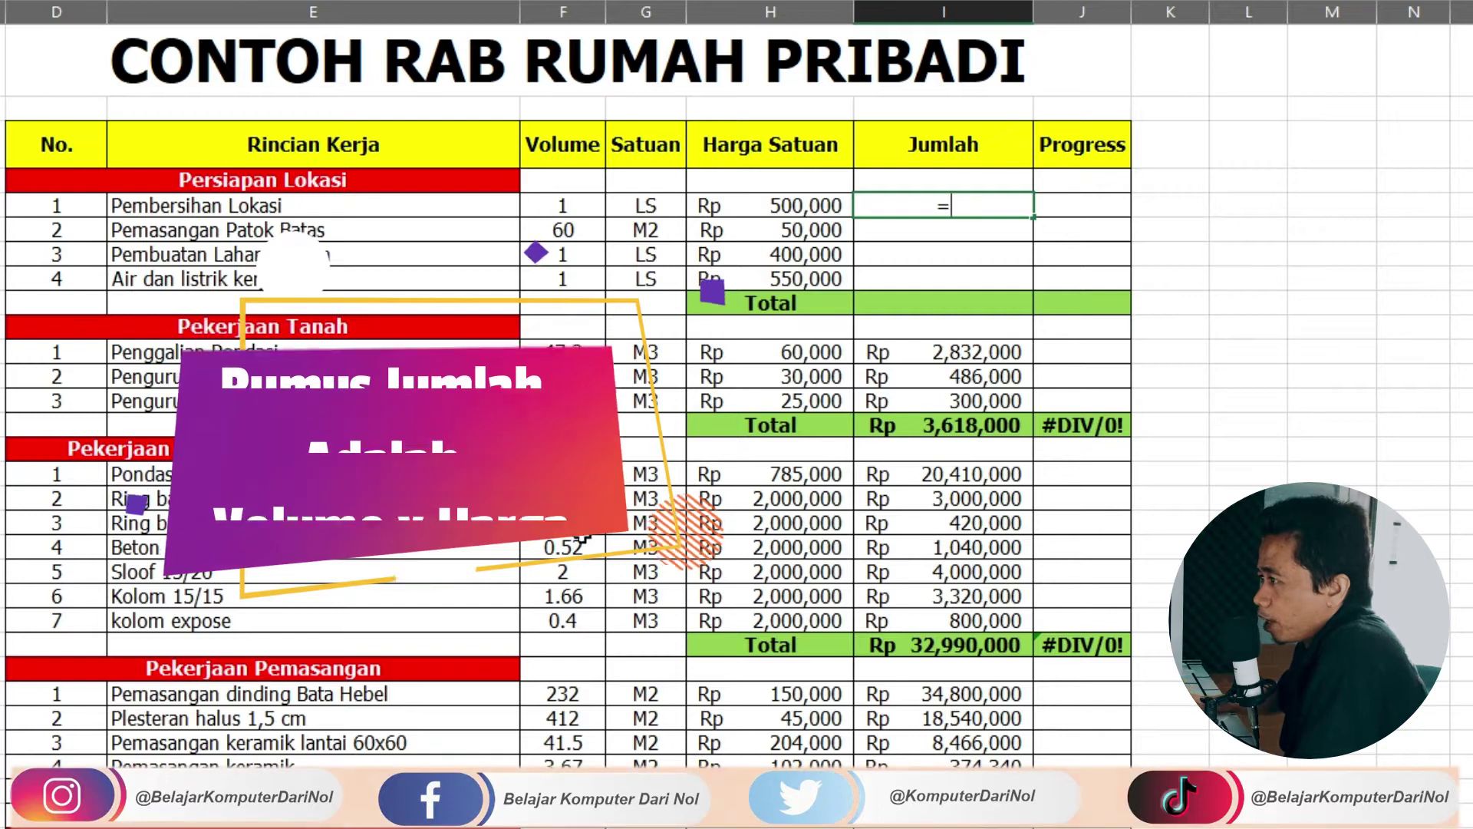
click(571, 206)
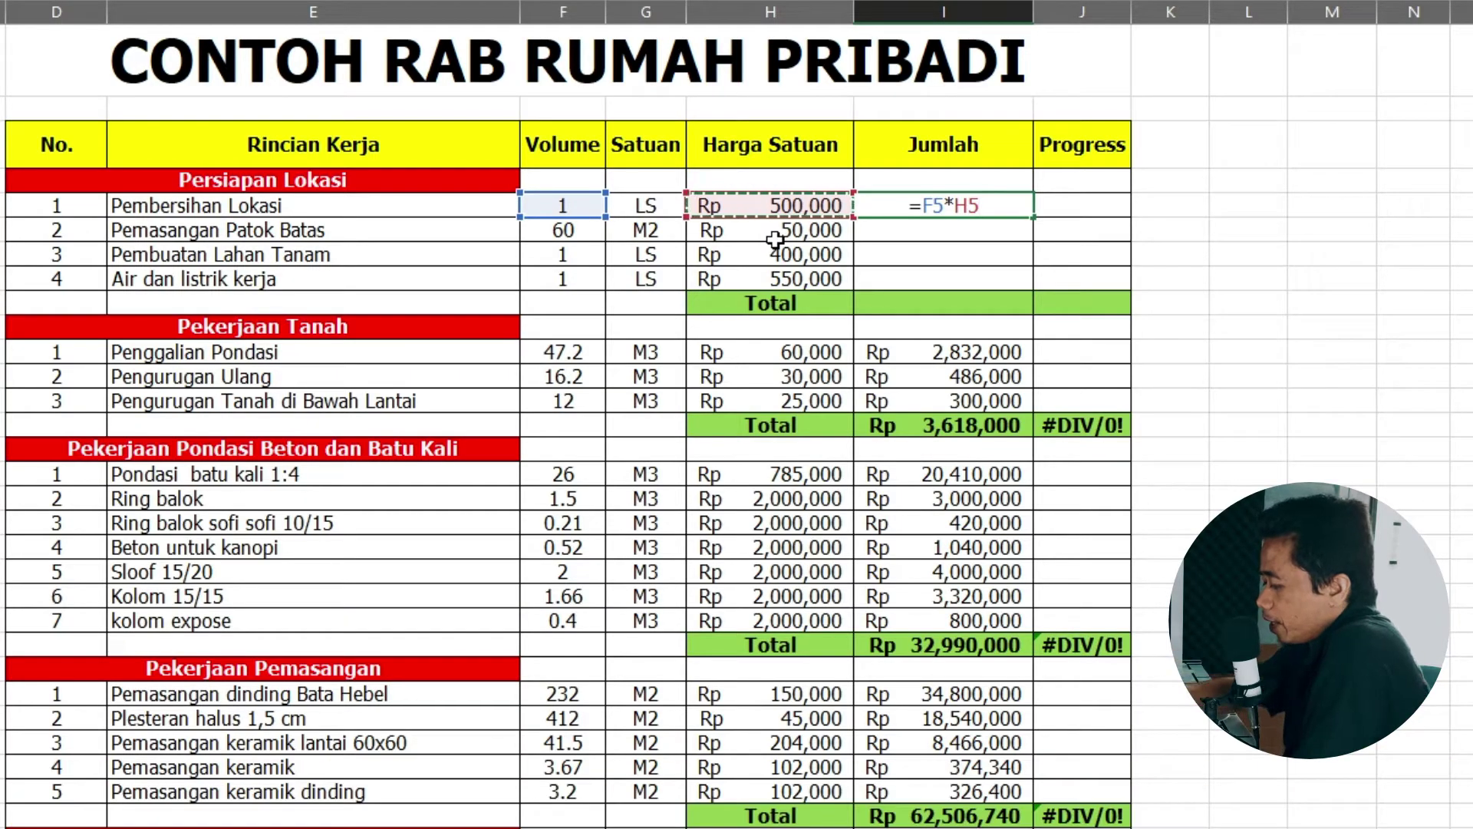
key(Return)
click(1008, 206)
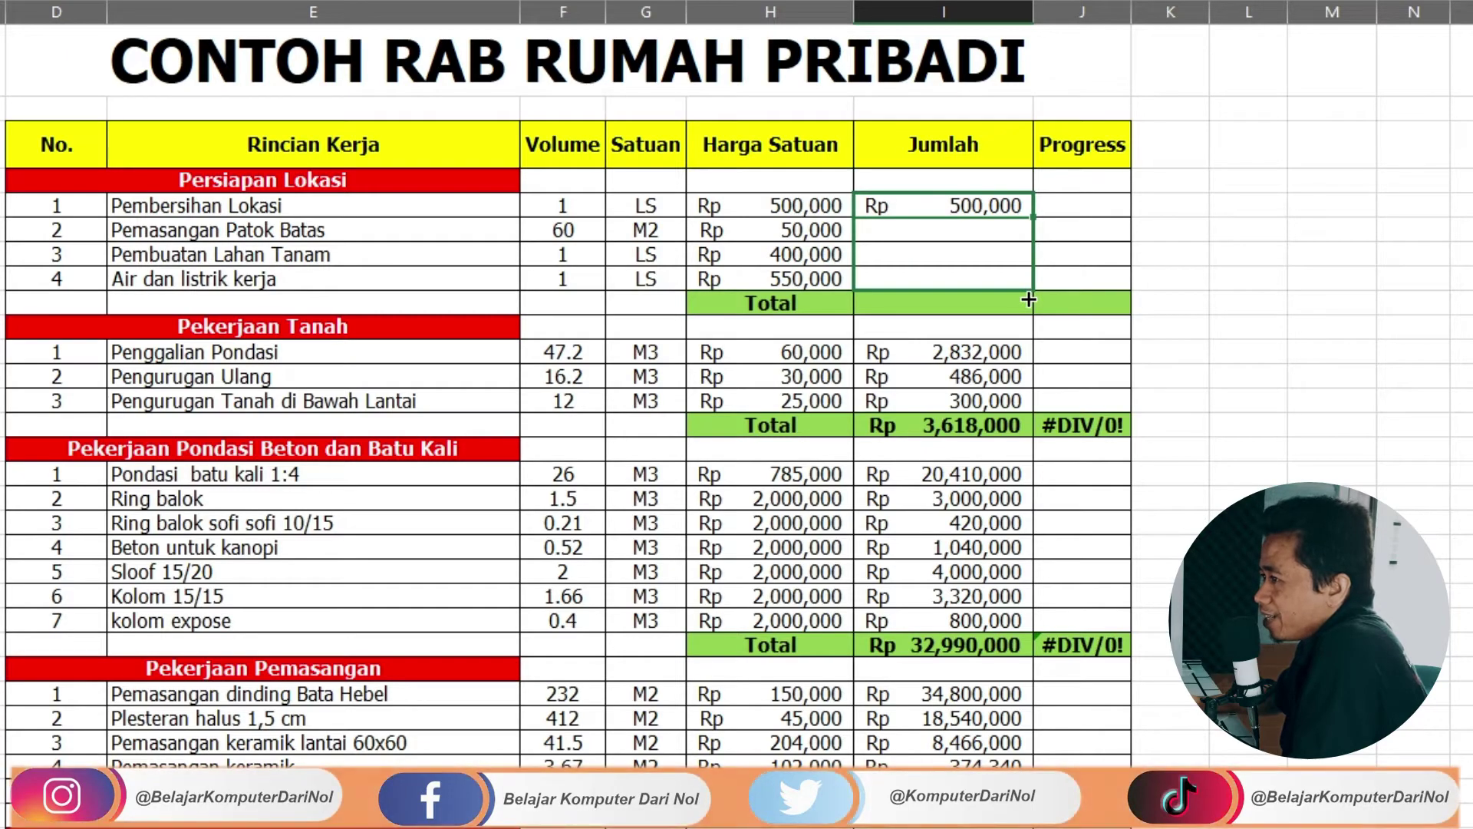
drag(1029, 299, 1026, 298)
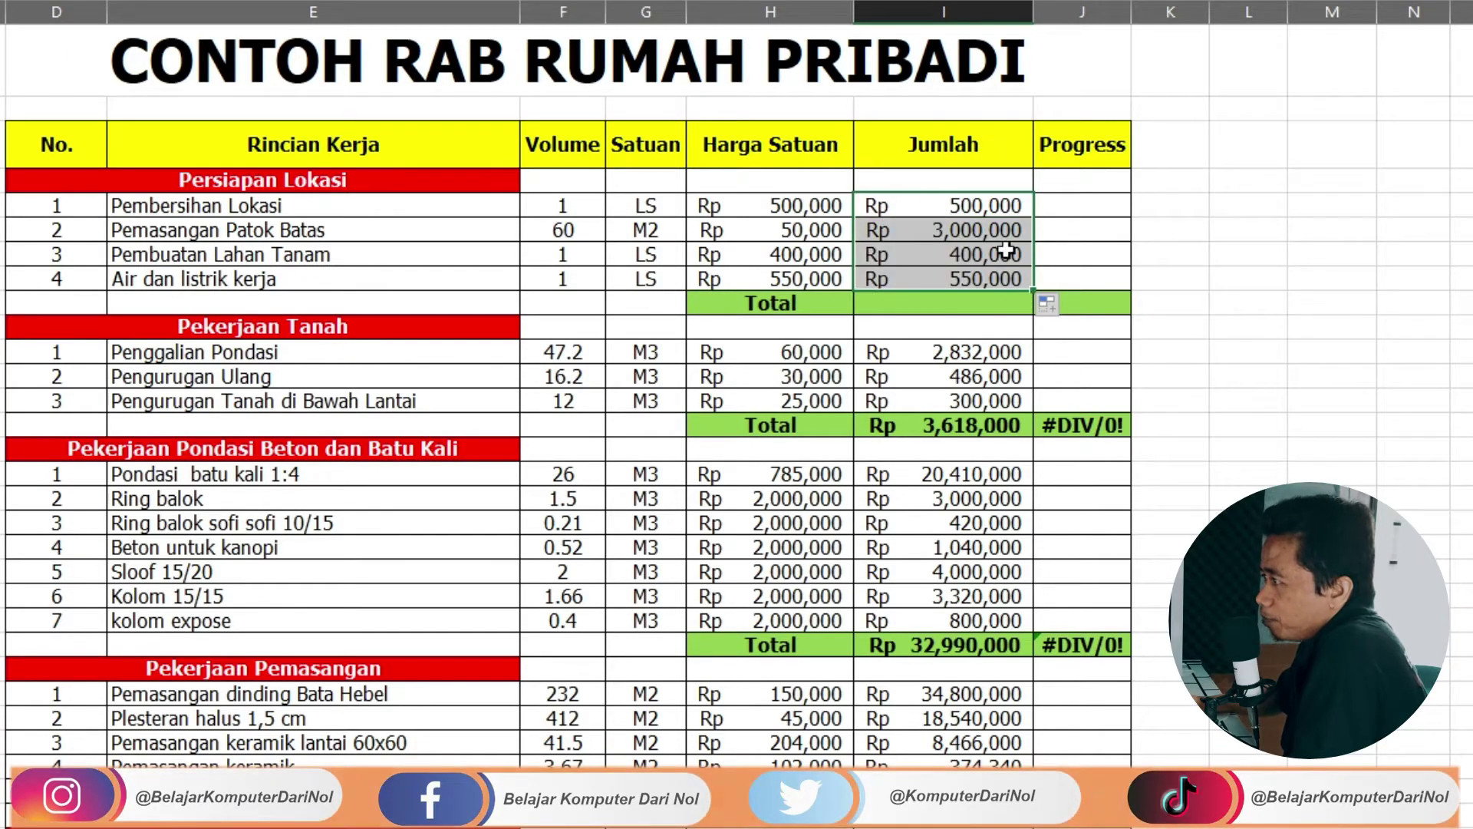
click(904, 306)
text(=)
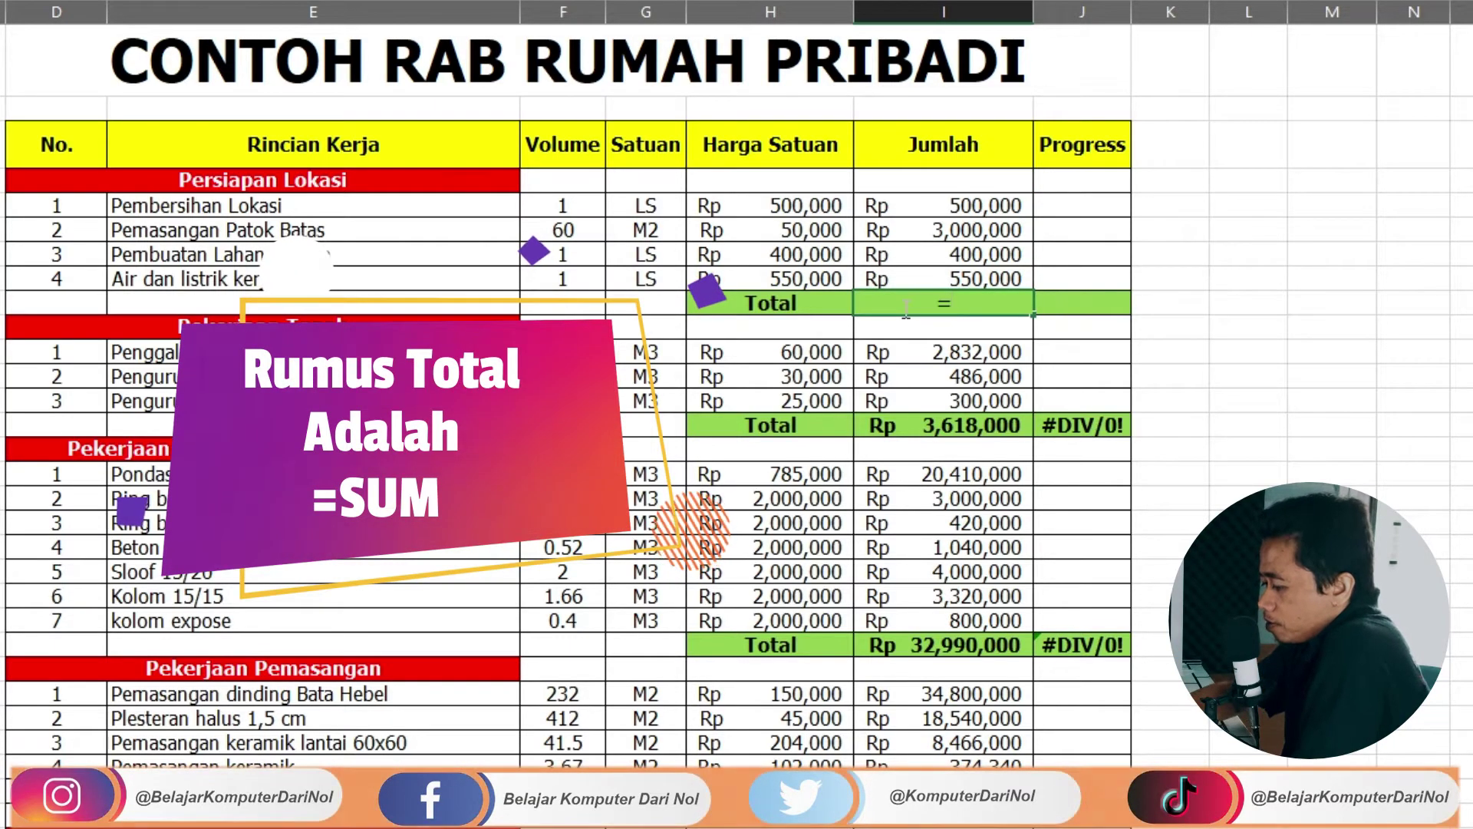
Enter =SUM(I5:I8) in Total cell I9, giving Rp 4,450,000.
text(sum)
key(Tab)
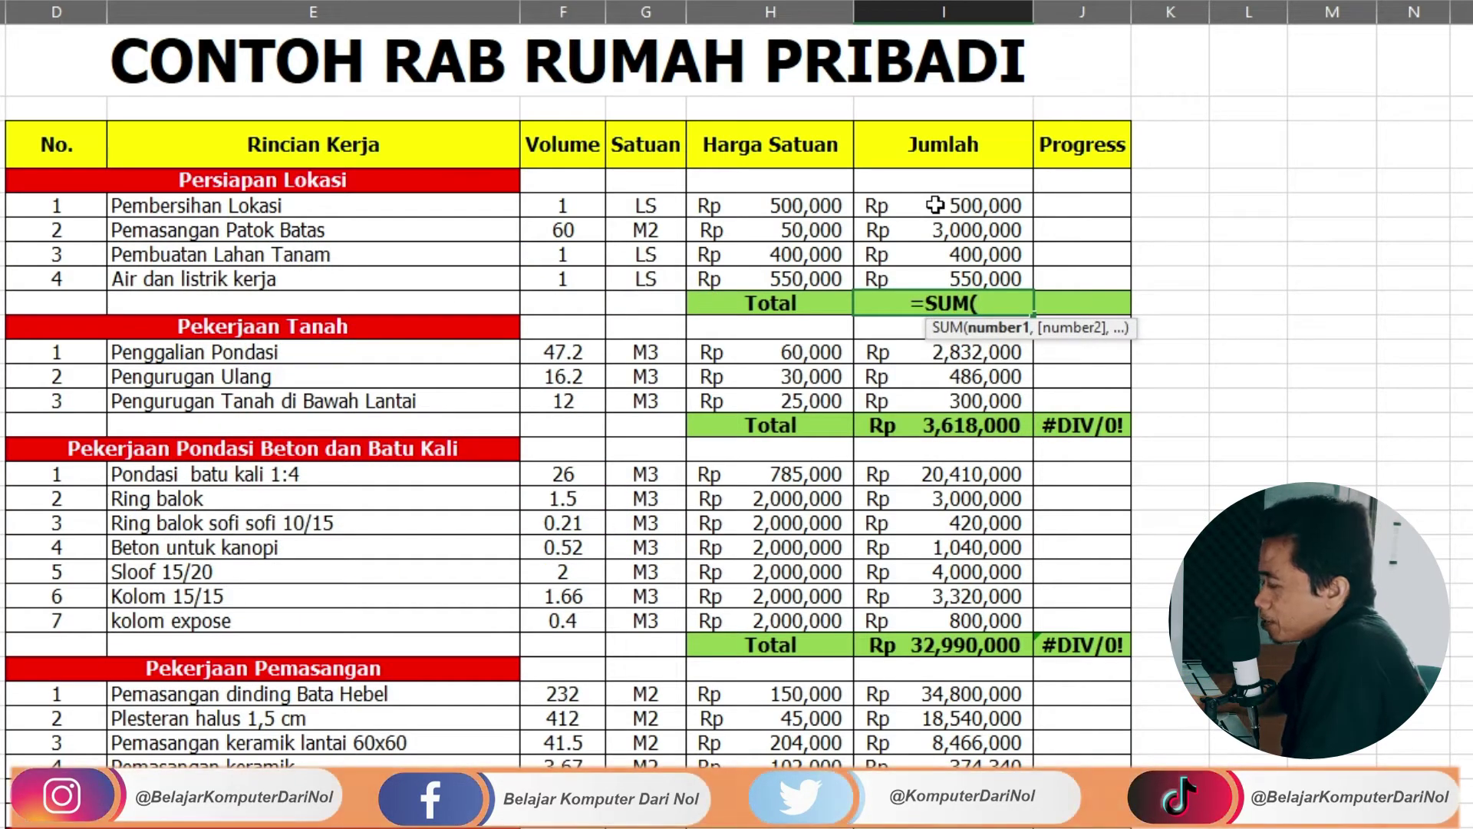
drag(935, 205, 935, 250)
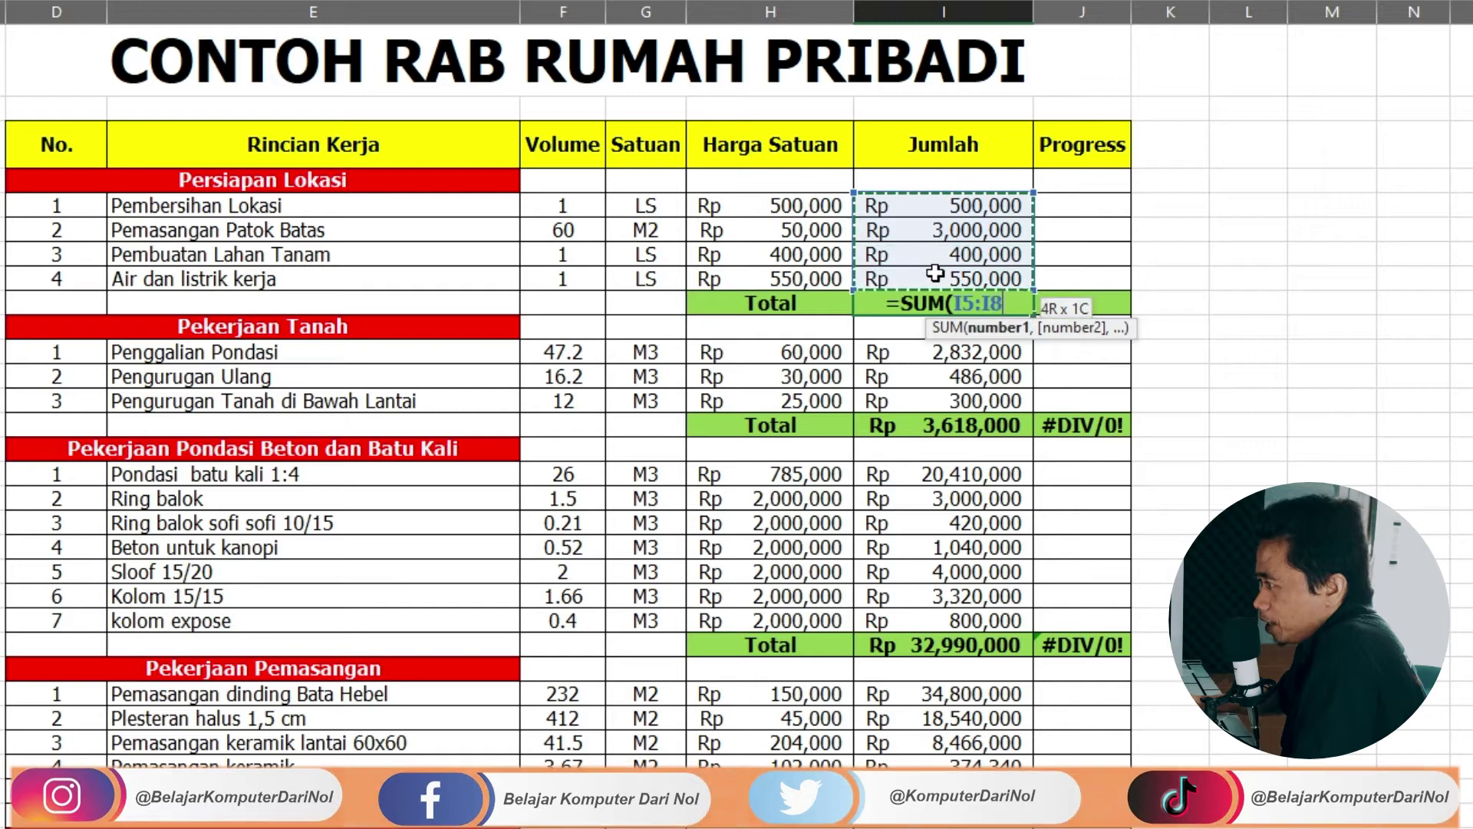
key(Return)
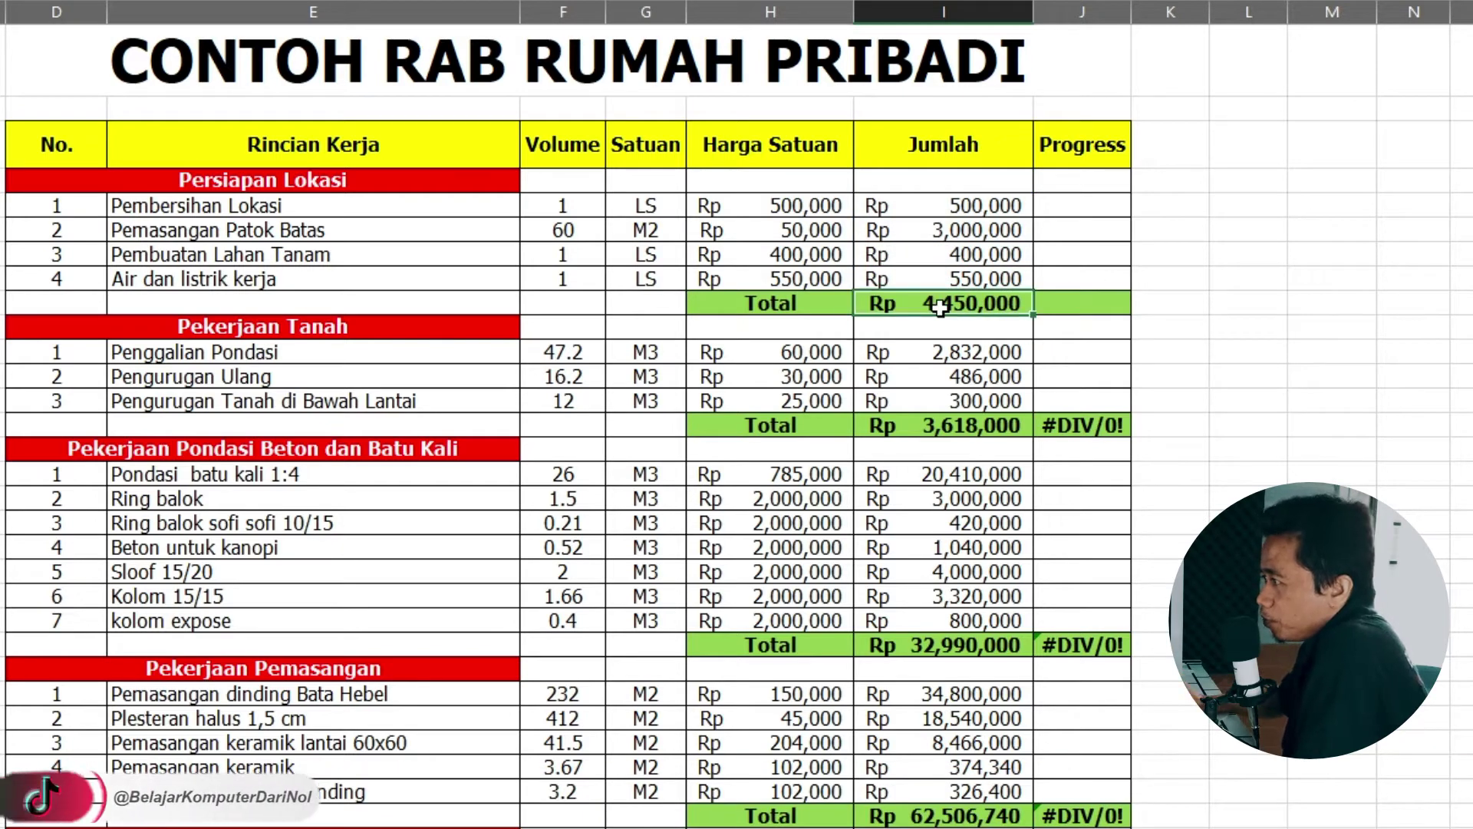
scroll(1035, 322, down, 6)
scroll(1134, 339, up, 4)
scroll(1135, 343, up, 2)
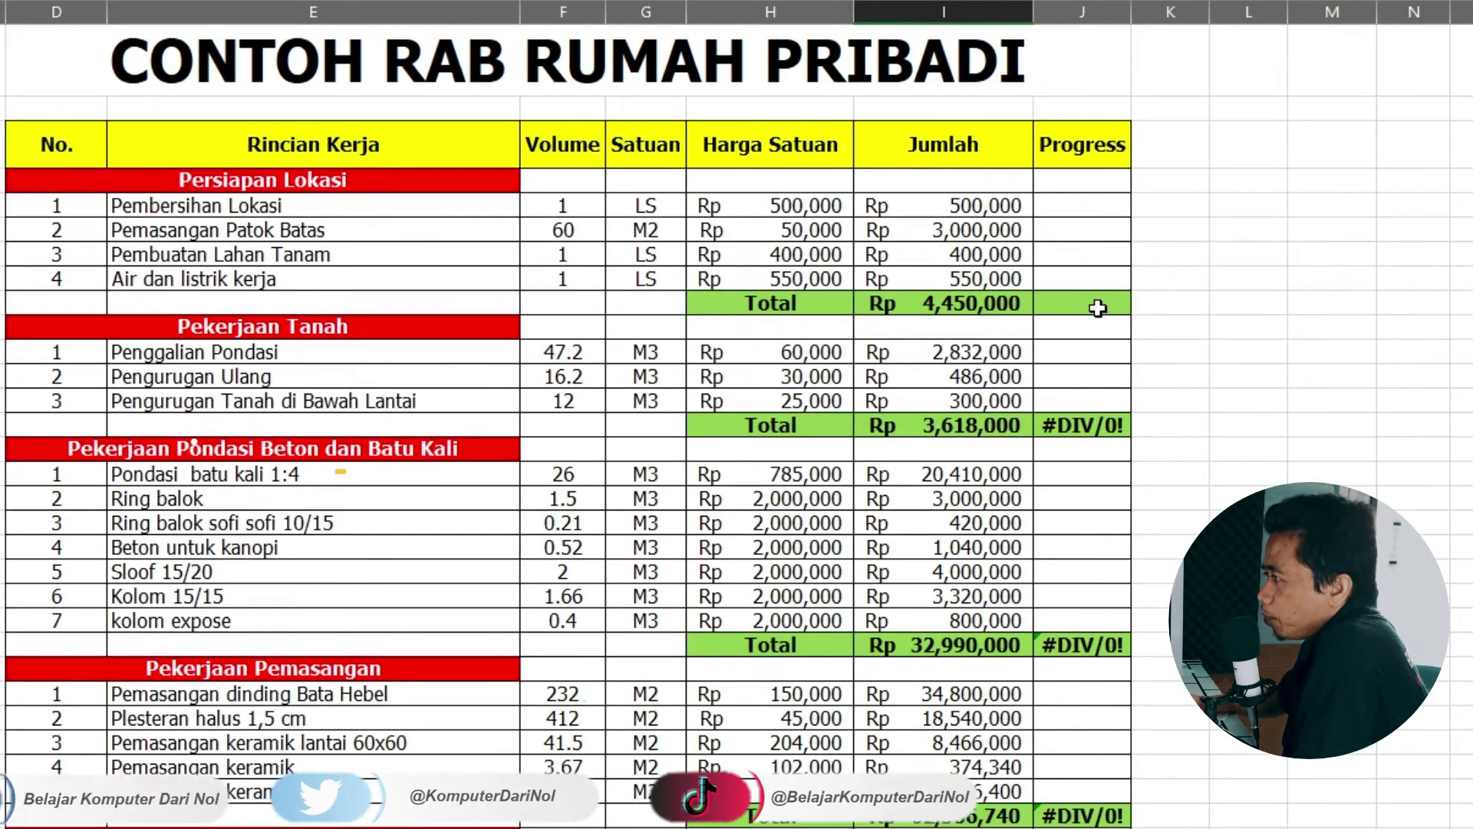
scroll(1095, 307, down, 5)
scroll(1094, 310, down, 5)
Start =SUMIF( in the Anggaran cell with criteria range H3:H60.
scroll(1094, 311, down, 4)
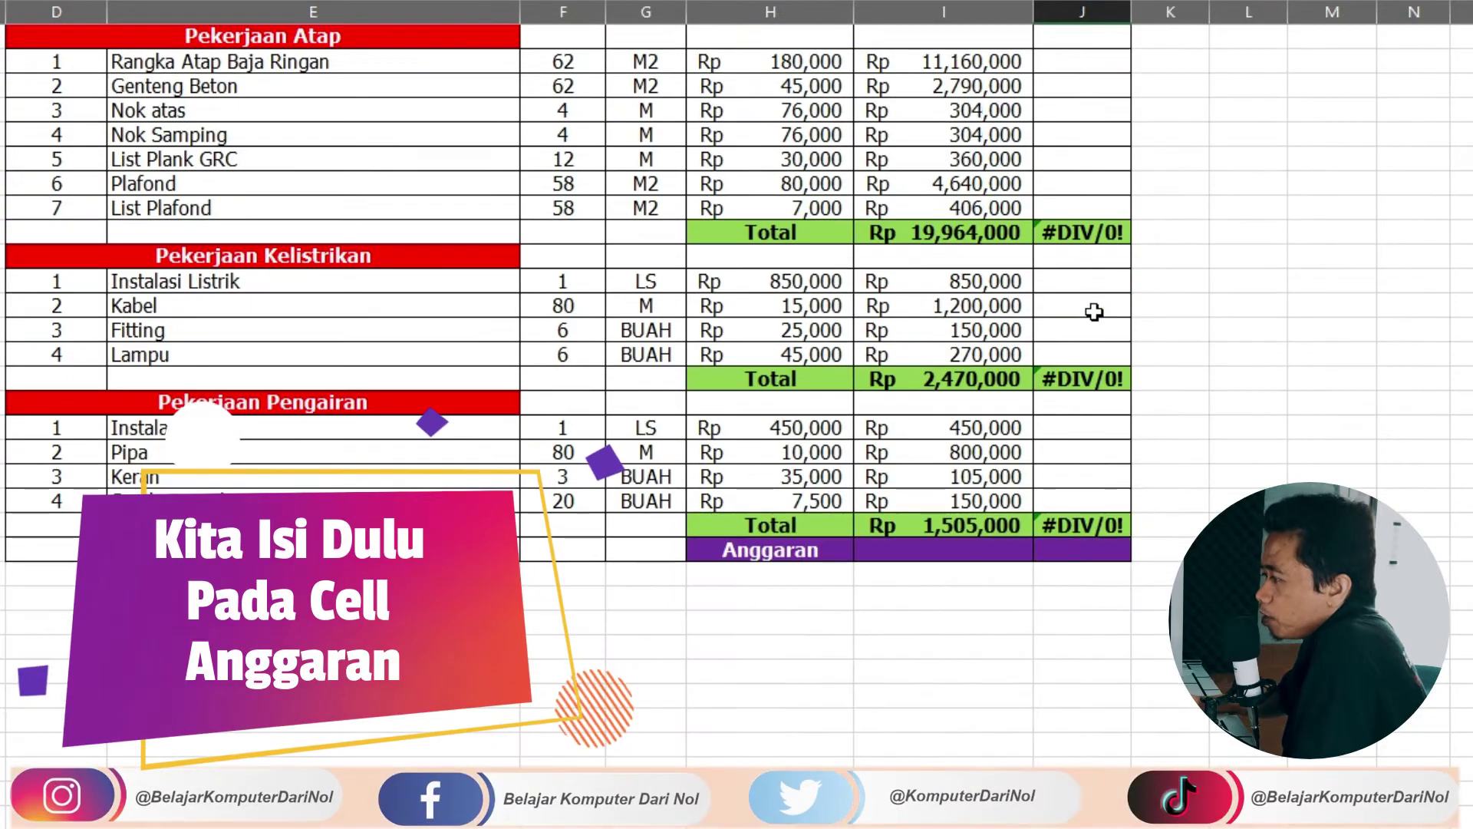
click(910, 548)
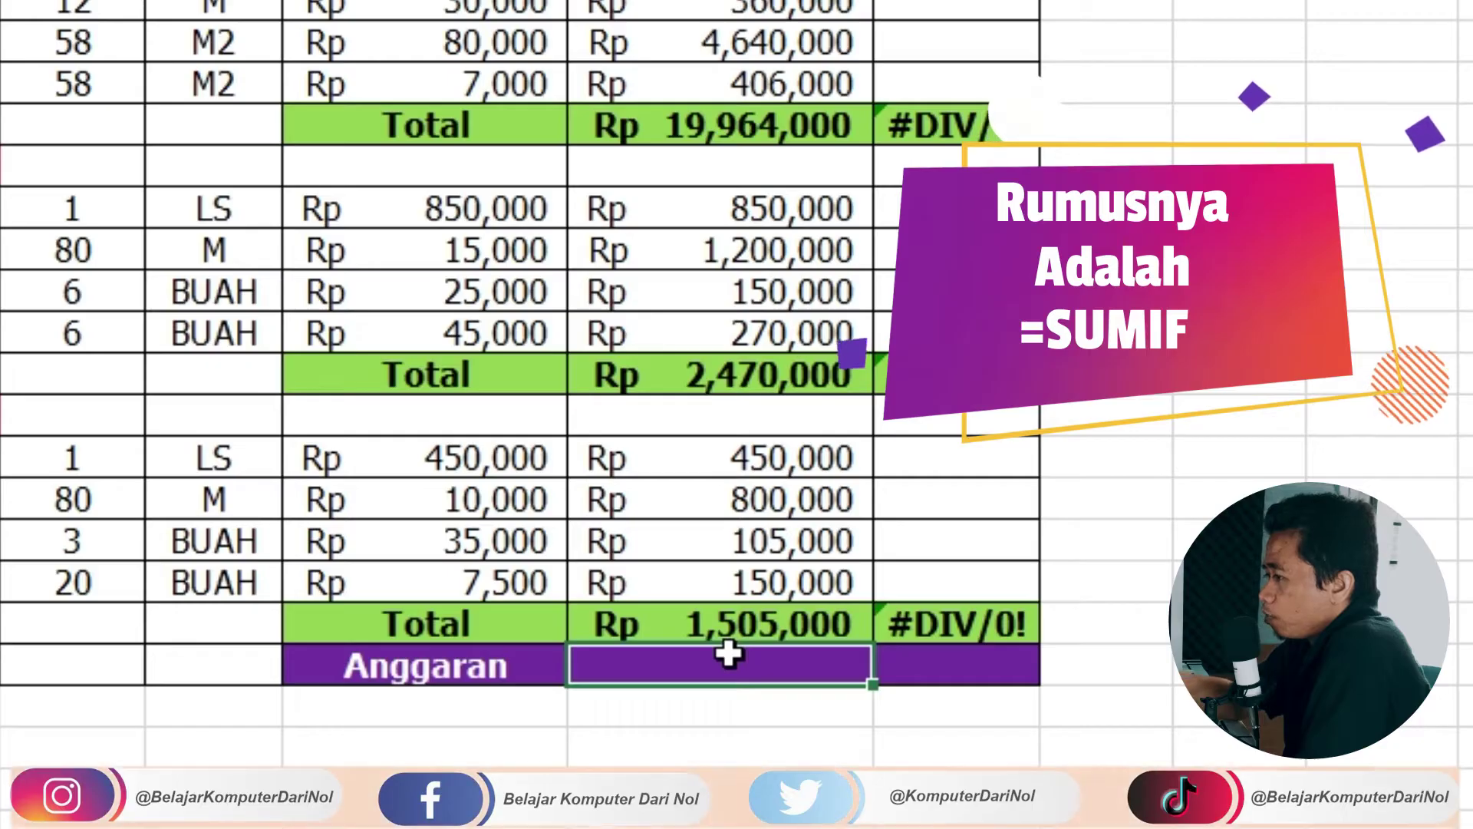
text(=)
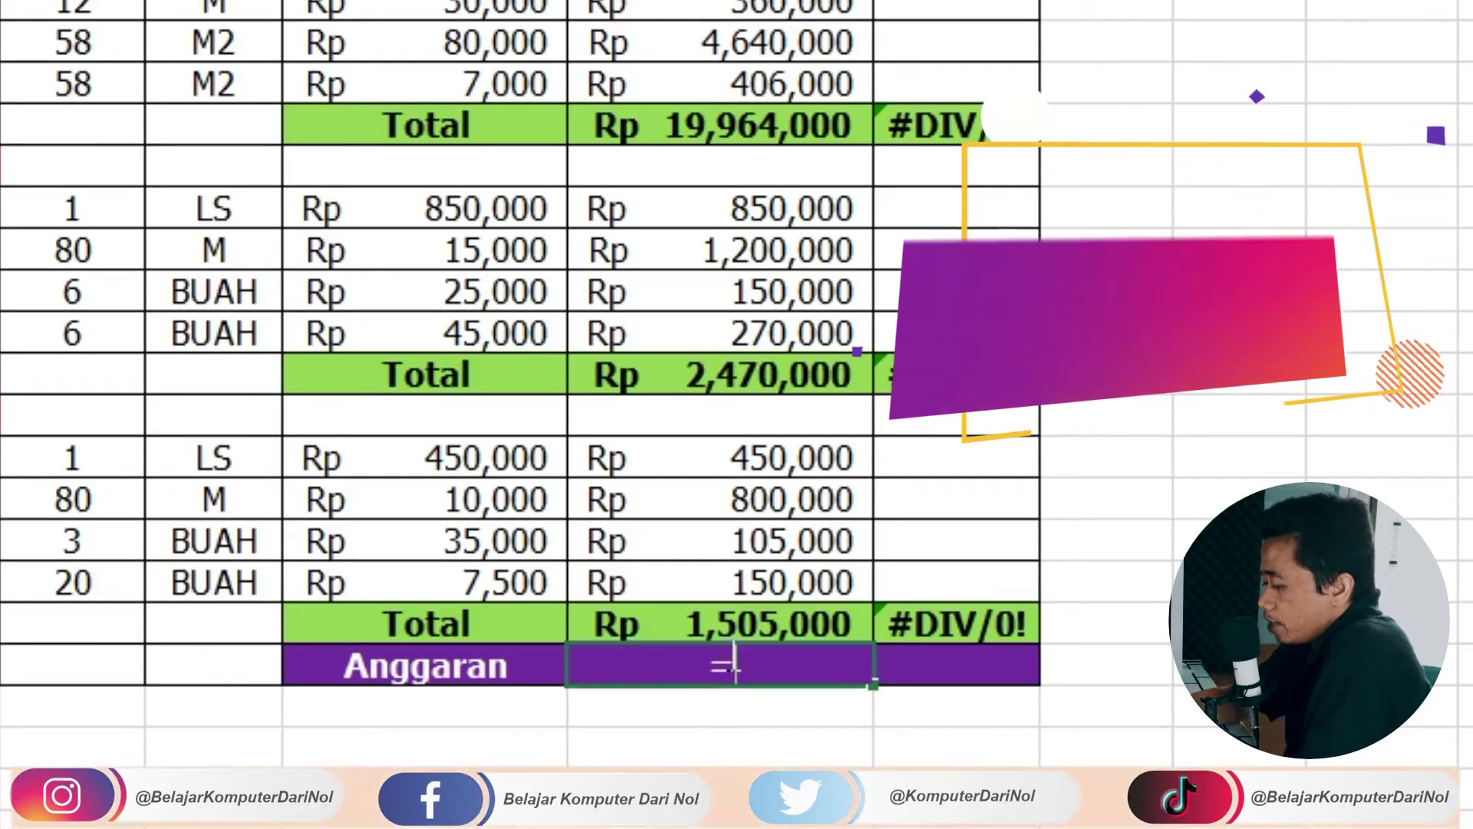
text(sUMIF)
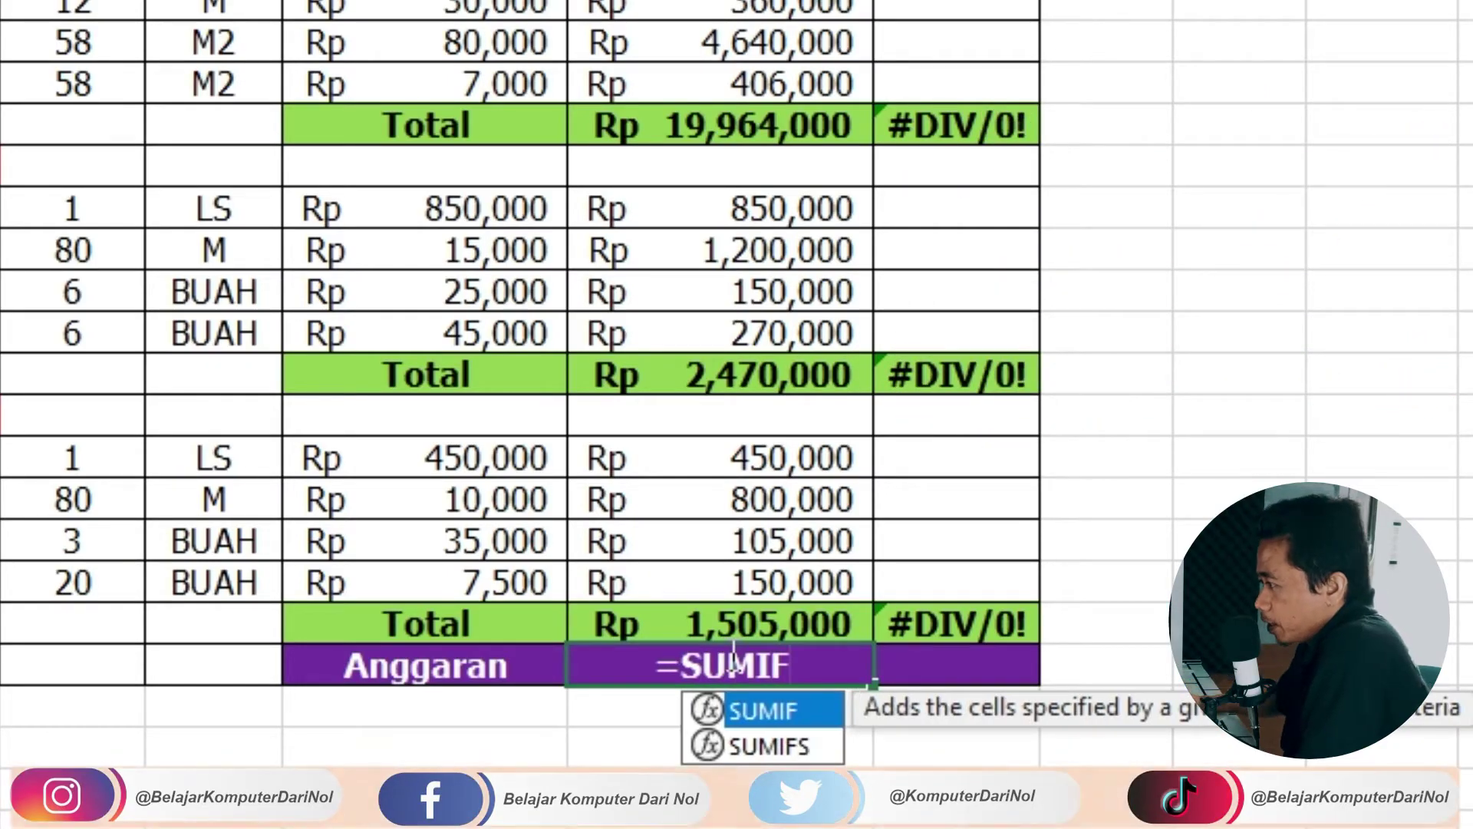
text(()
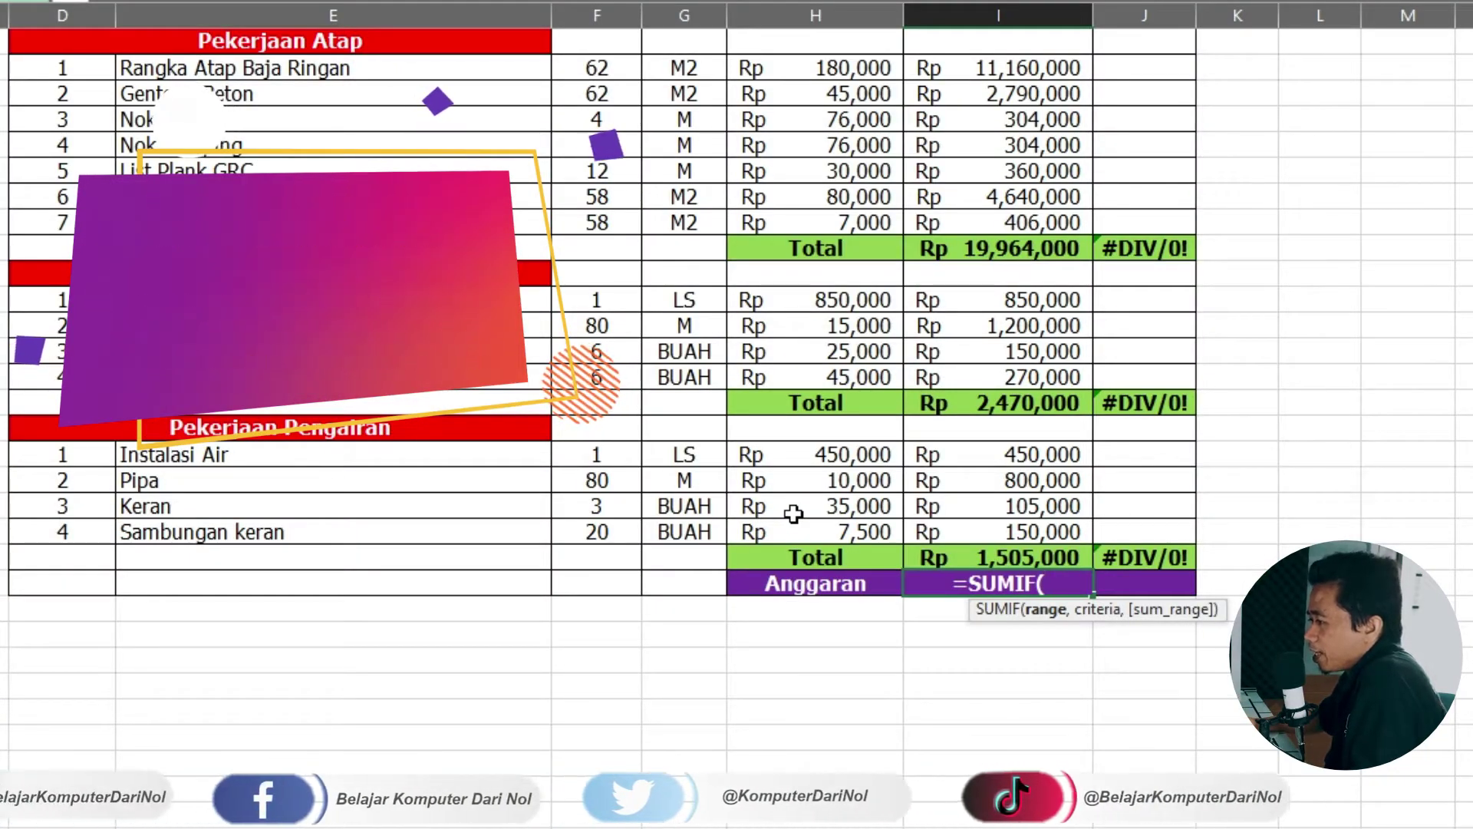
scroll(794, 506, up, 1)
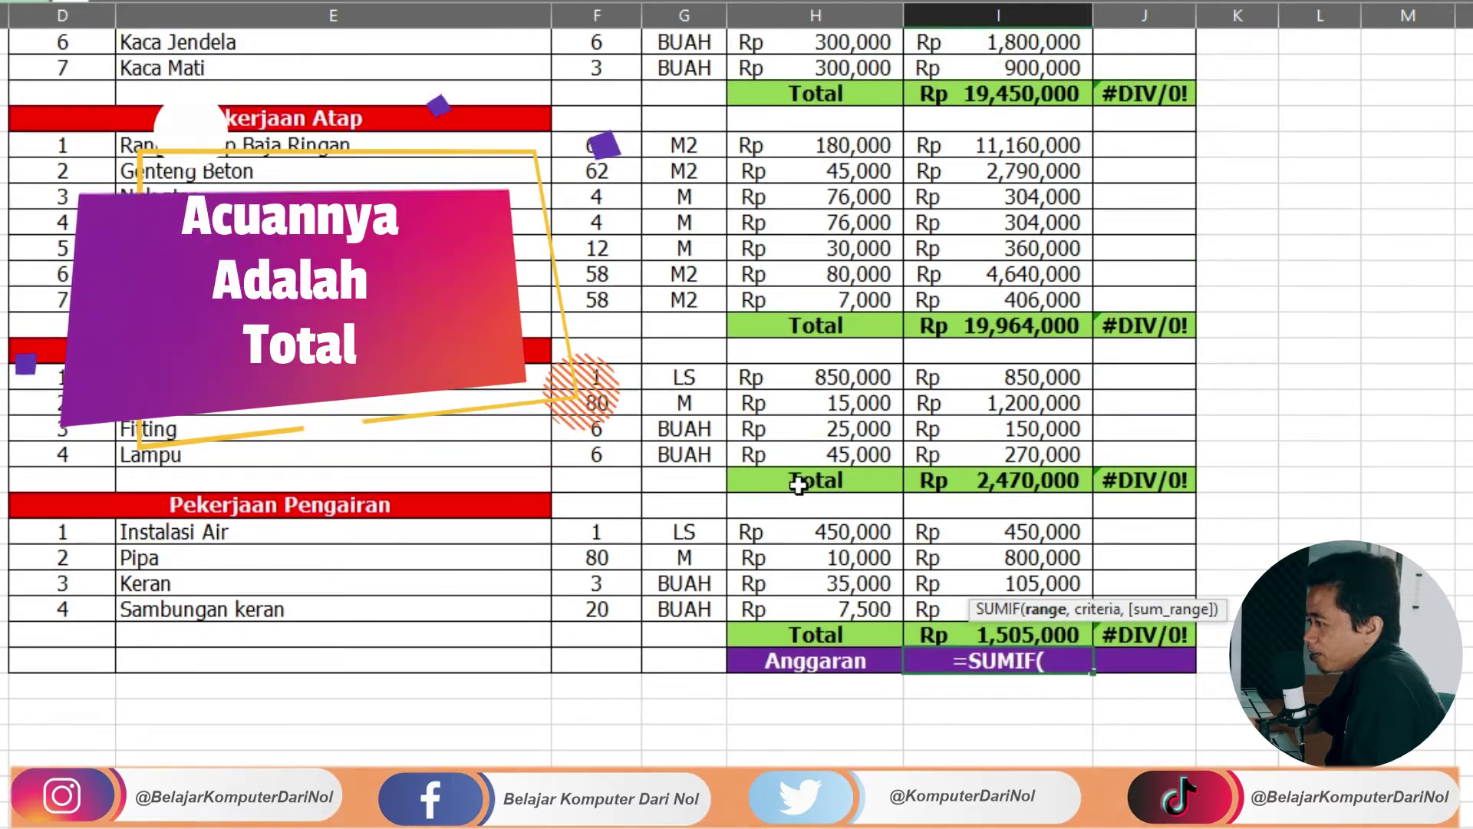
scroll(842, 549, up, 15)
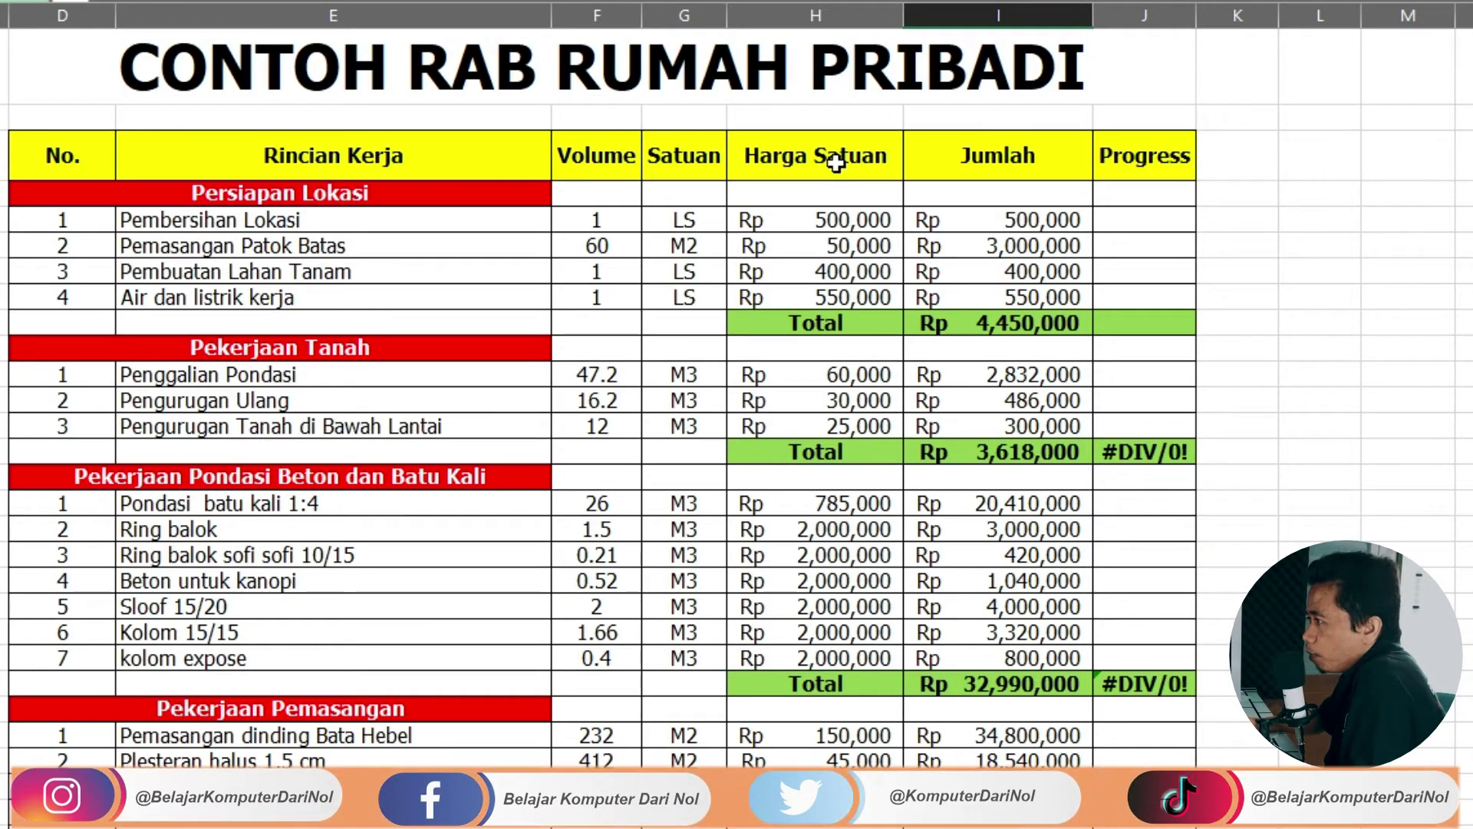
scroll(835, 162, down, 10)
scroll(833, 246, up, 8)
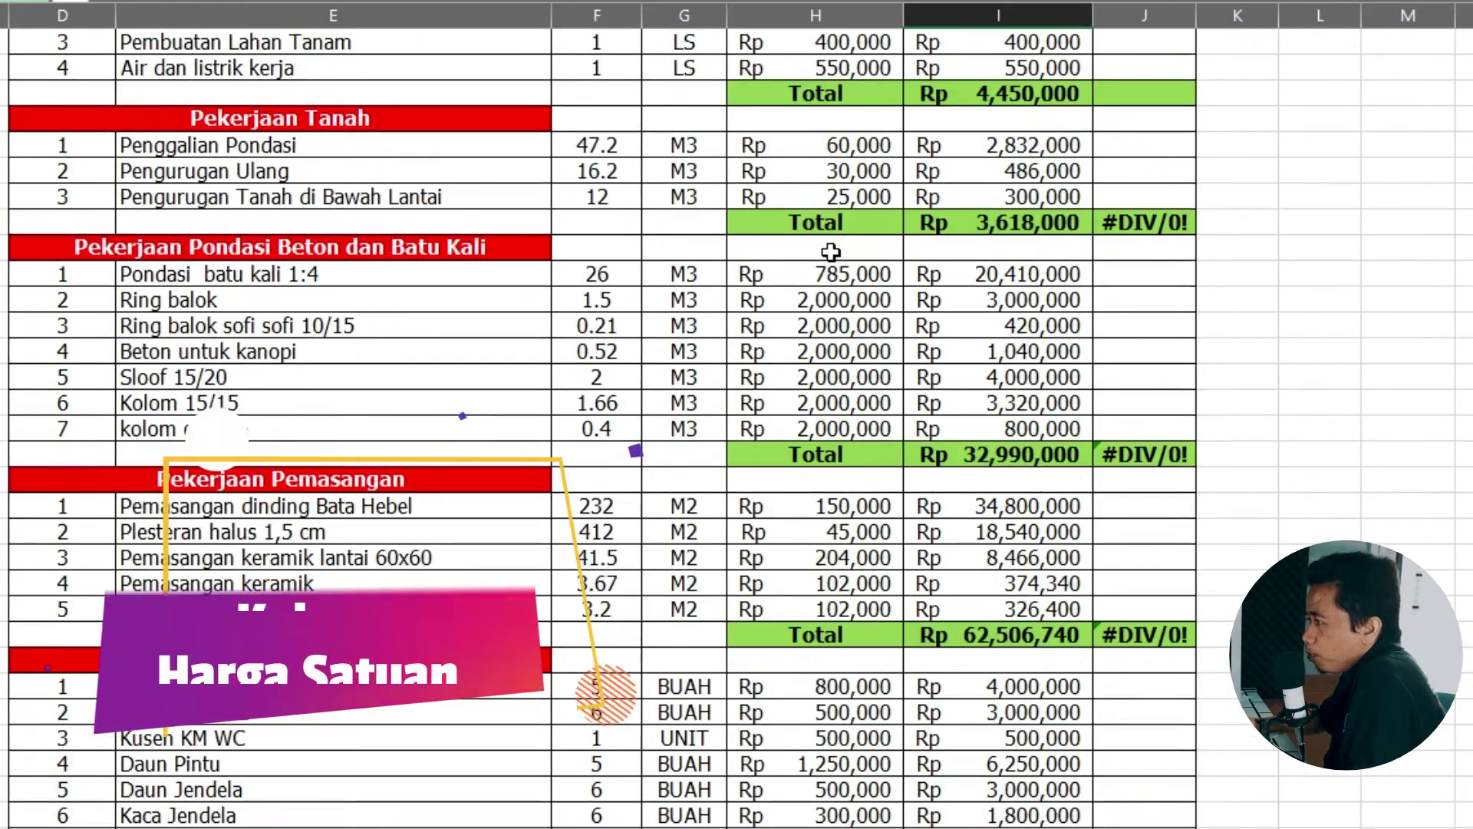
scroll(831, 252, up, 3)
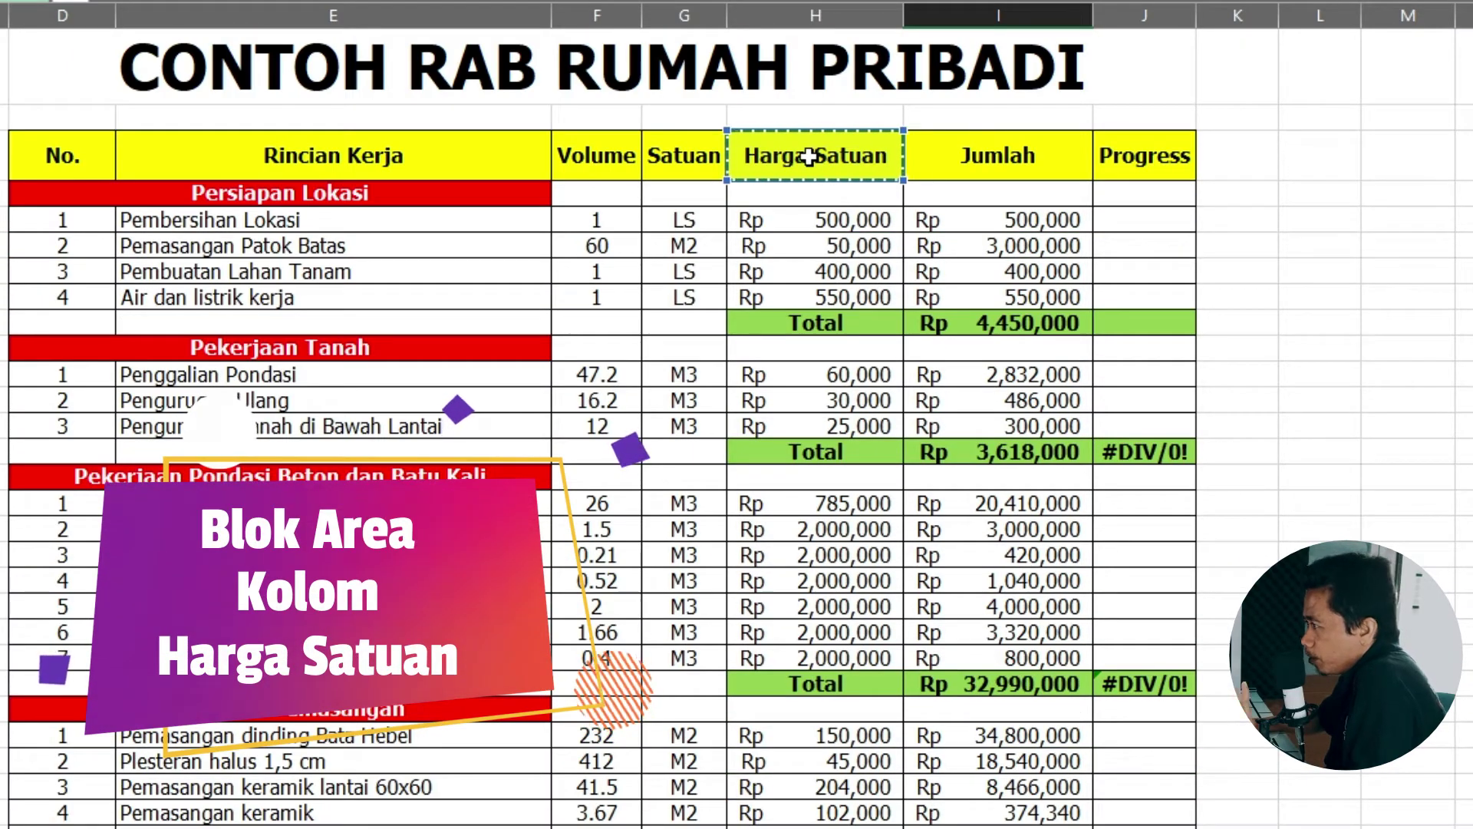
drag(813, 220, 642, 726)
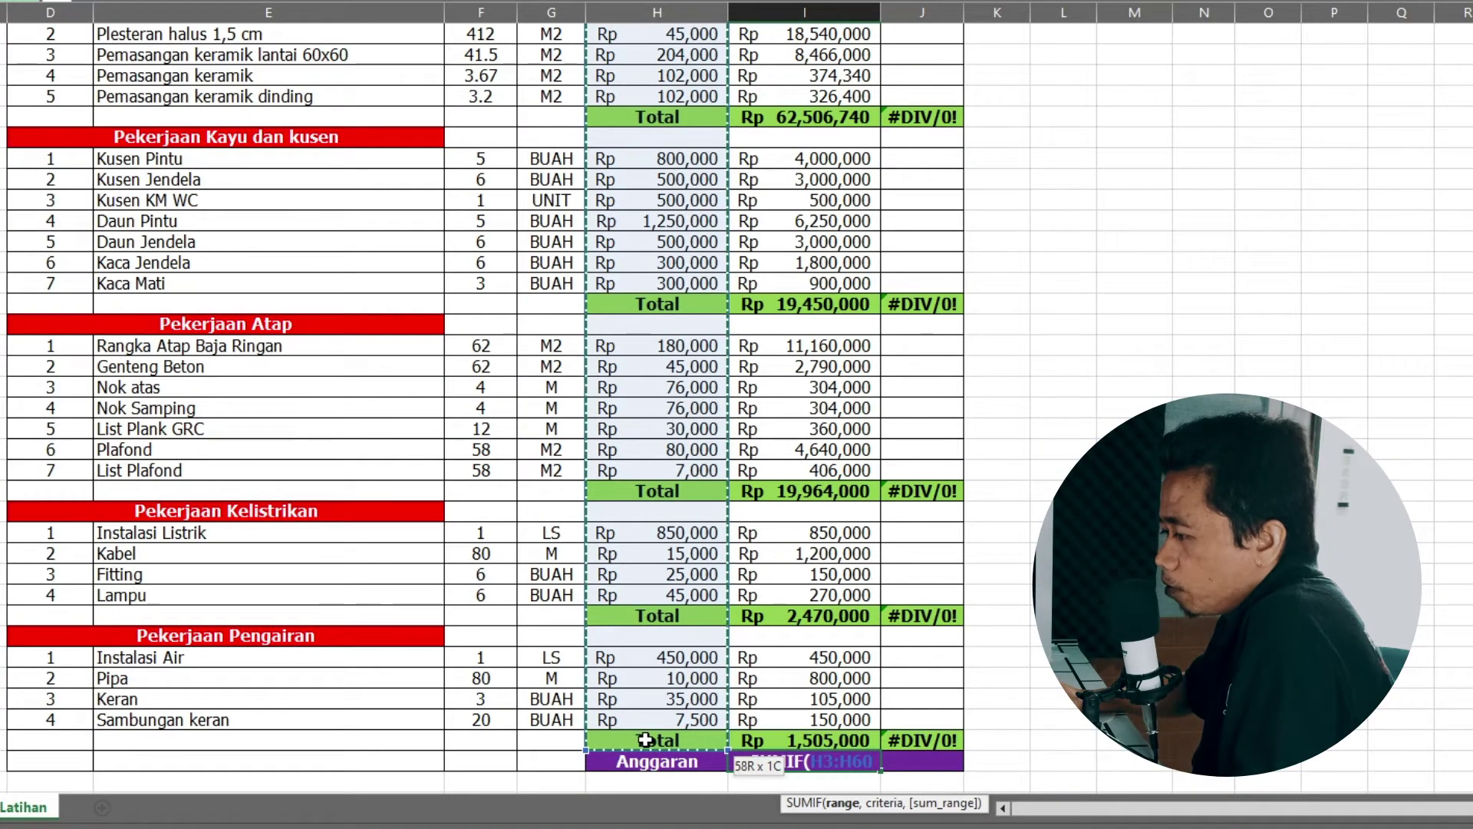
drag(646, 738, 646, 739)
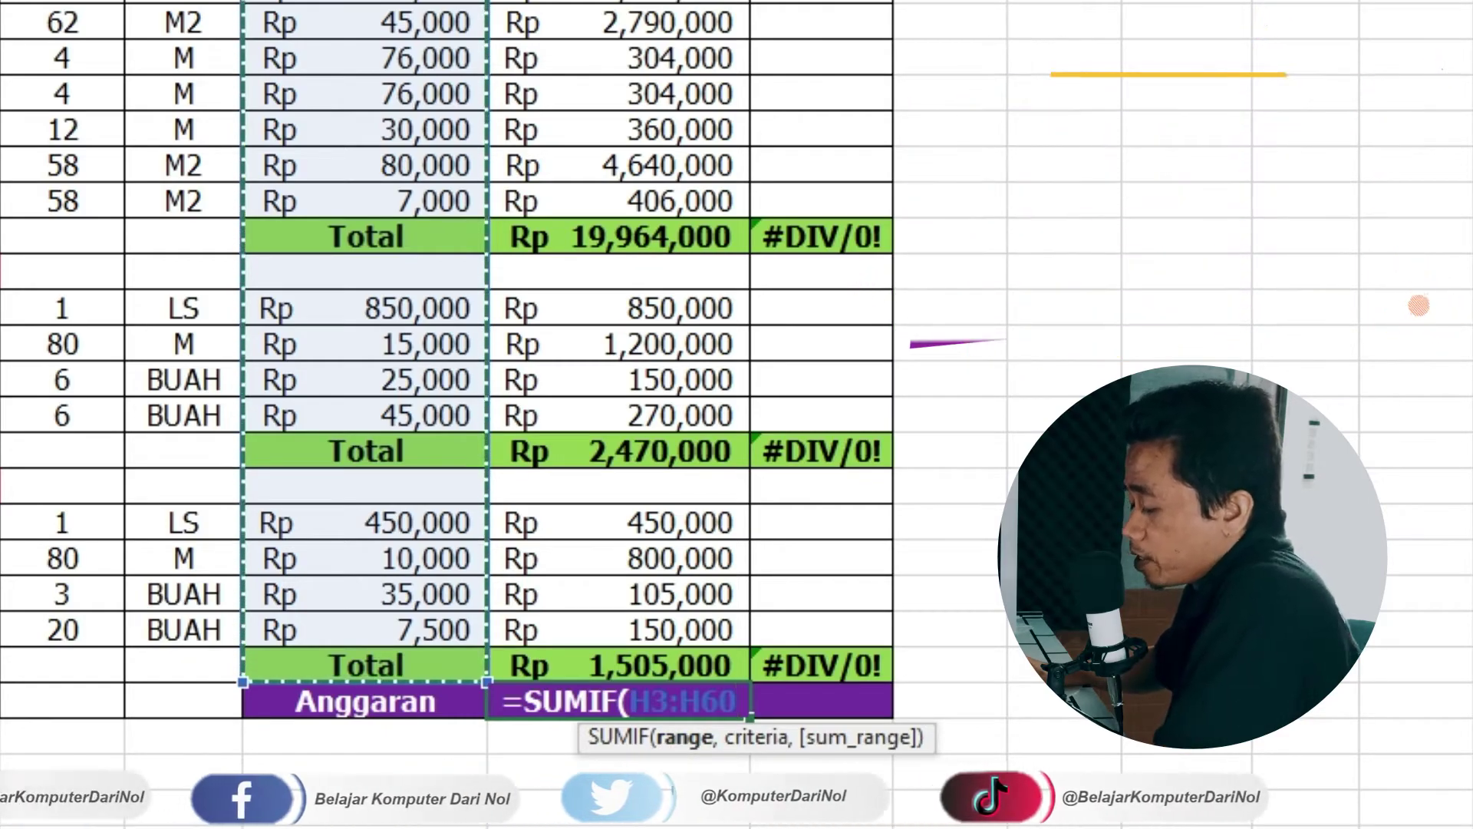
text(,)
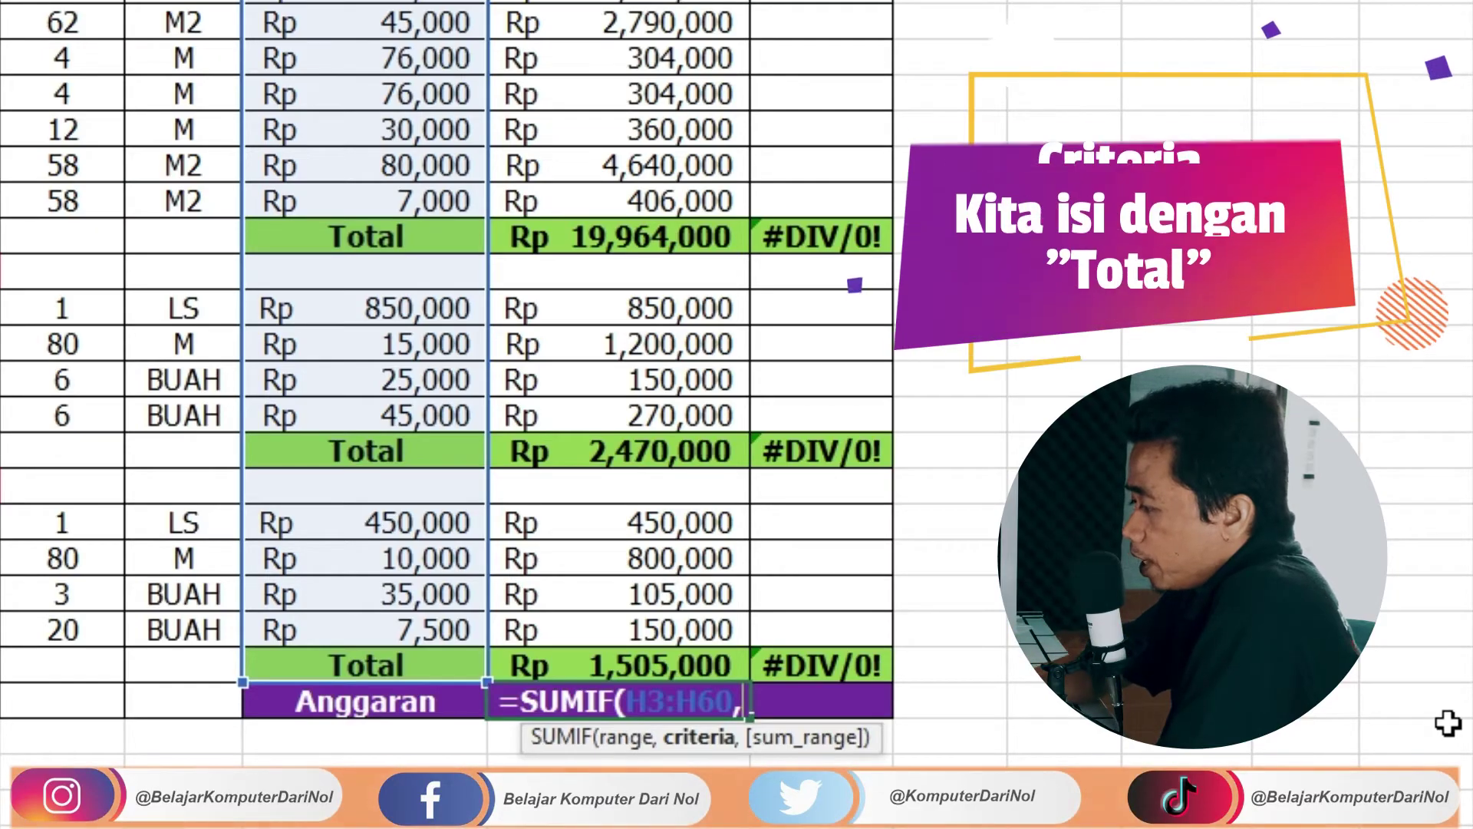
Finish the SUMIF with criteria "Total" and sum range I3:I60, giving Rp 146,953,740.
text("TO)
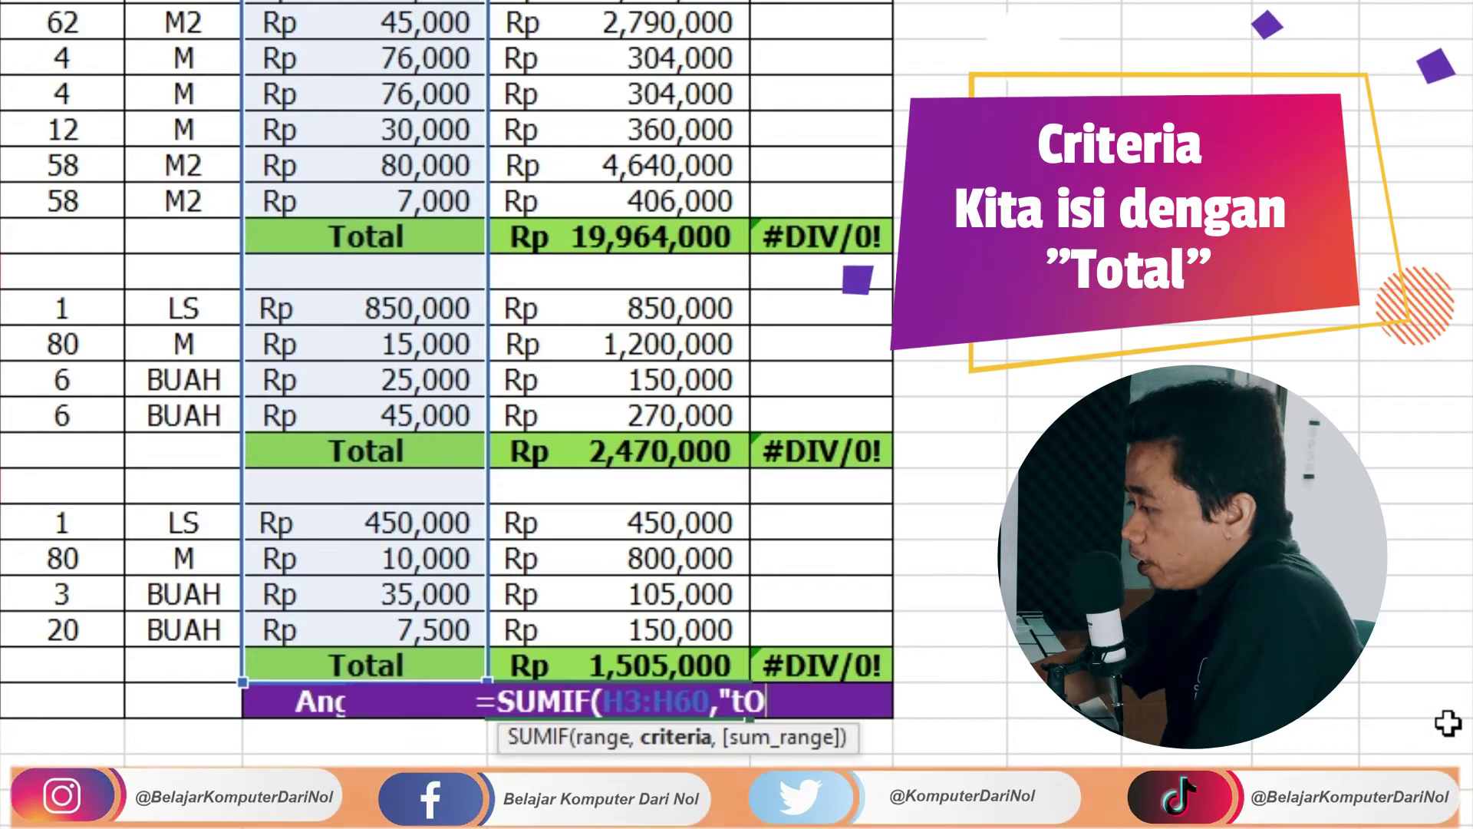
text(TA)
key(BackSpace)
key(BackSpace)
key(BackSpace)
text(total")
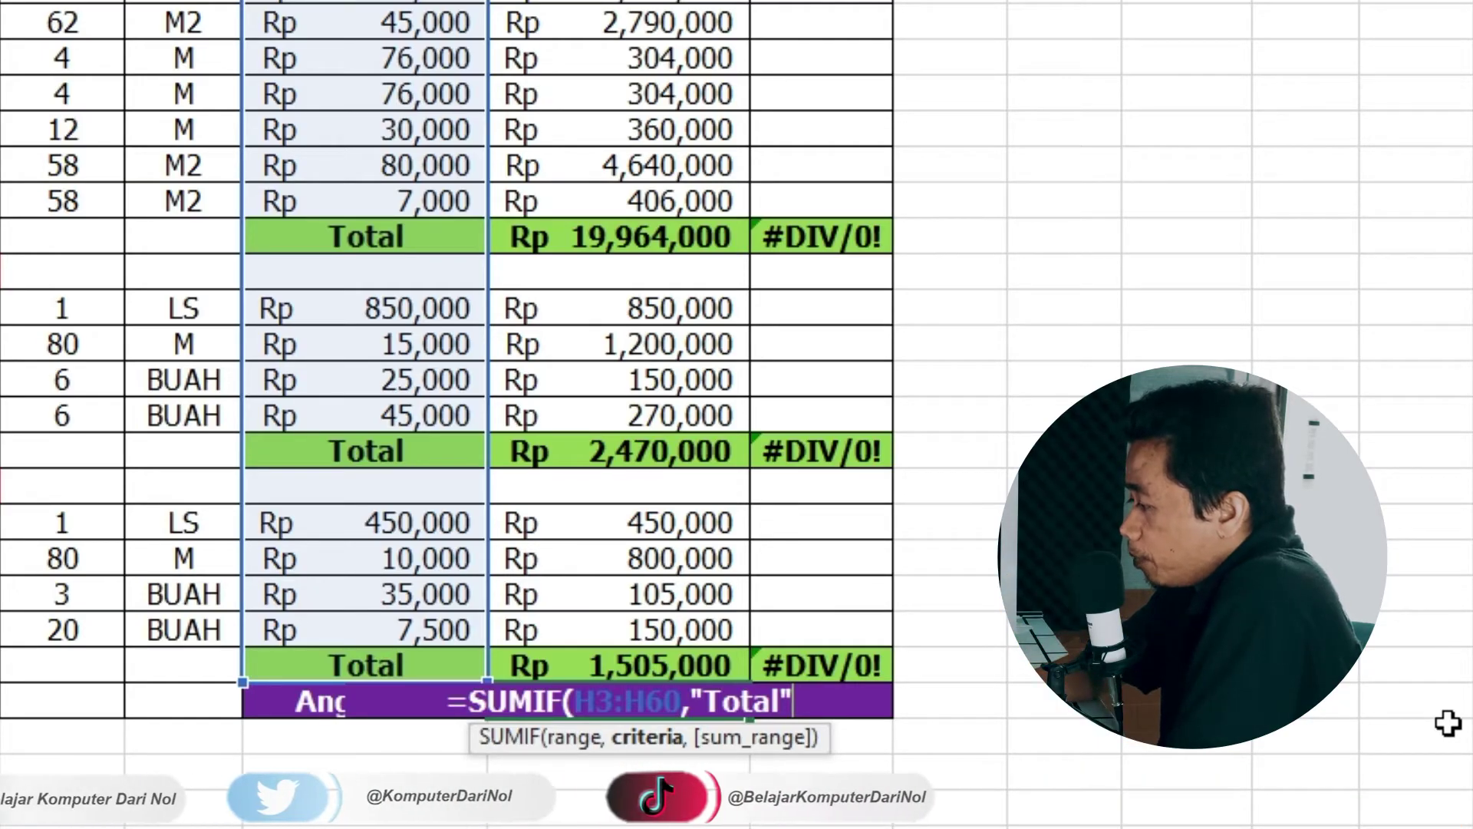
text(,)
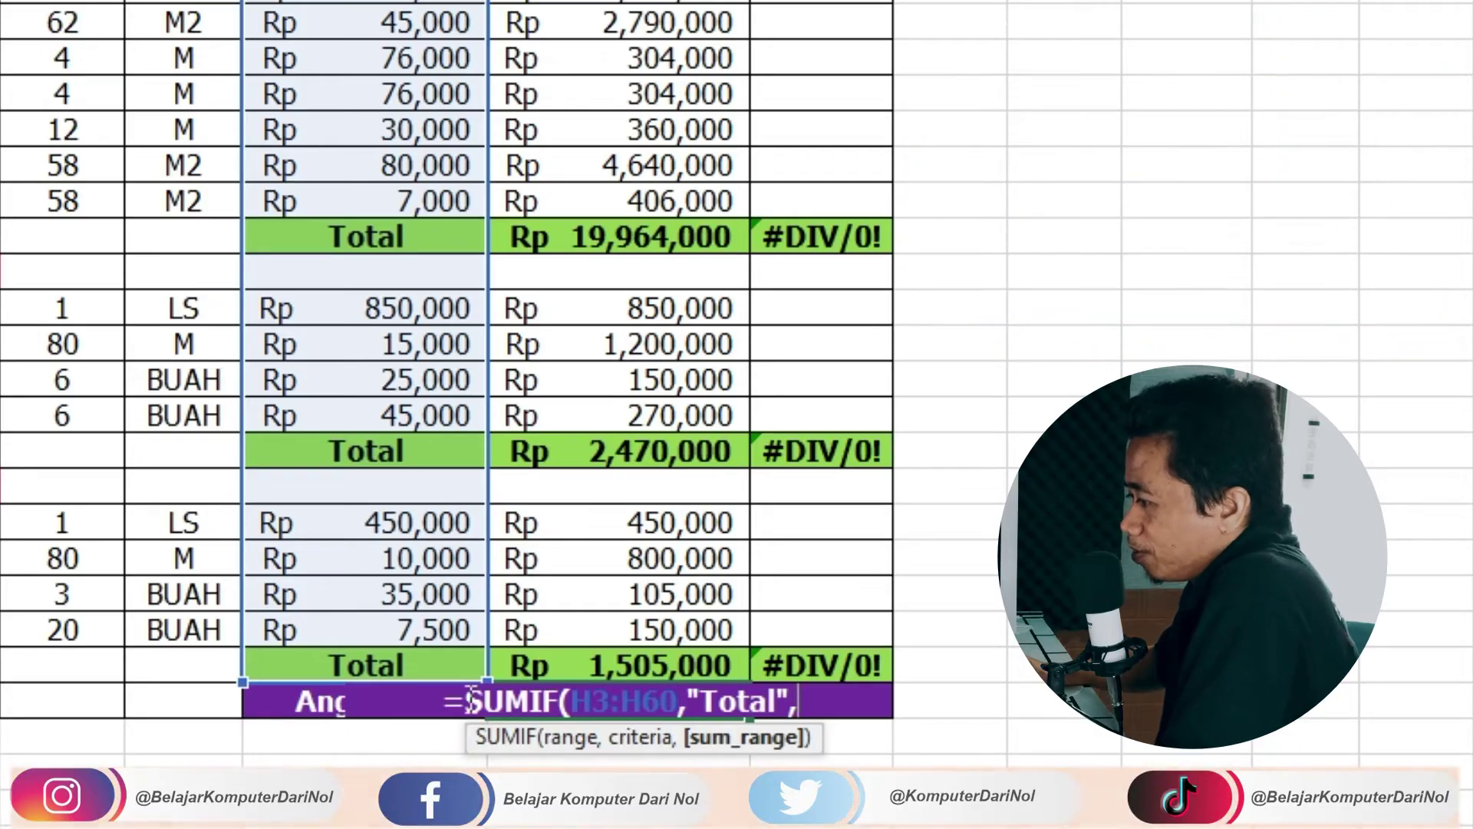
scroll(1032, 666, up, 5)
scroll(1033, 666, up, 1)
scroll(1051, 645, up, 4)
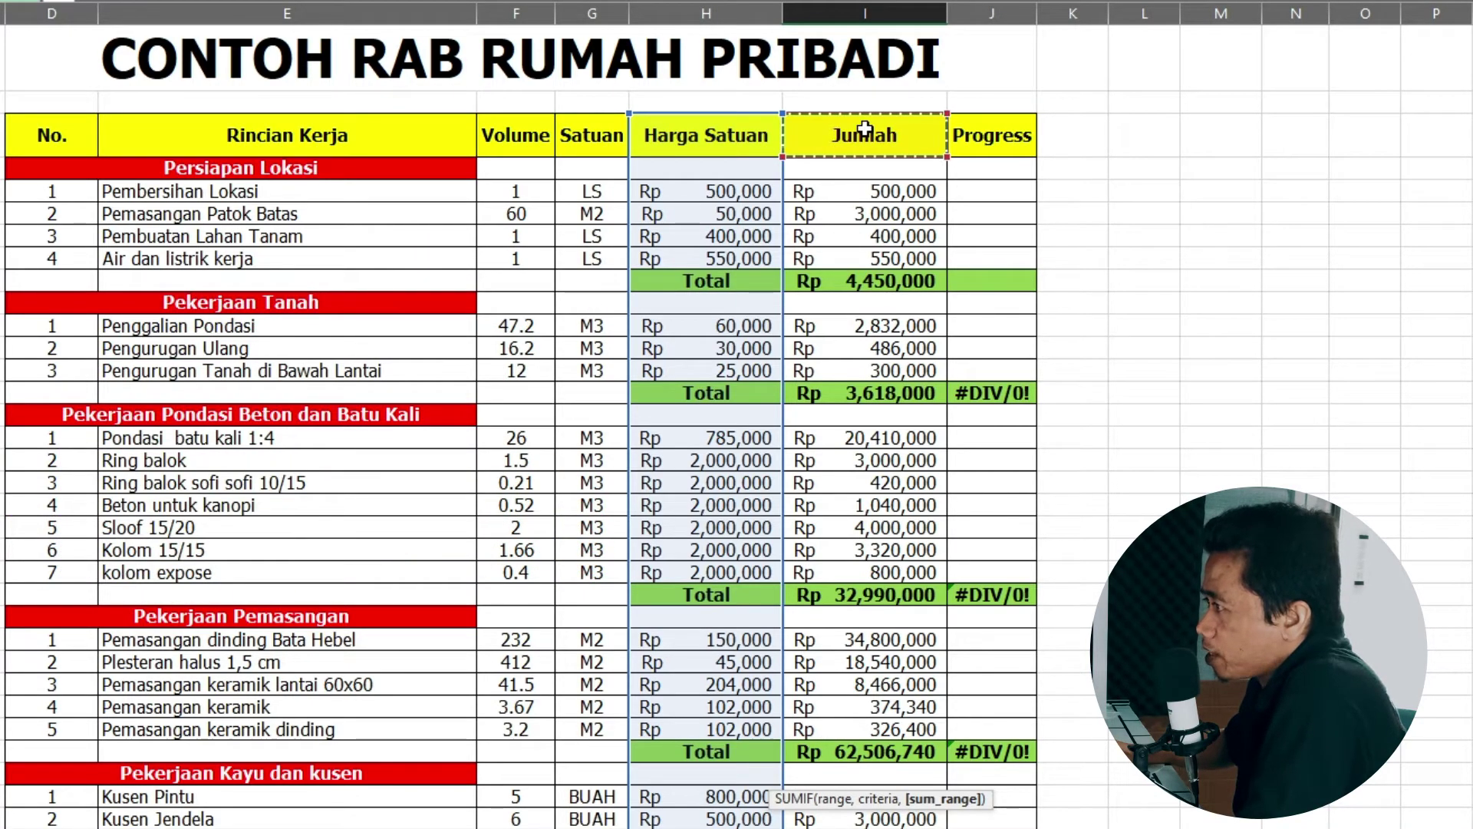
mouse_move(854, 438)
mouse_down()
mouse_move(822, 748)
mouse_move(843, 691)
mouse_up()
text())
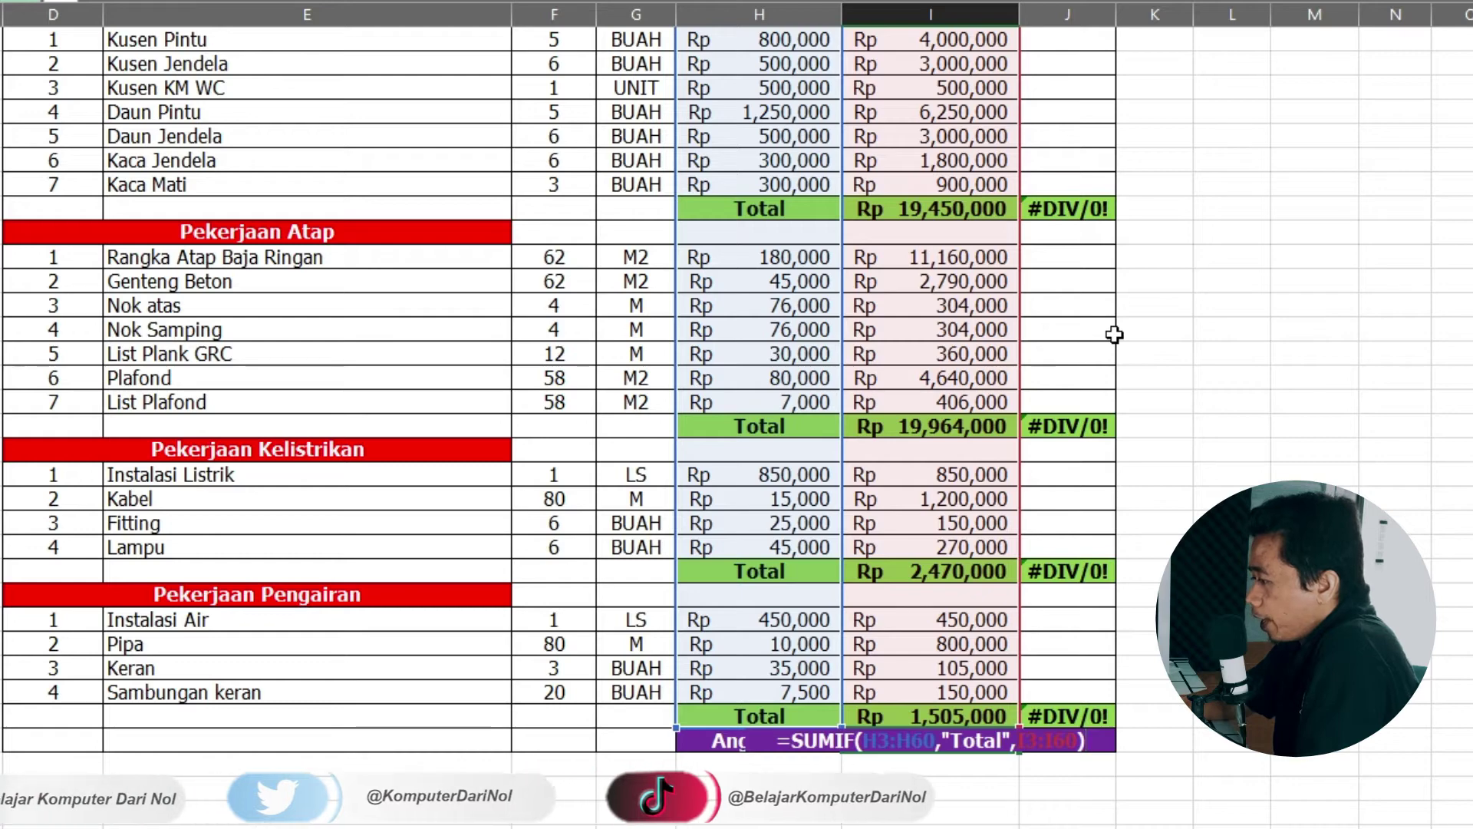
key(Return)
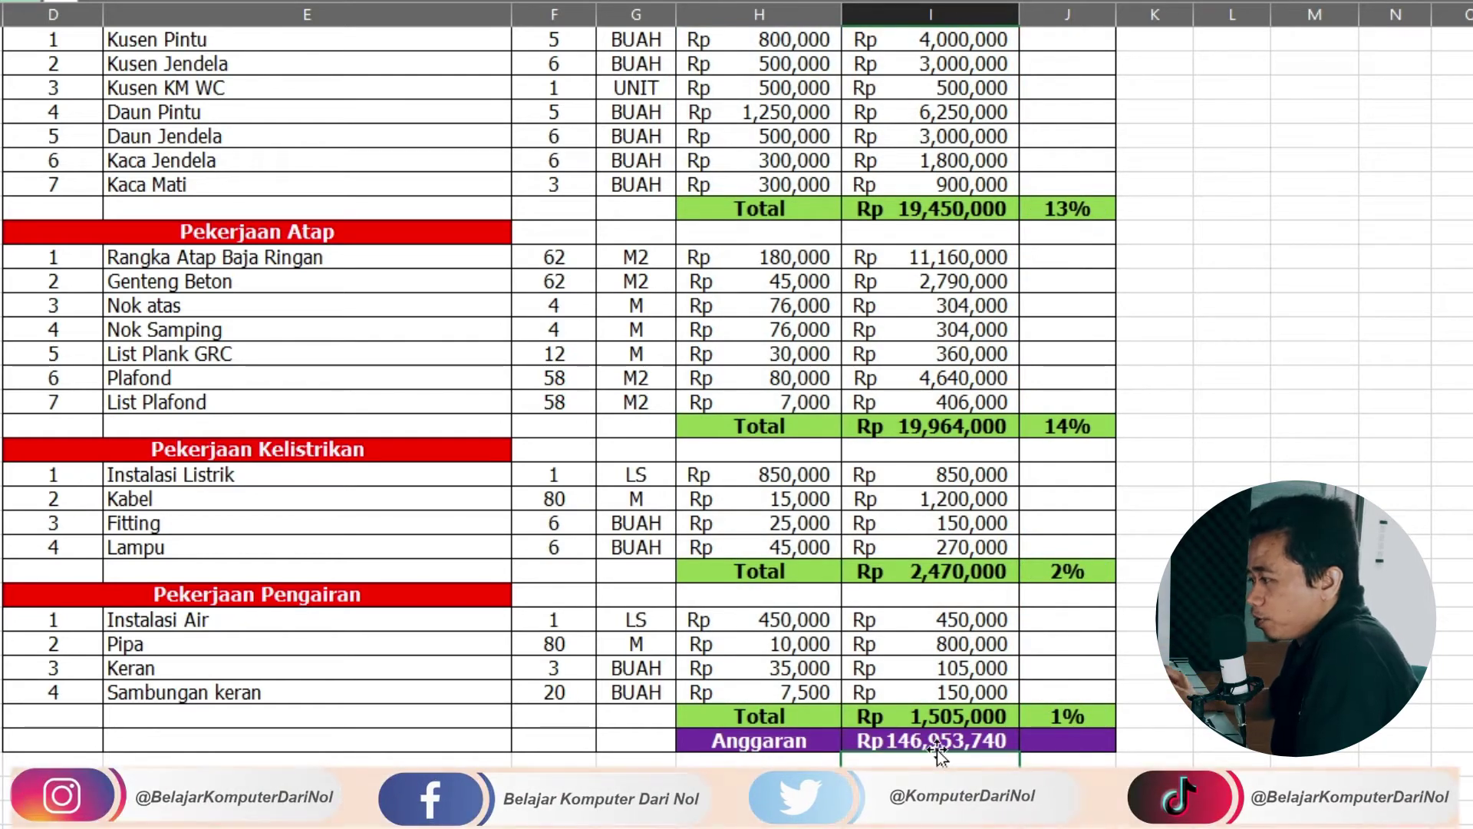
click(937, 743)
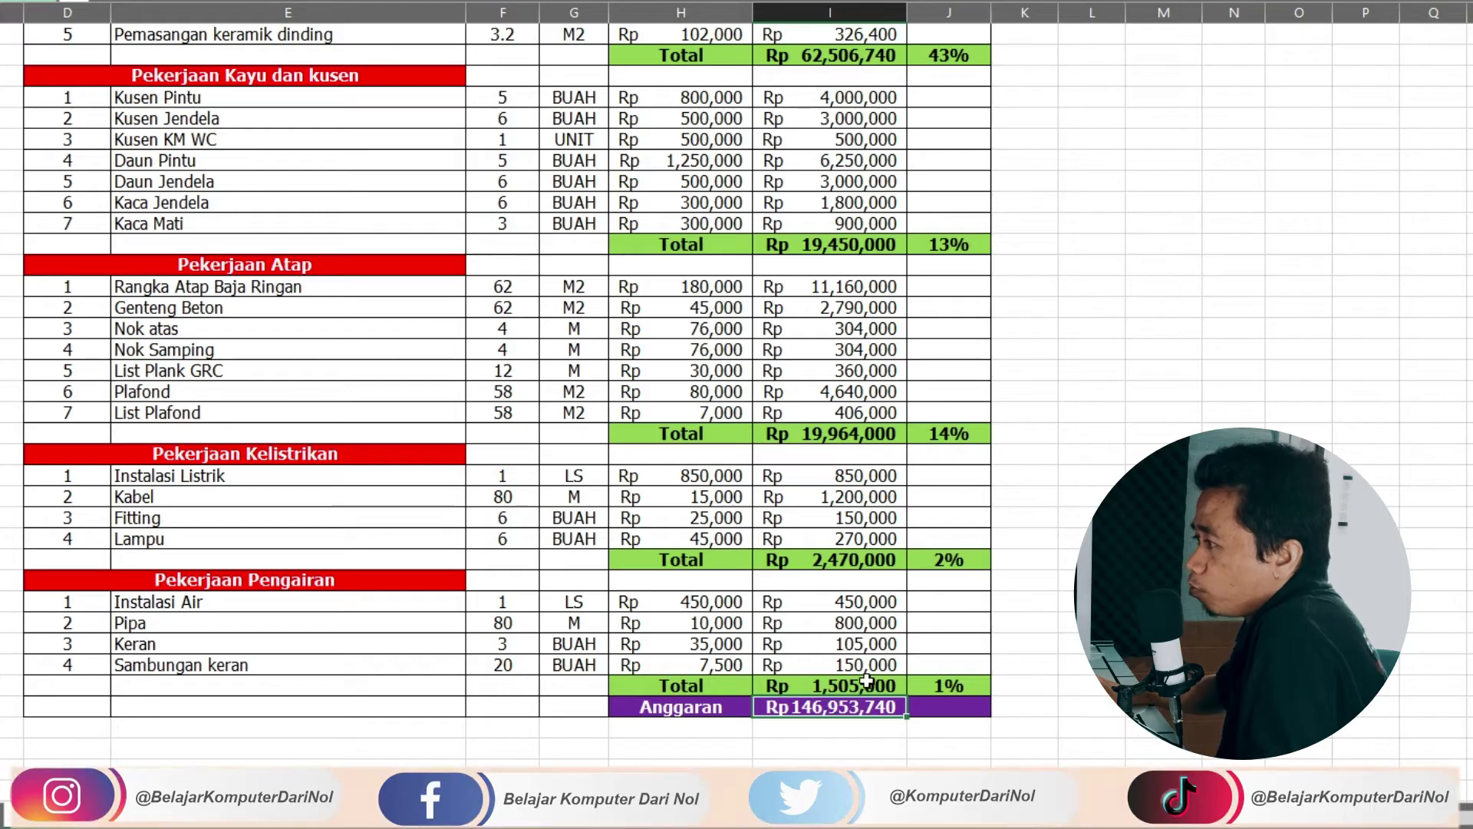
Name the Anggaran total cell RENCANA through the Name Box.
scroll(921, 629, up, 10)
scroll(957, 208, down, 5)
scroll(956, 208, down, 4)
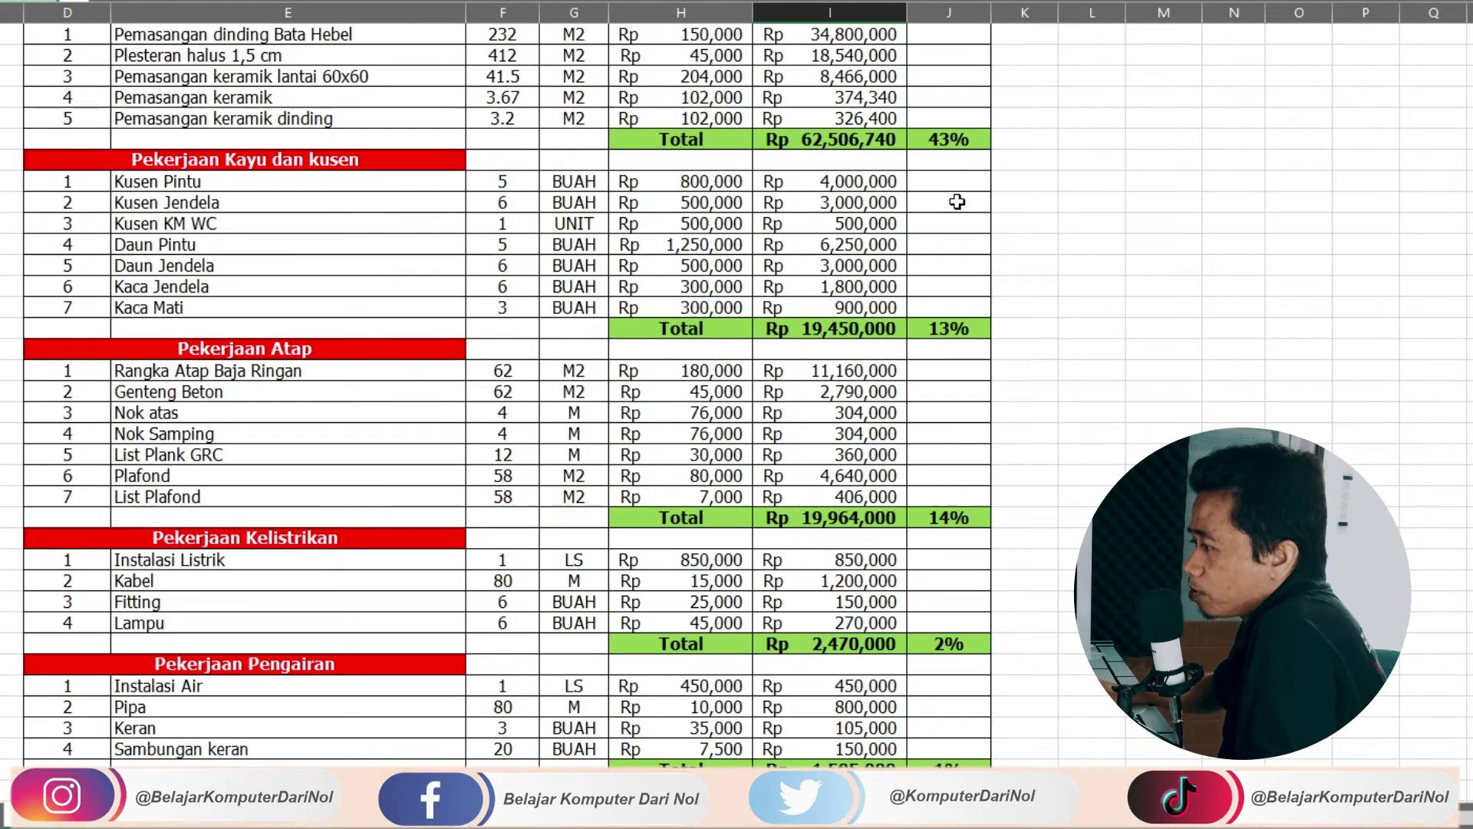
scroll(956, 203, down, 1)
scroll(957, 202, down, 3)
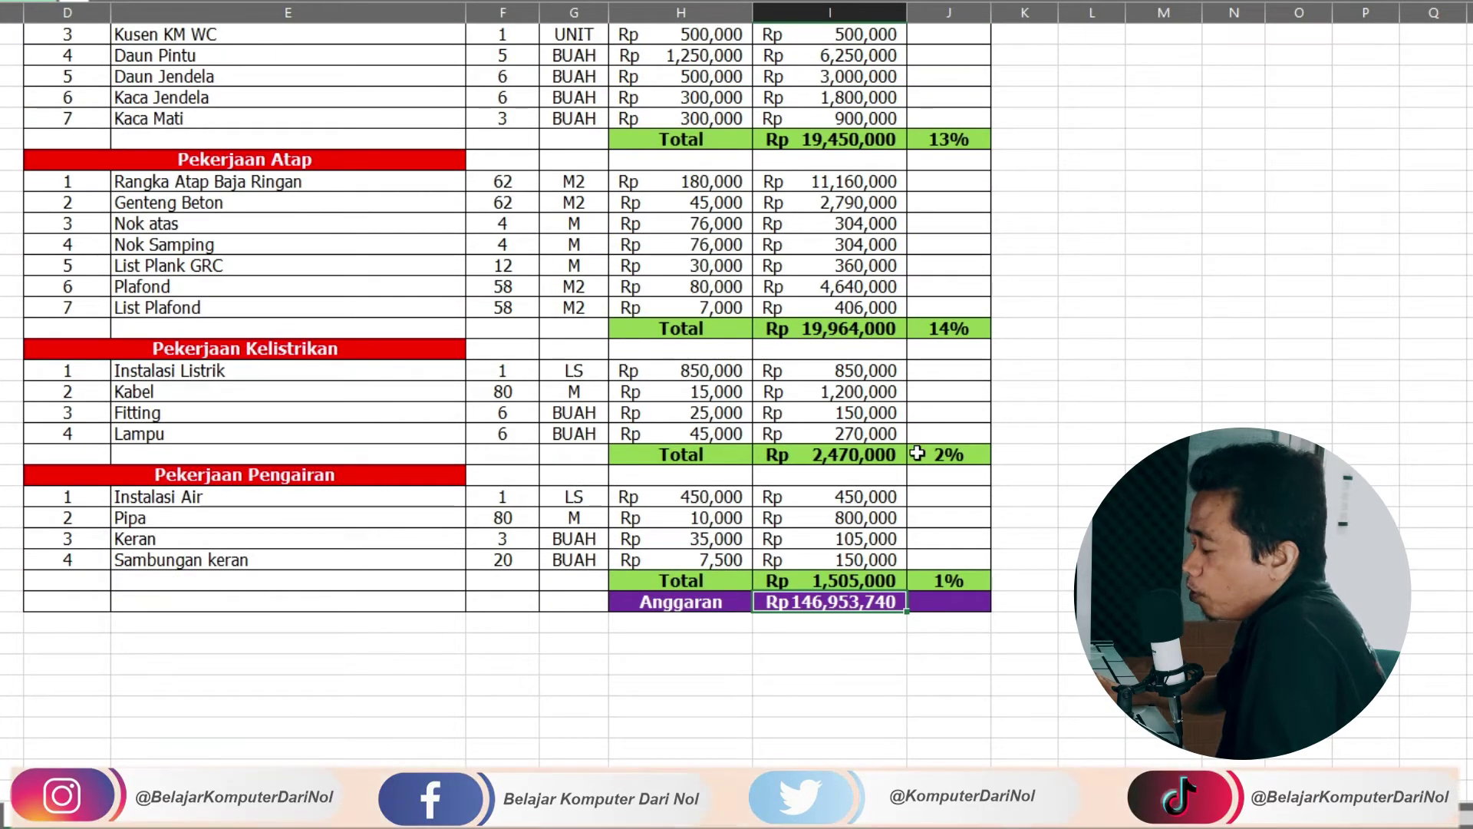
scroll(865, 585, up, 2)
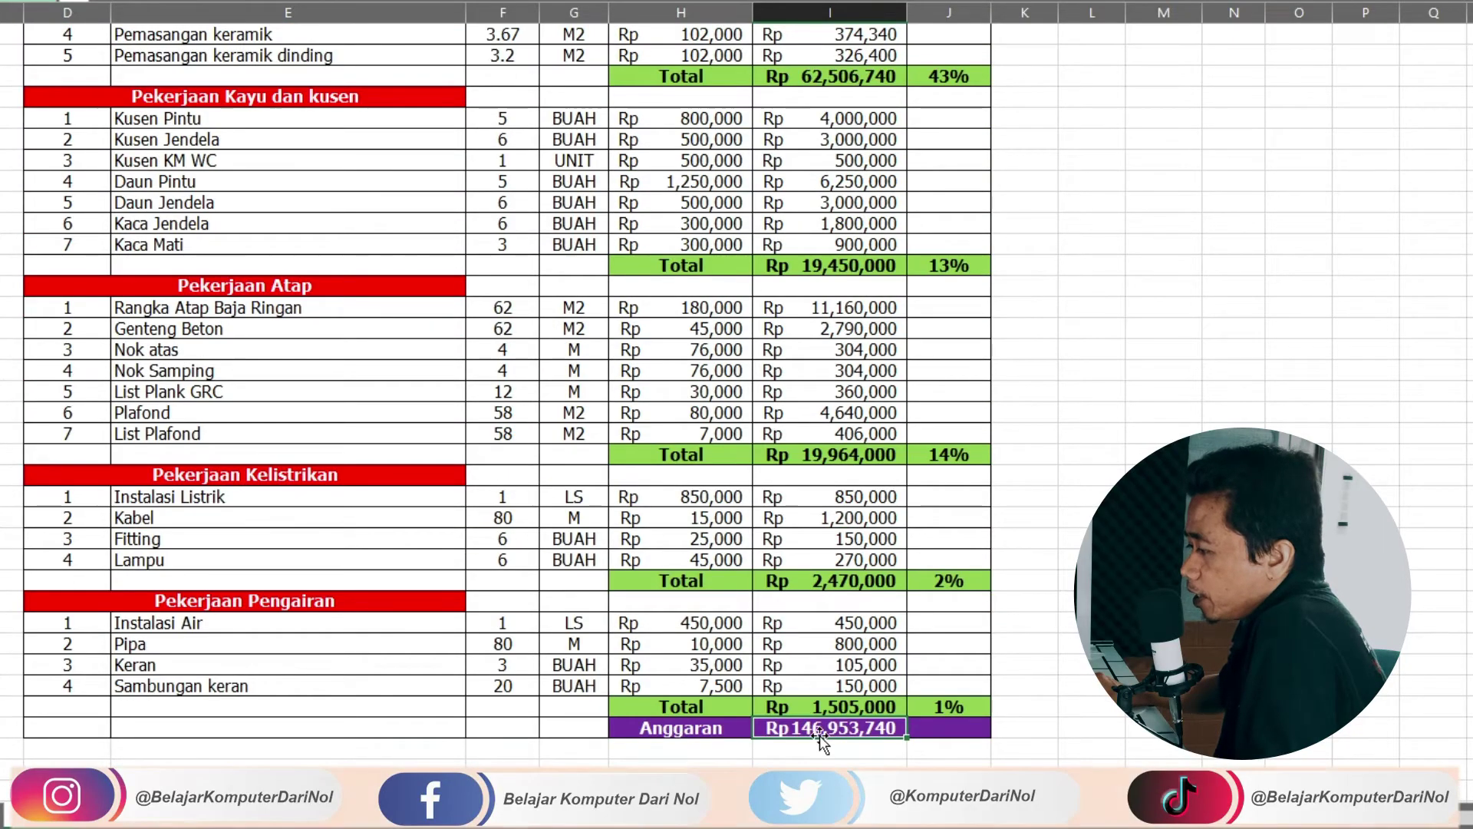
scroll(820, 739, down, 2)
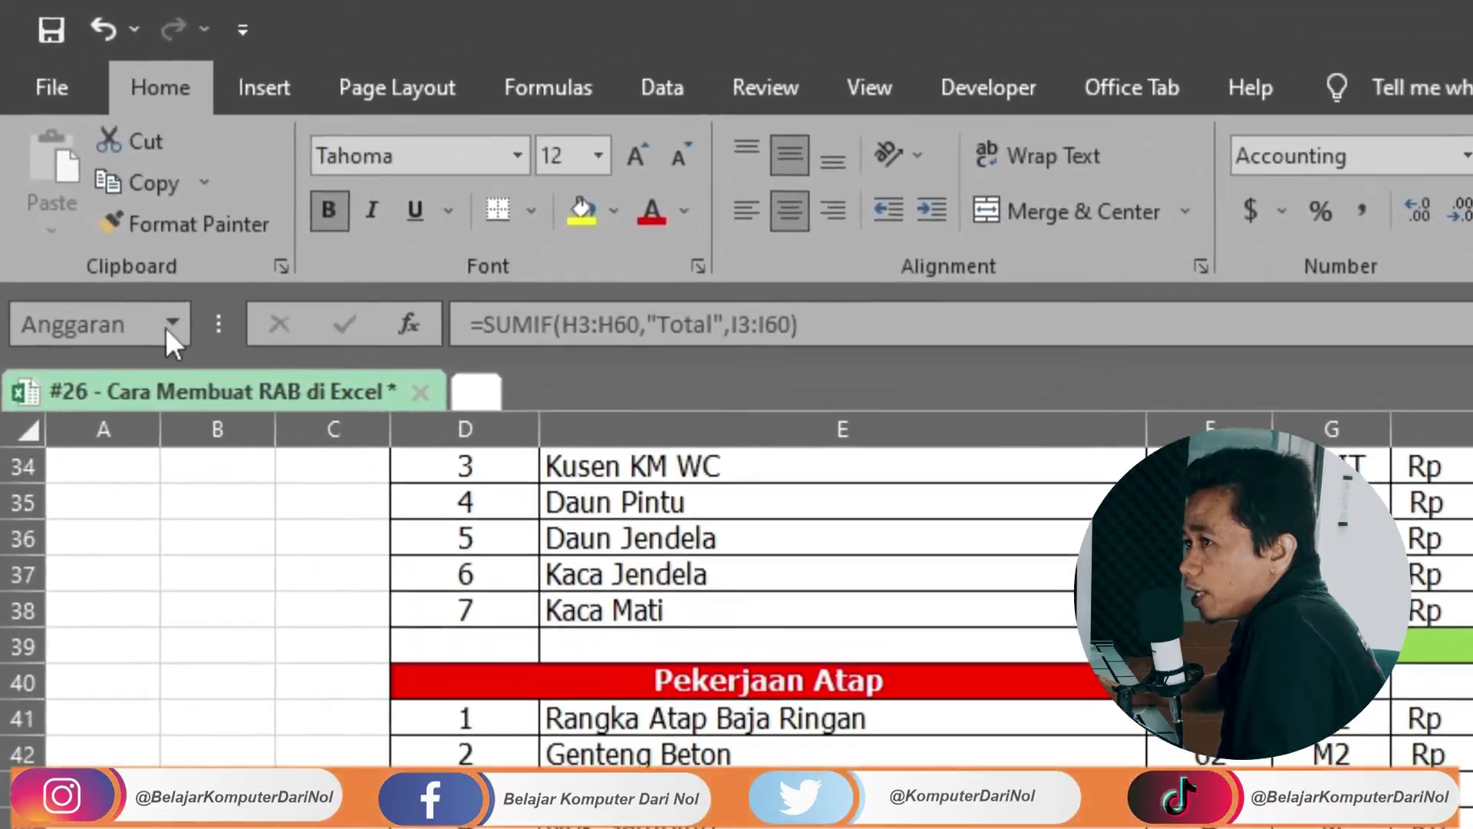
click(131, 244)
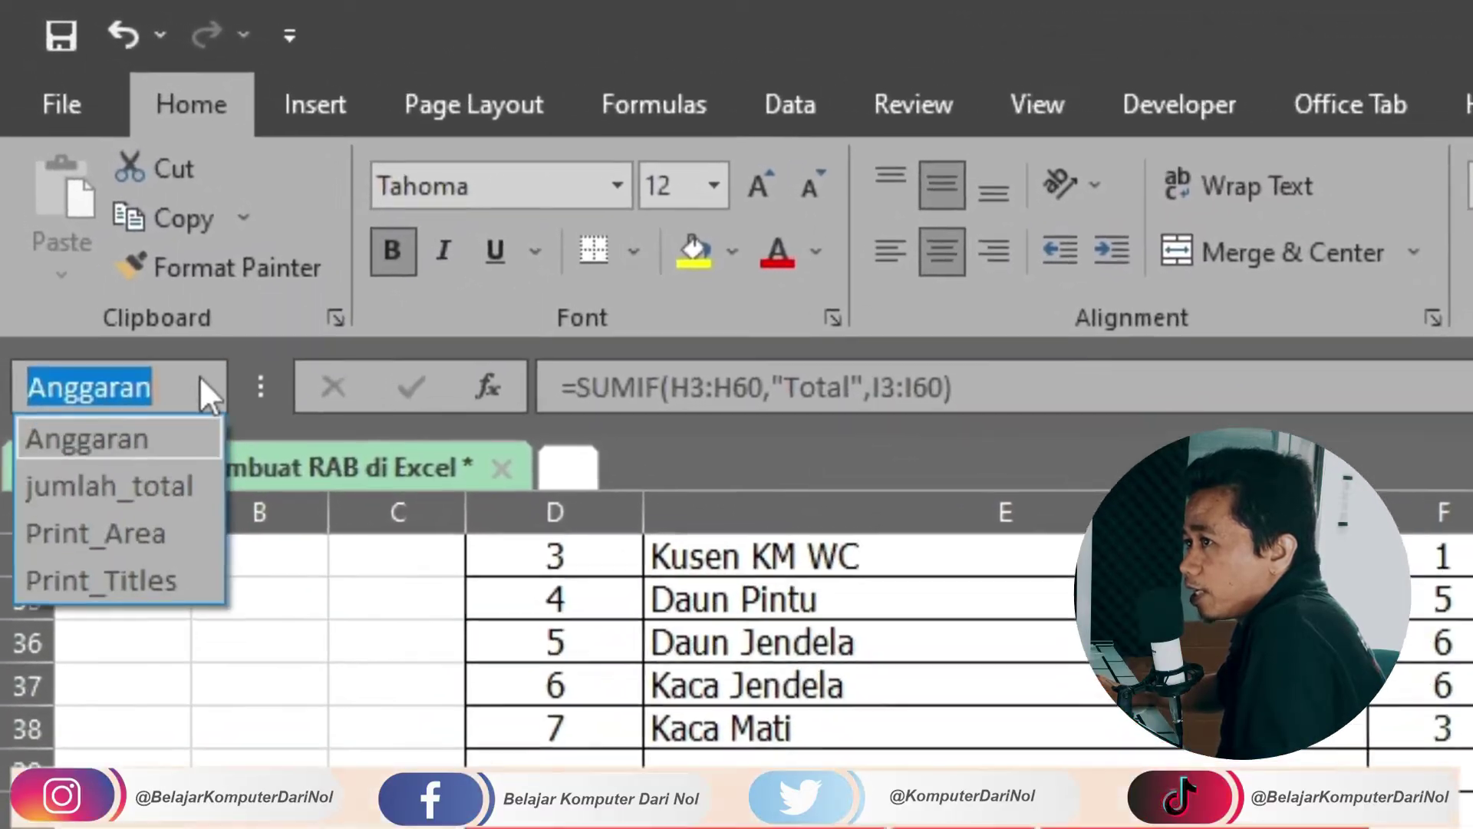
click(194, 413)
click(192, 414)
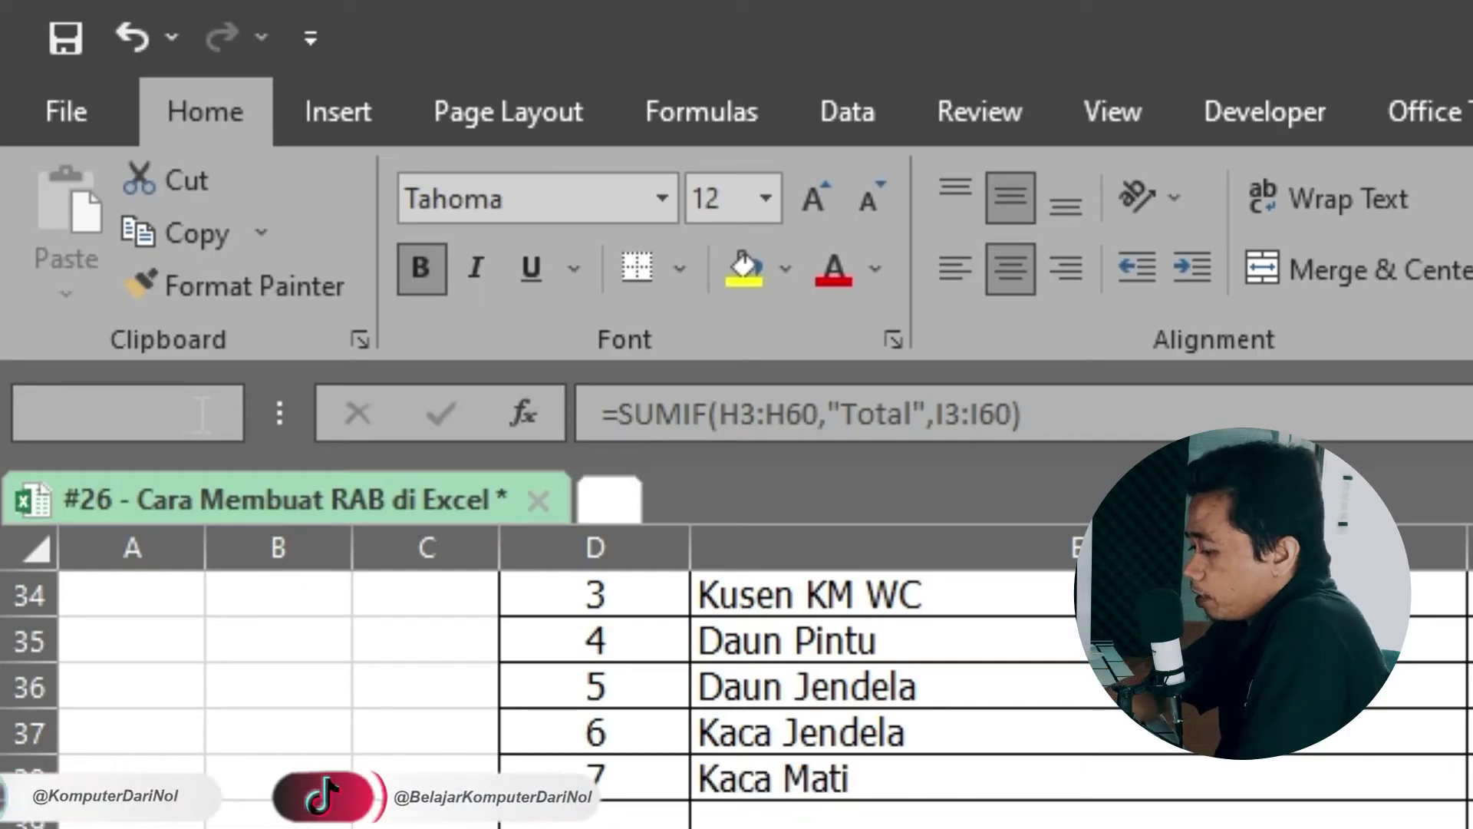
text(RE)
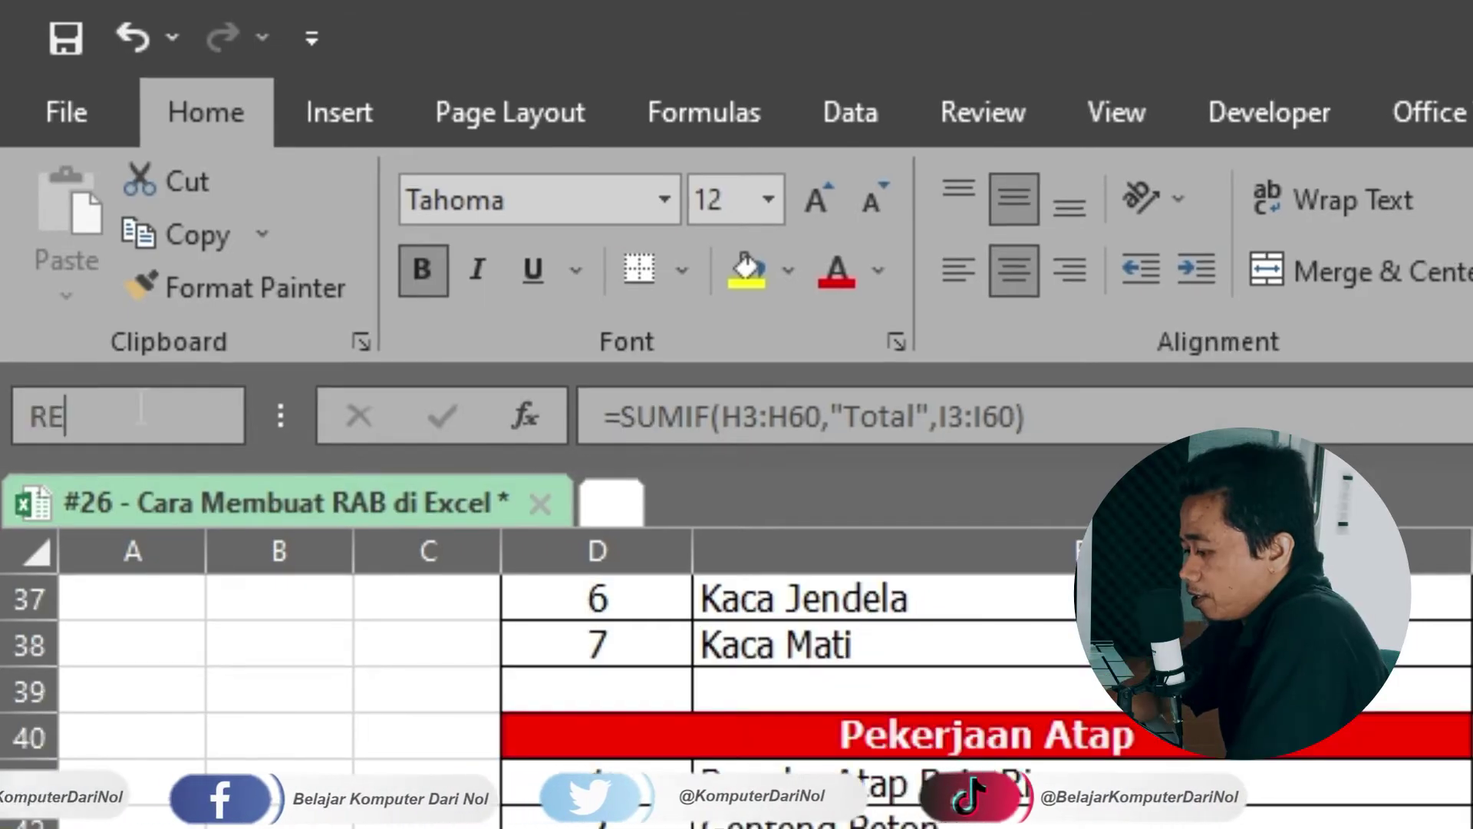
text(NCANA)
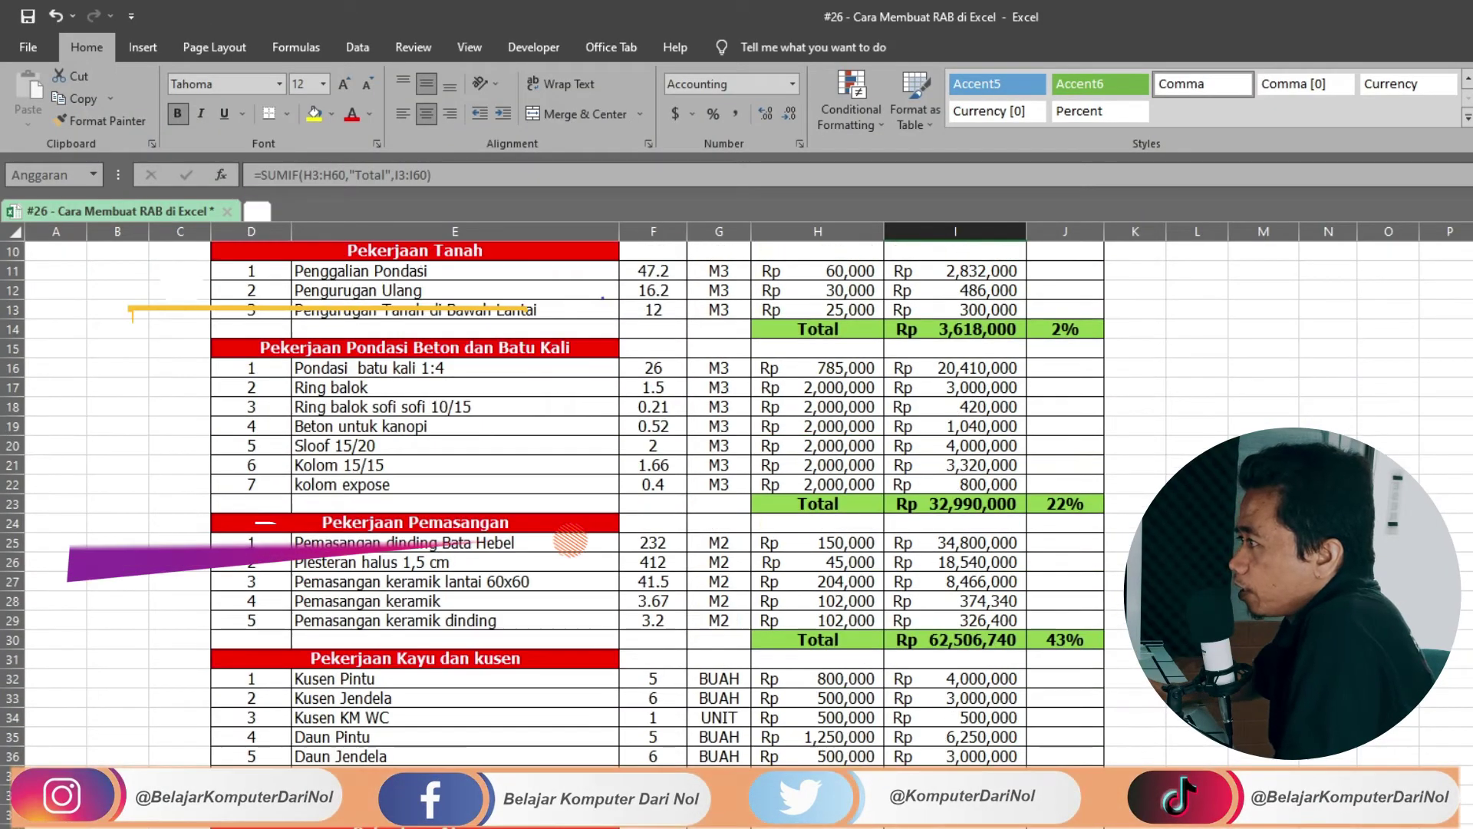
click(1059, 460)
text(=)
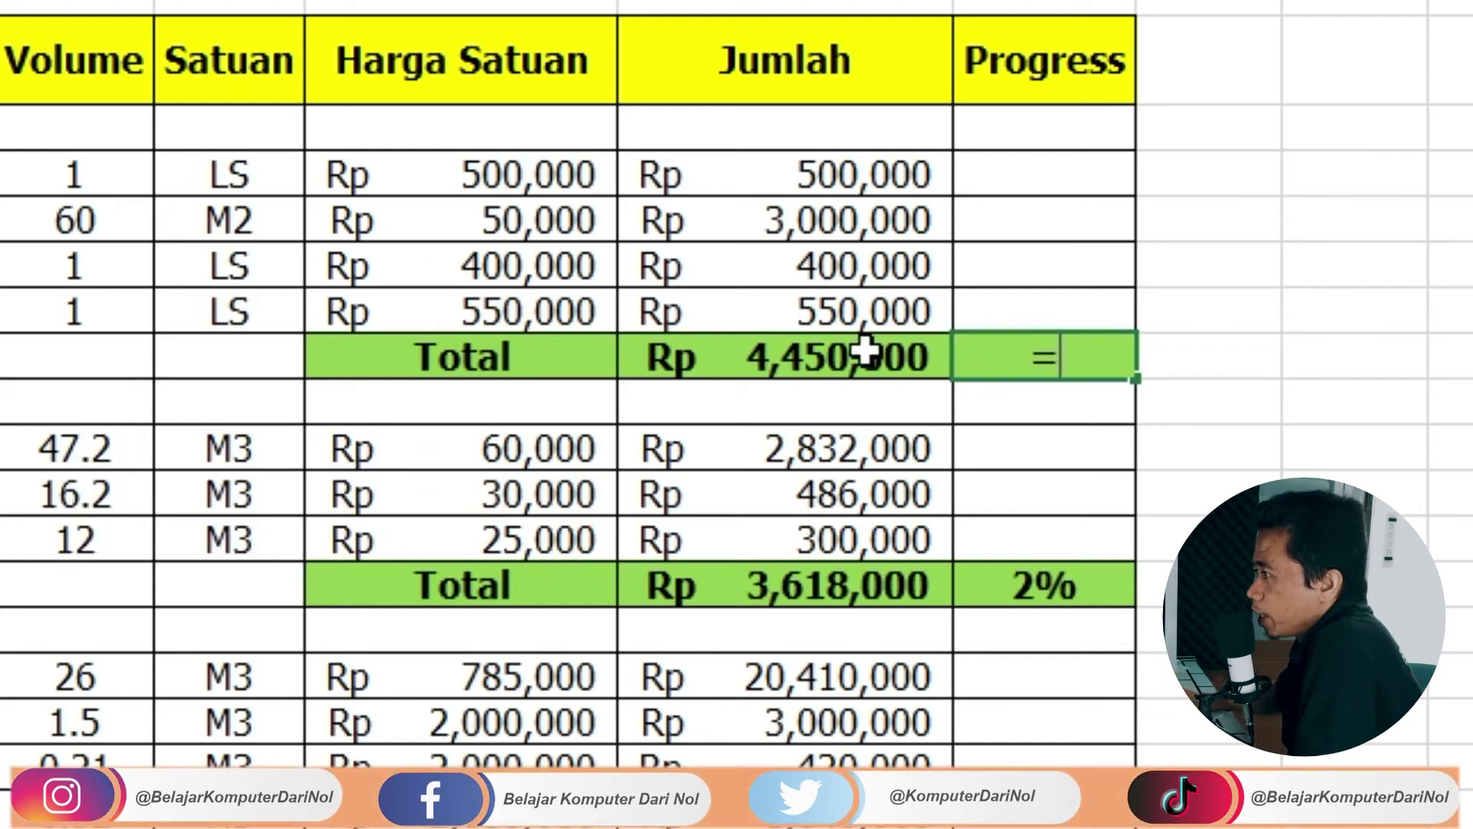
Enter =I9/RENCANA in J9, giving 3% for Persiapan Lokasi.
click(720, 358)
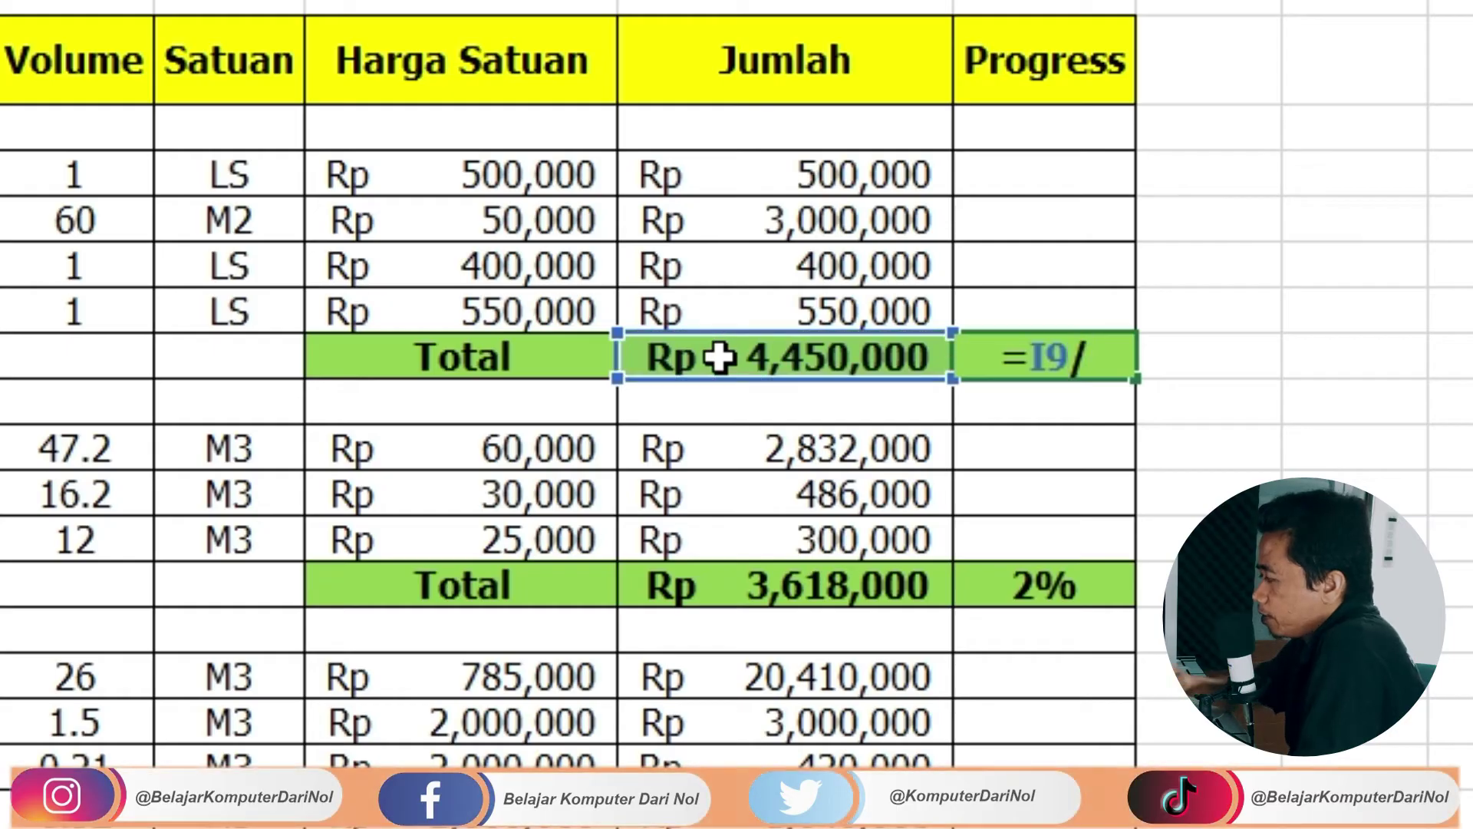
text(RENCANA)
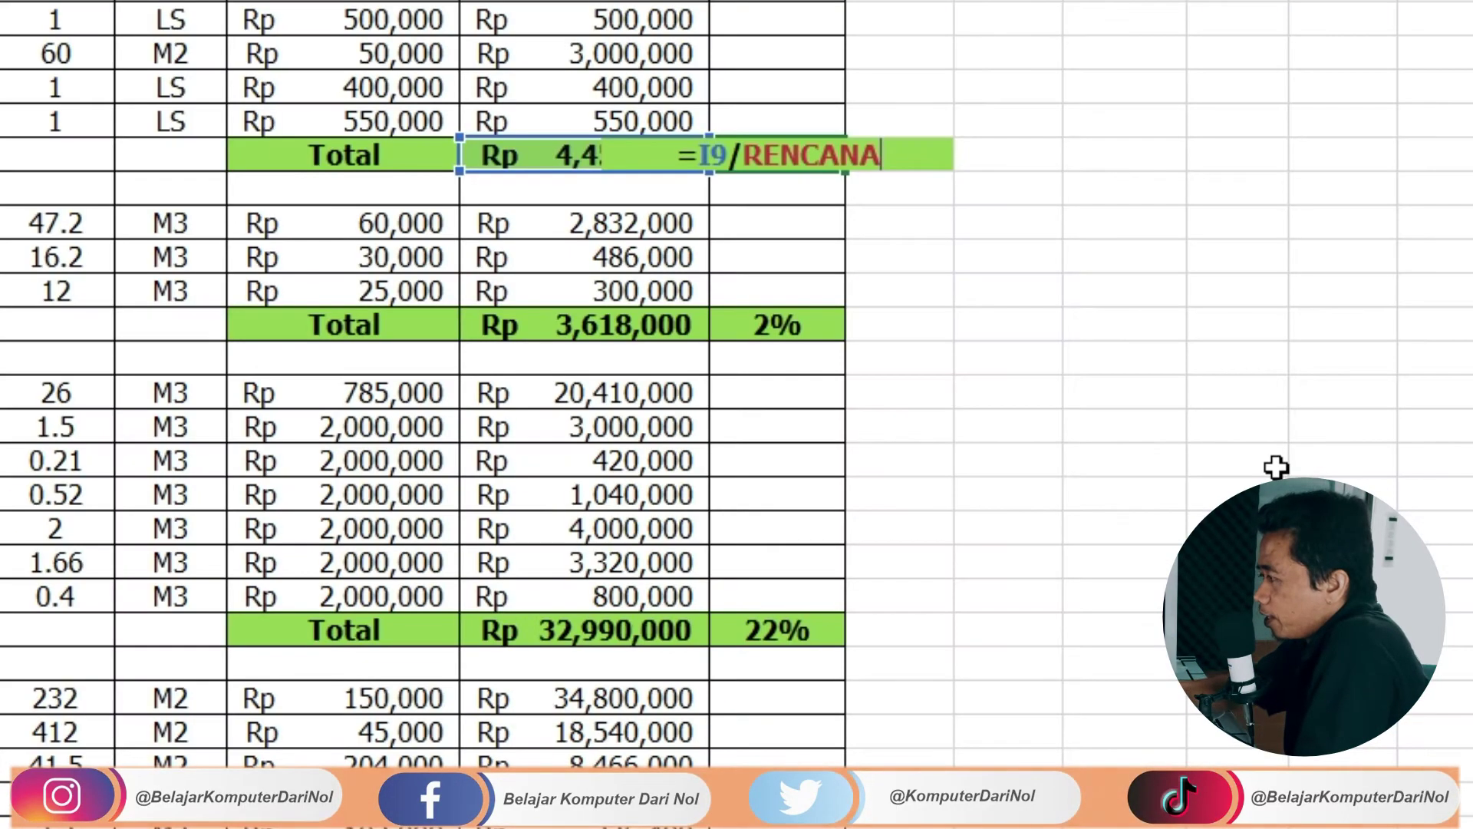
key(Return)
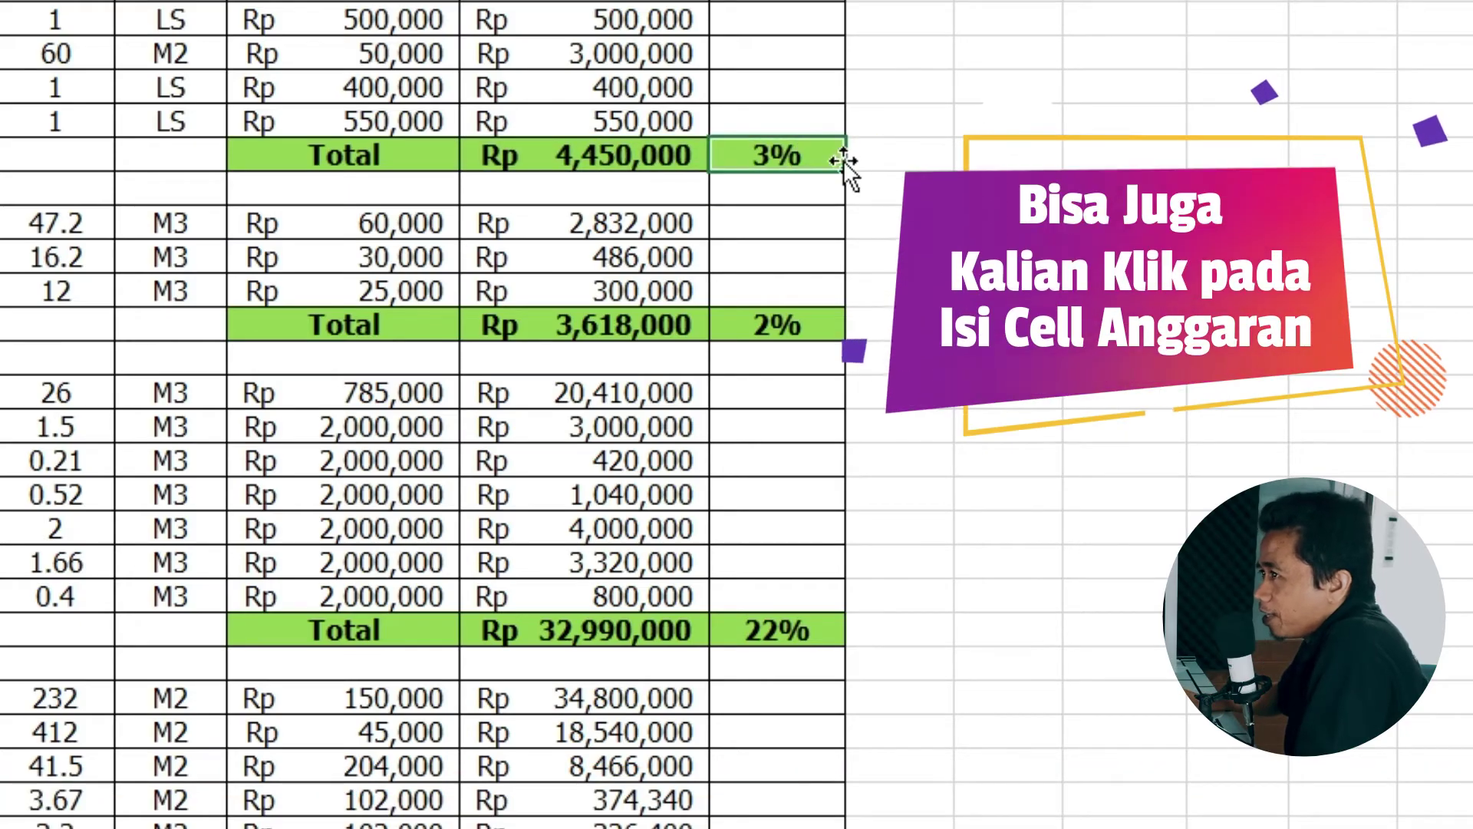
scroll(848, 307, down, 7)
scroll(849, 460, down, 4)
Enter =Anggaran/RENCANA in the Anggaran row's Progress cell, showing 100%.
click(592, 802)
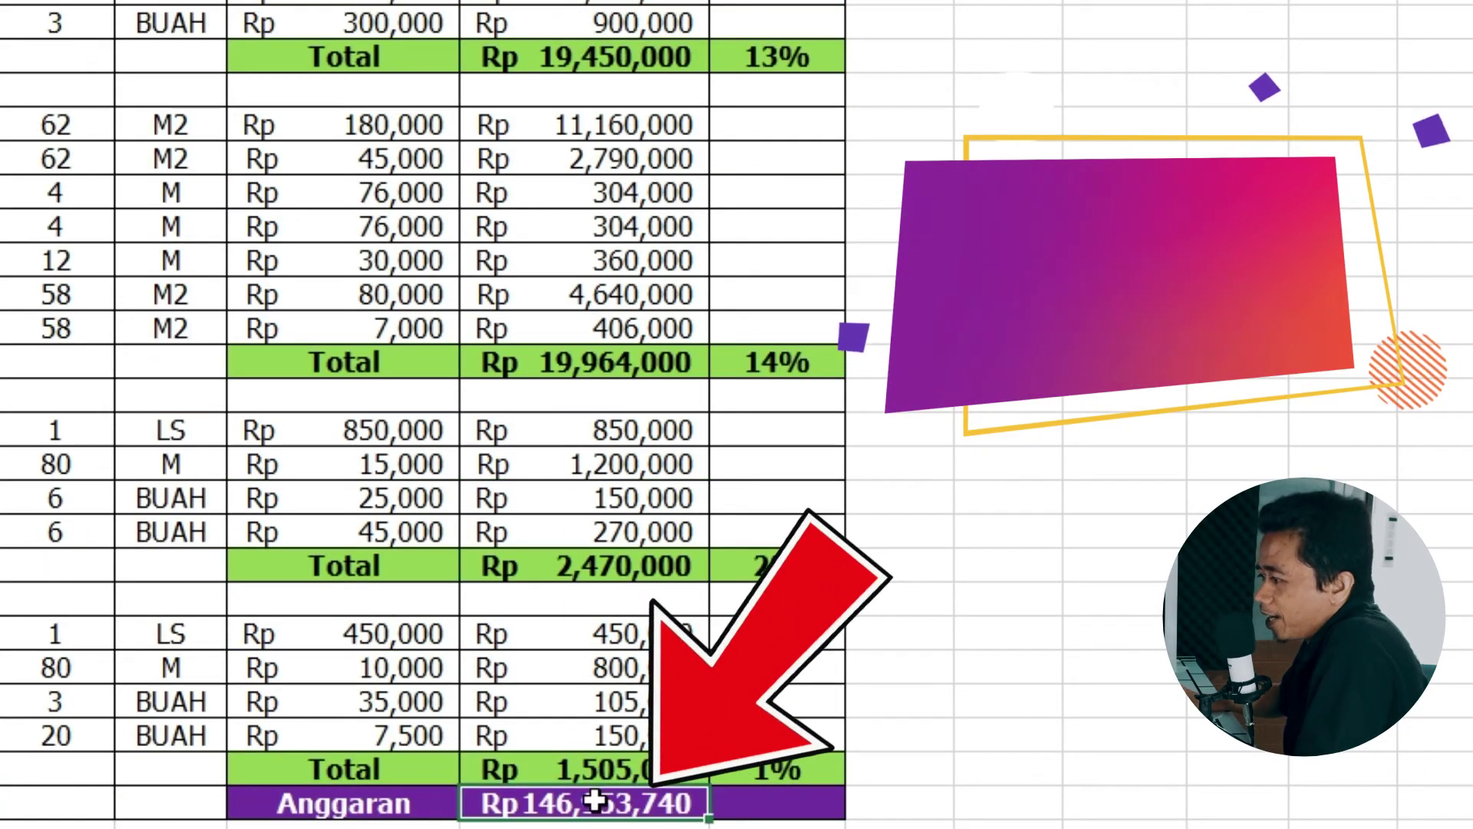
scroll(749, 783, up, 6)
scroll(749, 782, up, 5)
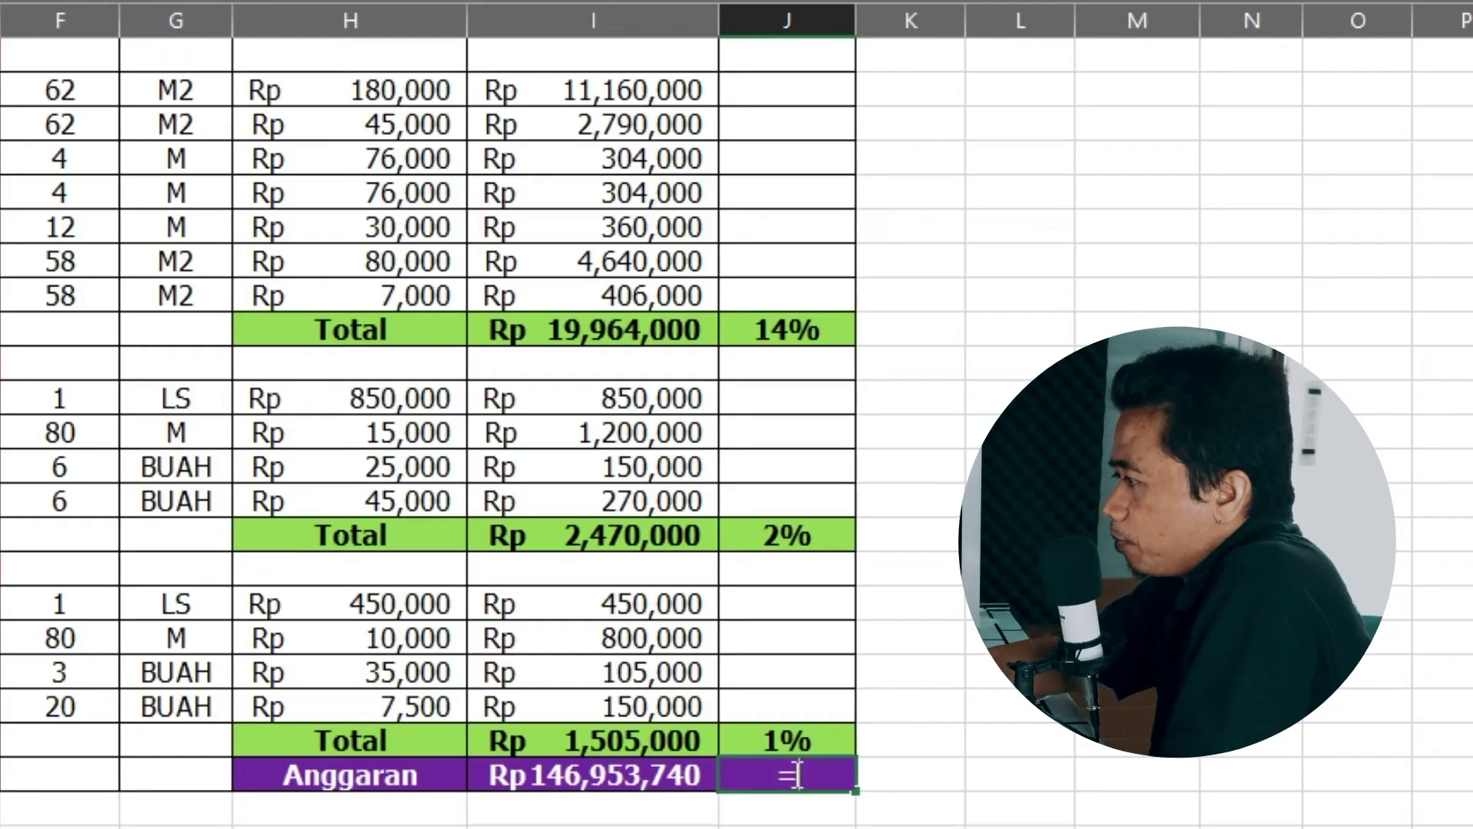
click(566, 783)
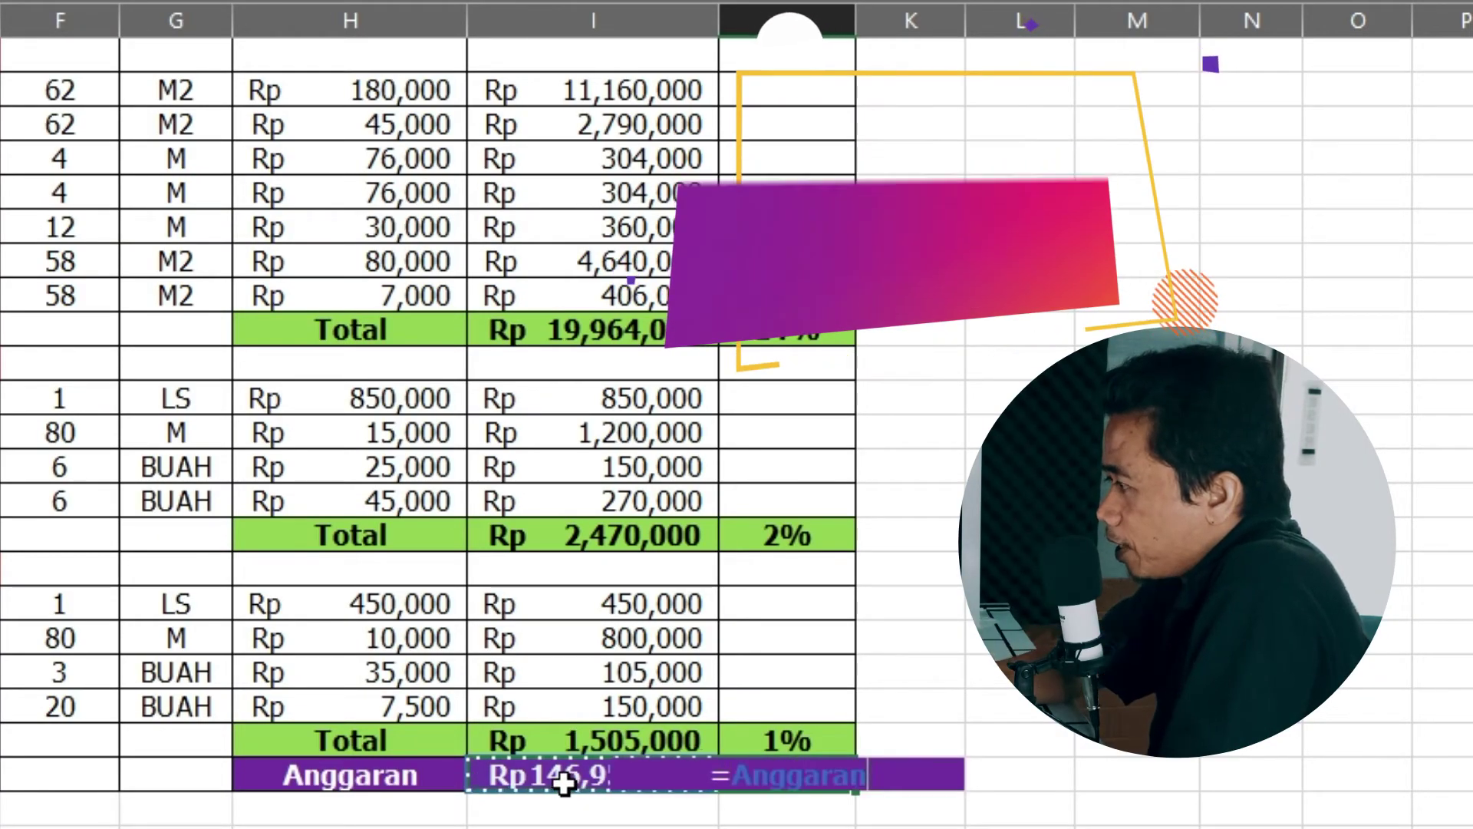
text(/R)
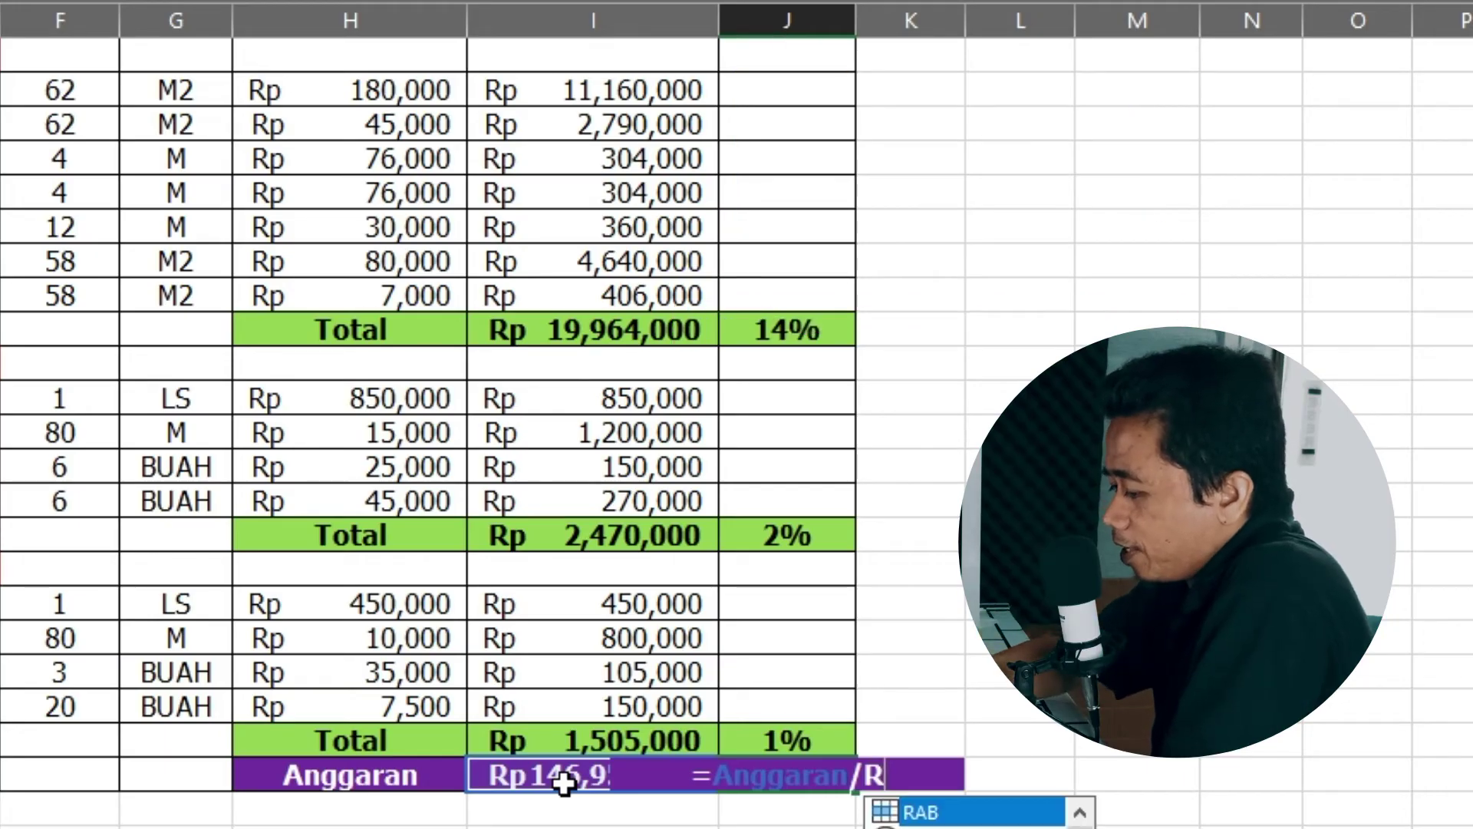
text(ENC)
key(Tab)
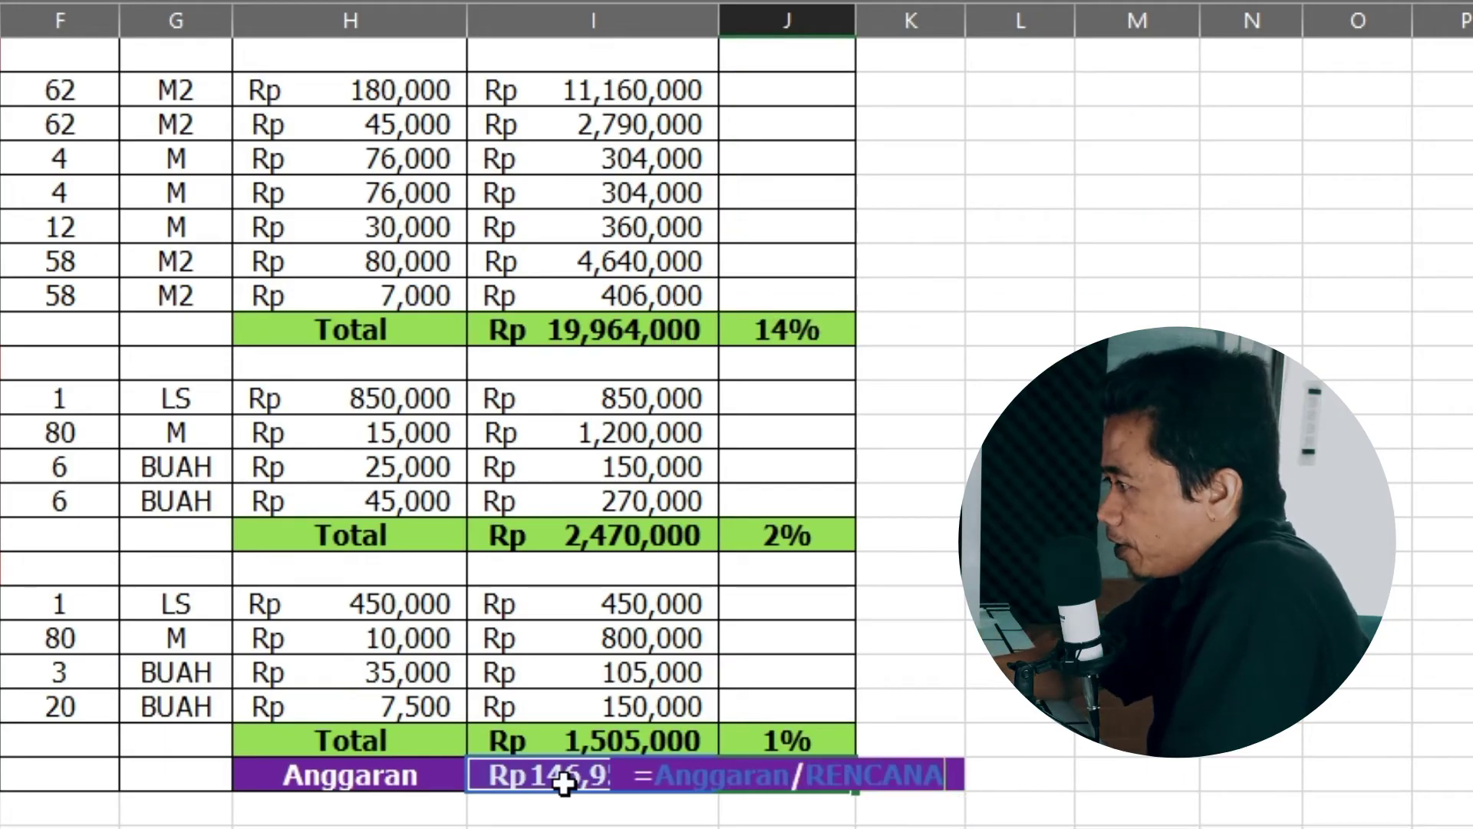
key(Return)
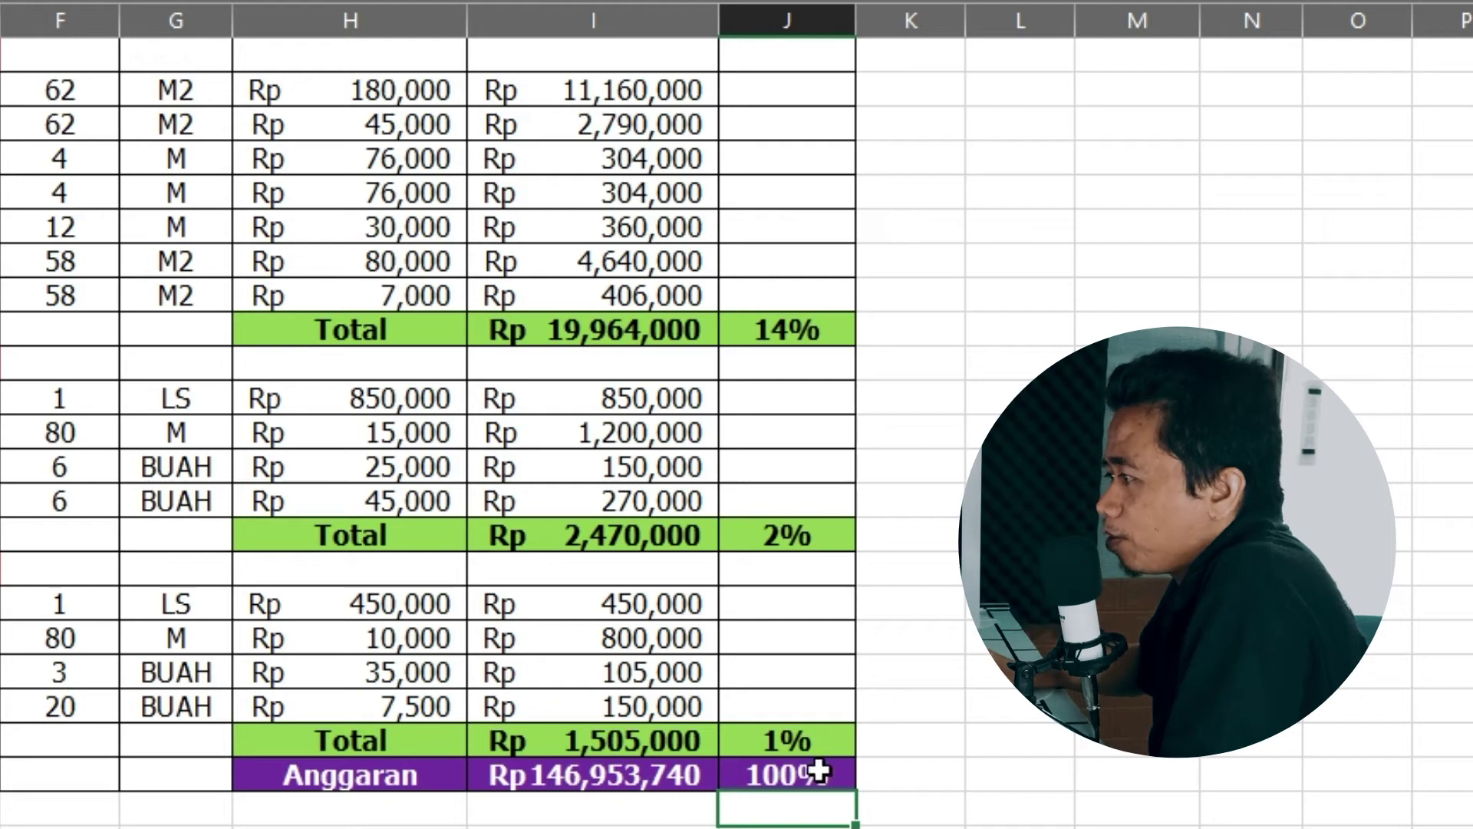
Review the section Progress percentages: 3%, 2%, 22%, 43%, 14%, 2%, 1%.
click(820, 771)
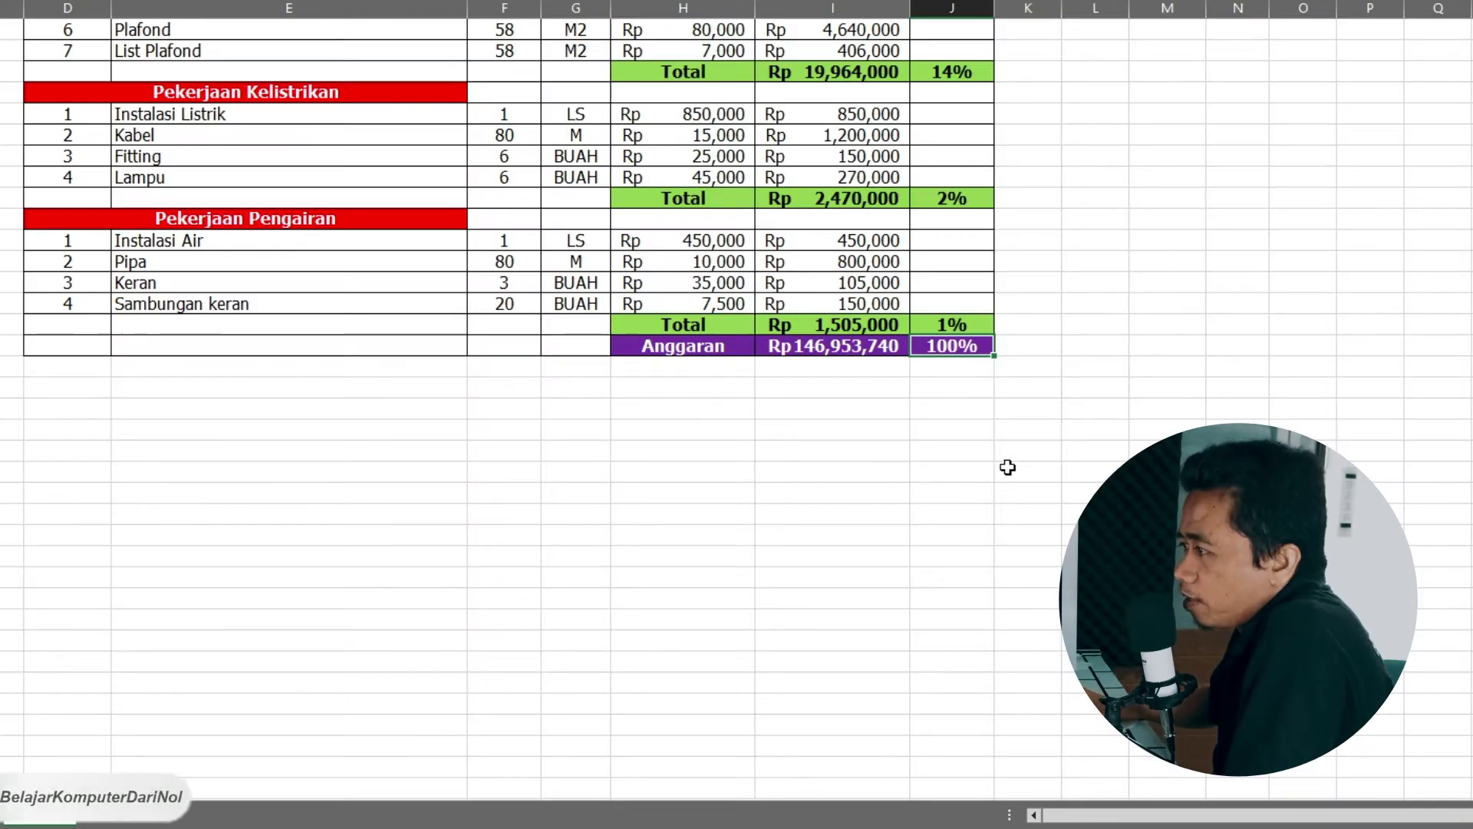
scroll(1005, 464, up, 3)
scroll(997, 460, up, 10)
scroll(986, 454, up, 5)
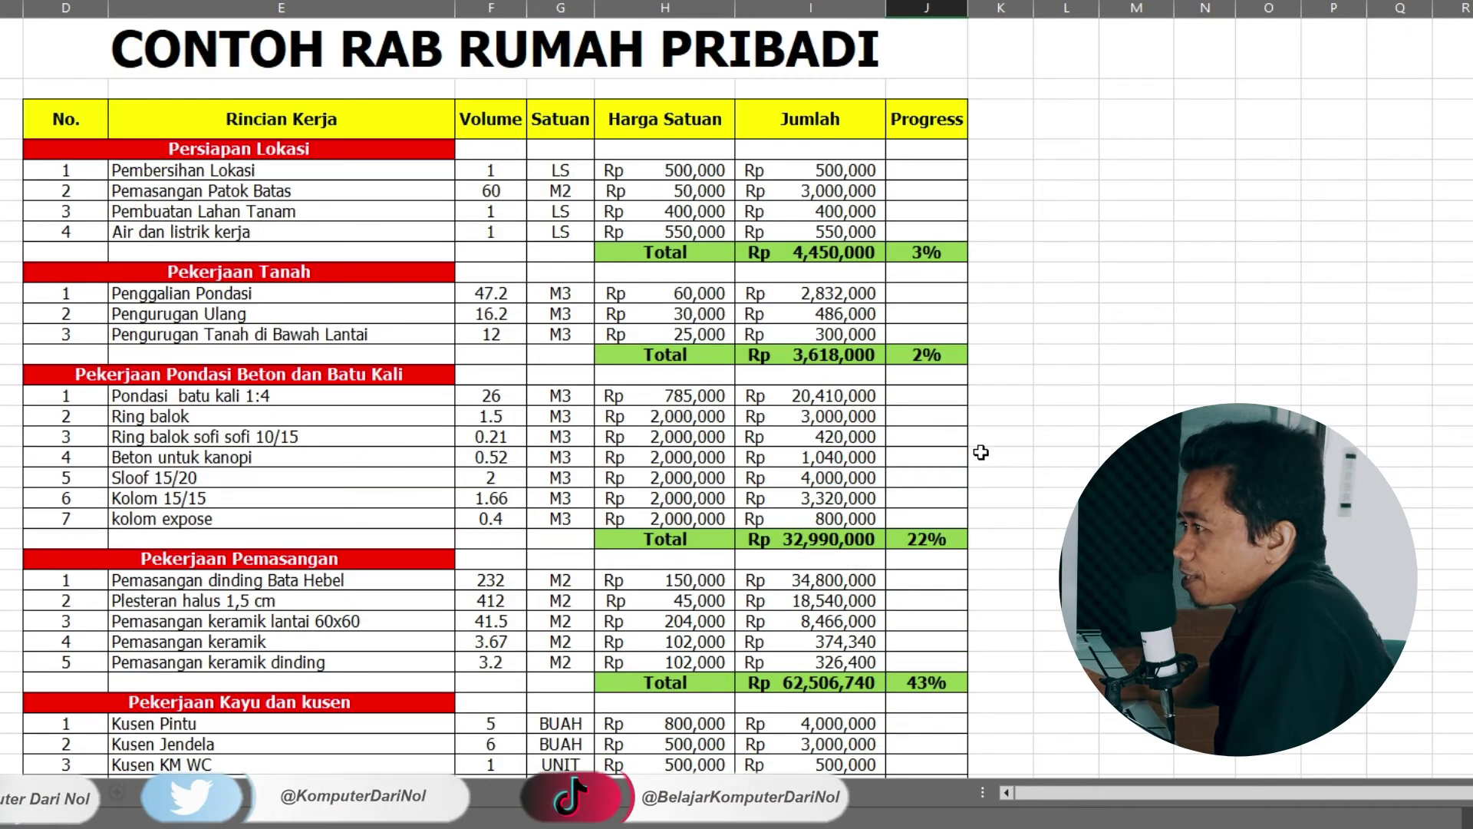
drag(930, 252, 942, 681)
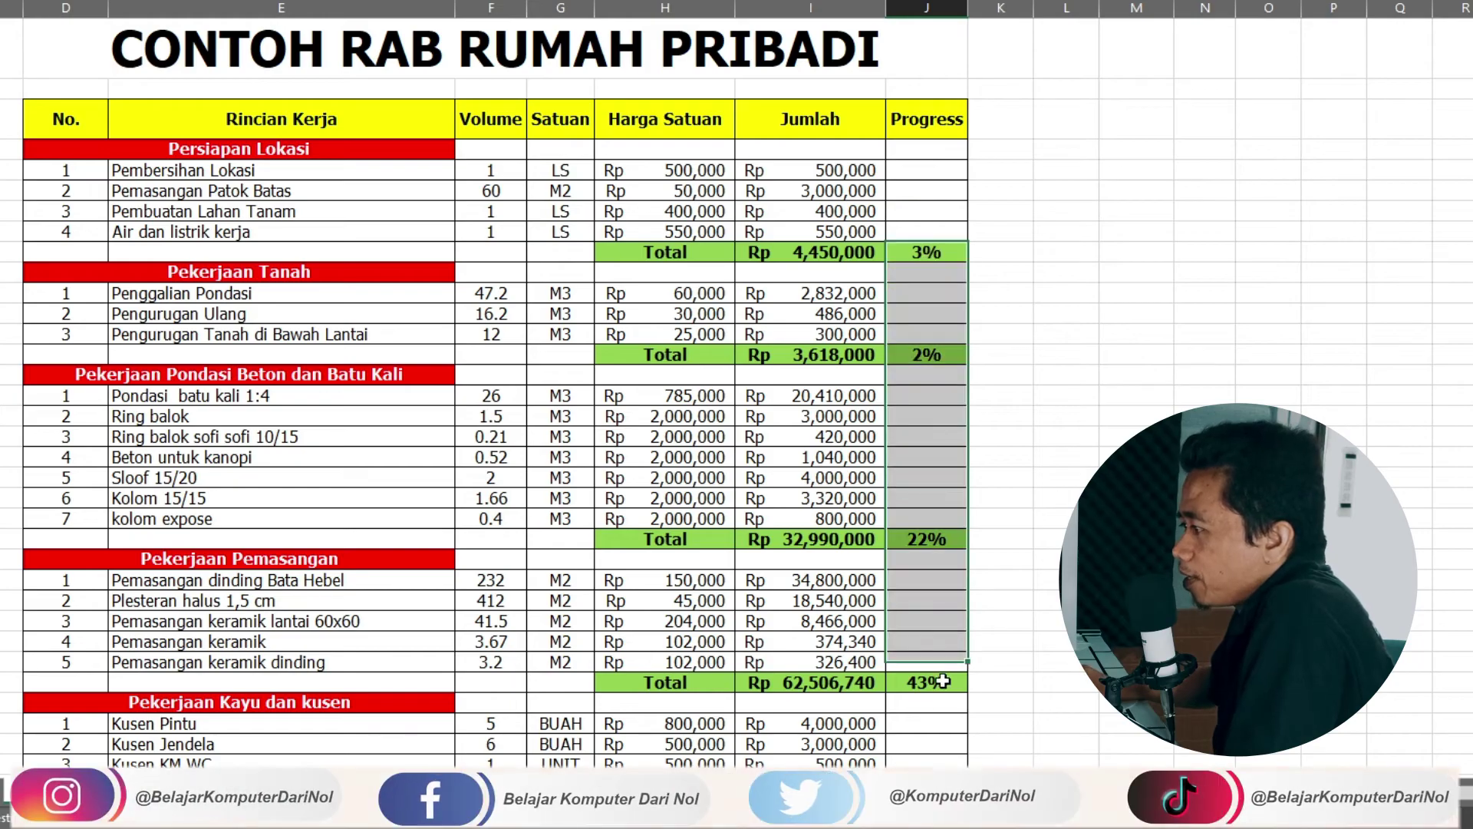
scroll(942, 682, down, 5)
scroll(942, 682, down, 2)
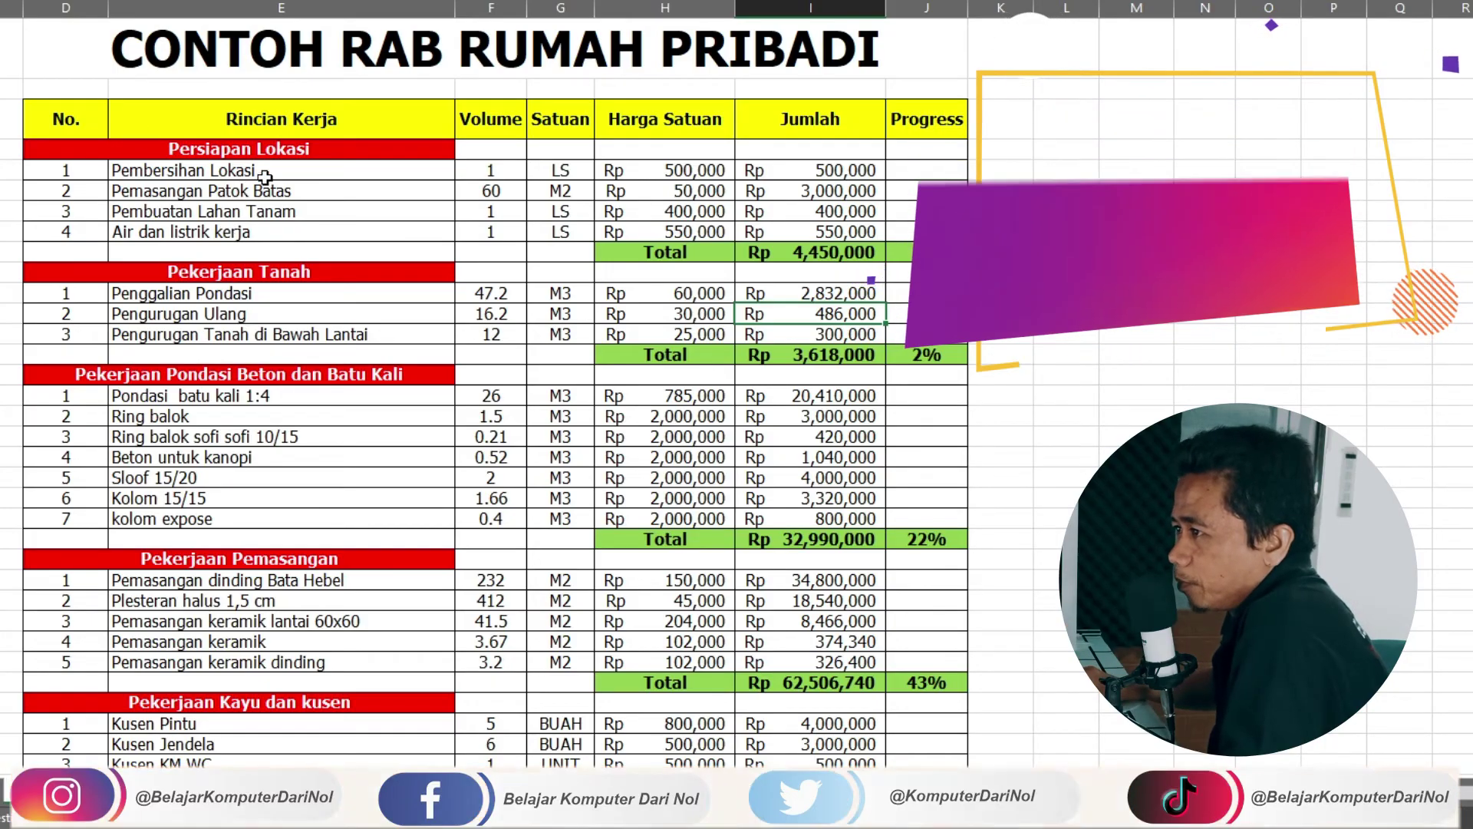
click(273, 150)
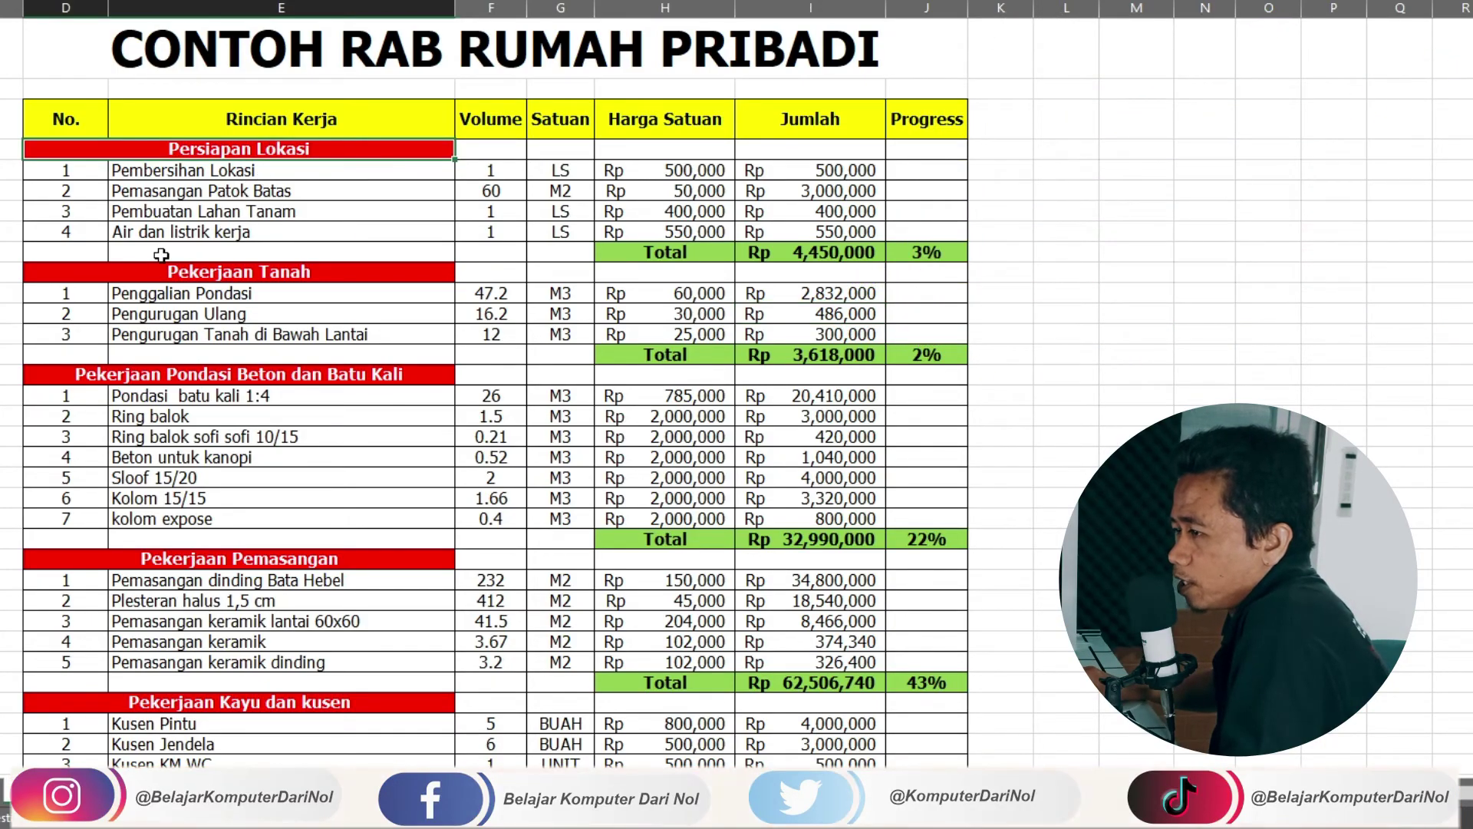
key(Down)
key(Down)
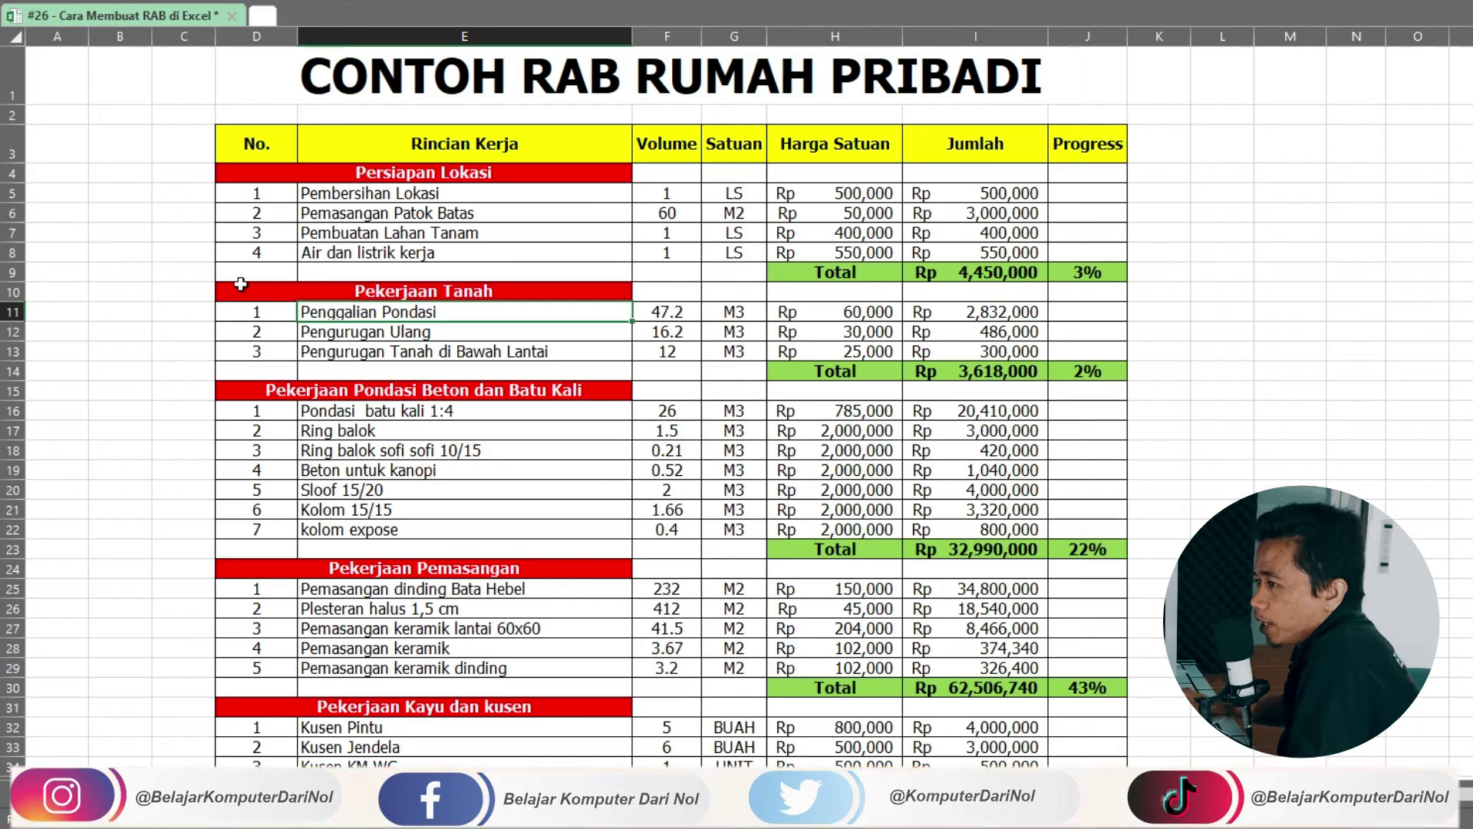
Insert a row above the Persiapan Lokasi Total for item 5 Pembersihan Lantai, 1 LS, Rp 250,000.
click(8, 273)
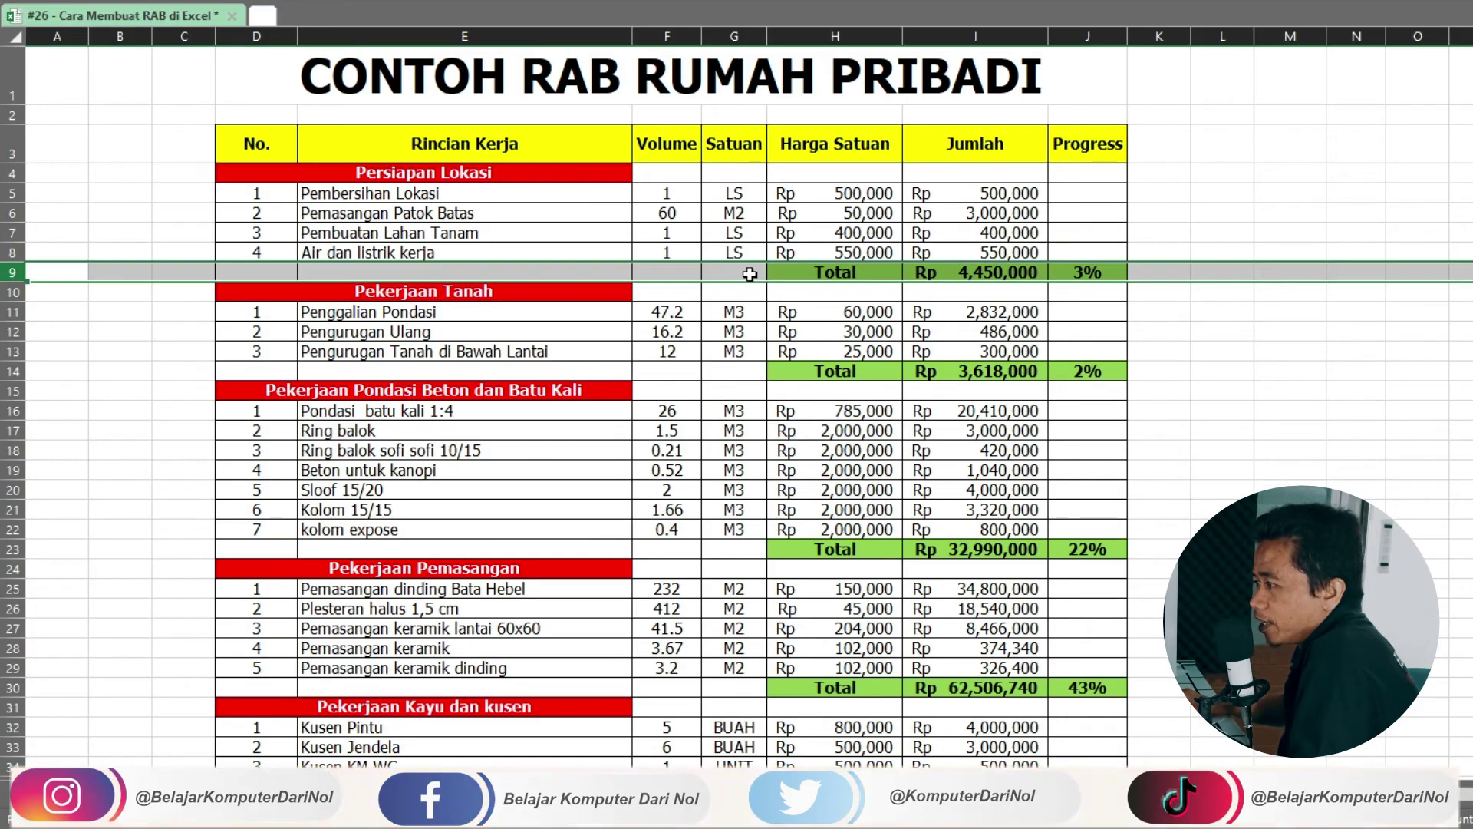
click(857, 275)
click(7, 272)
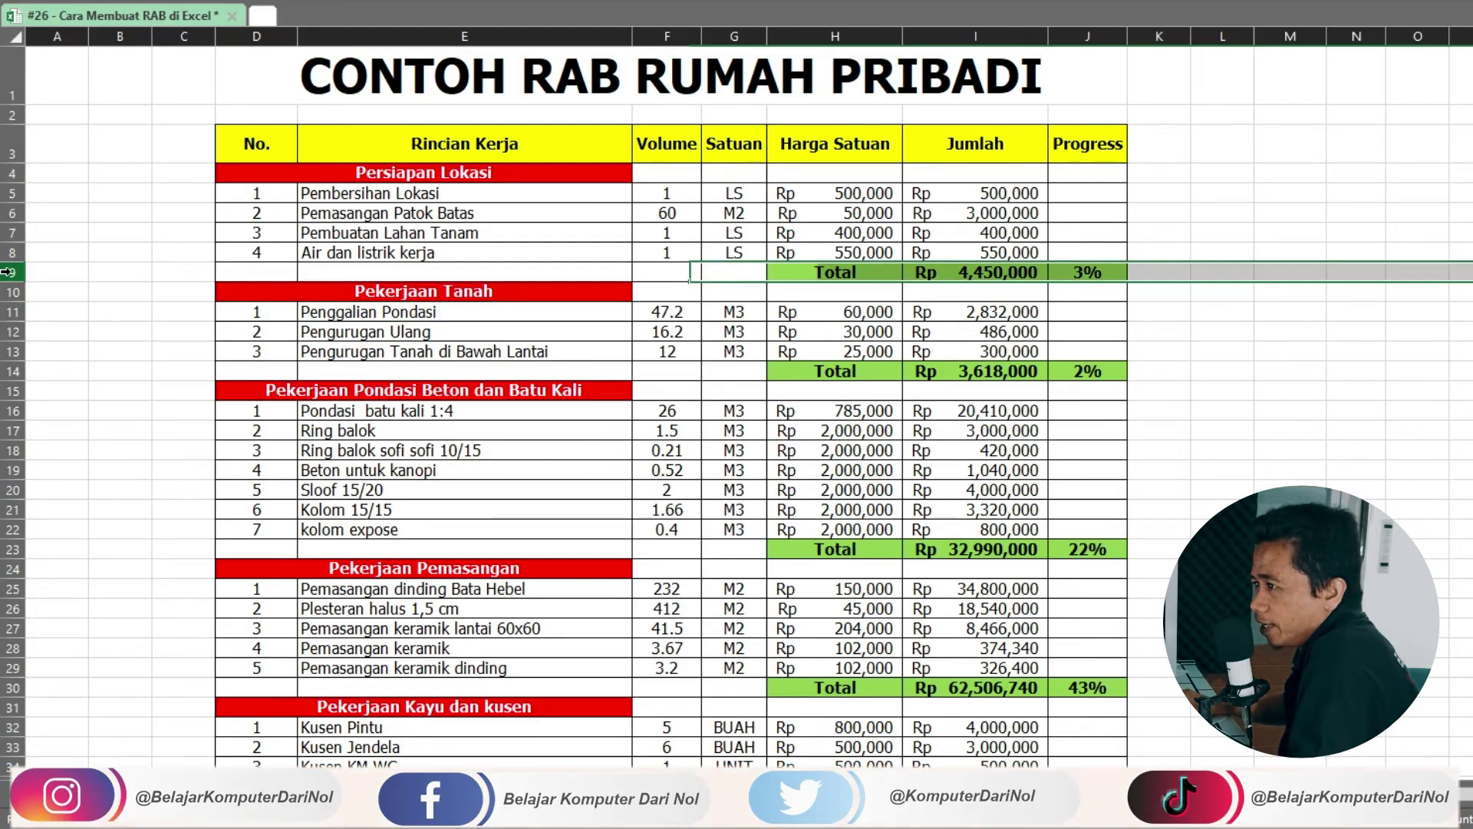
right_click(8, 272)
click(96, 420)
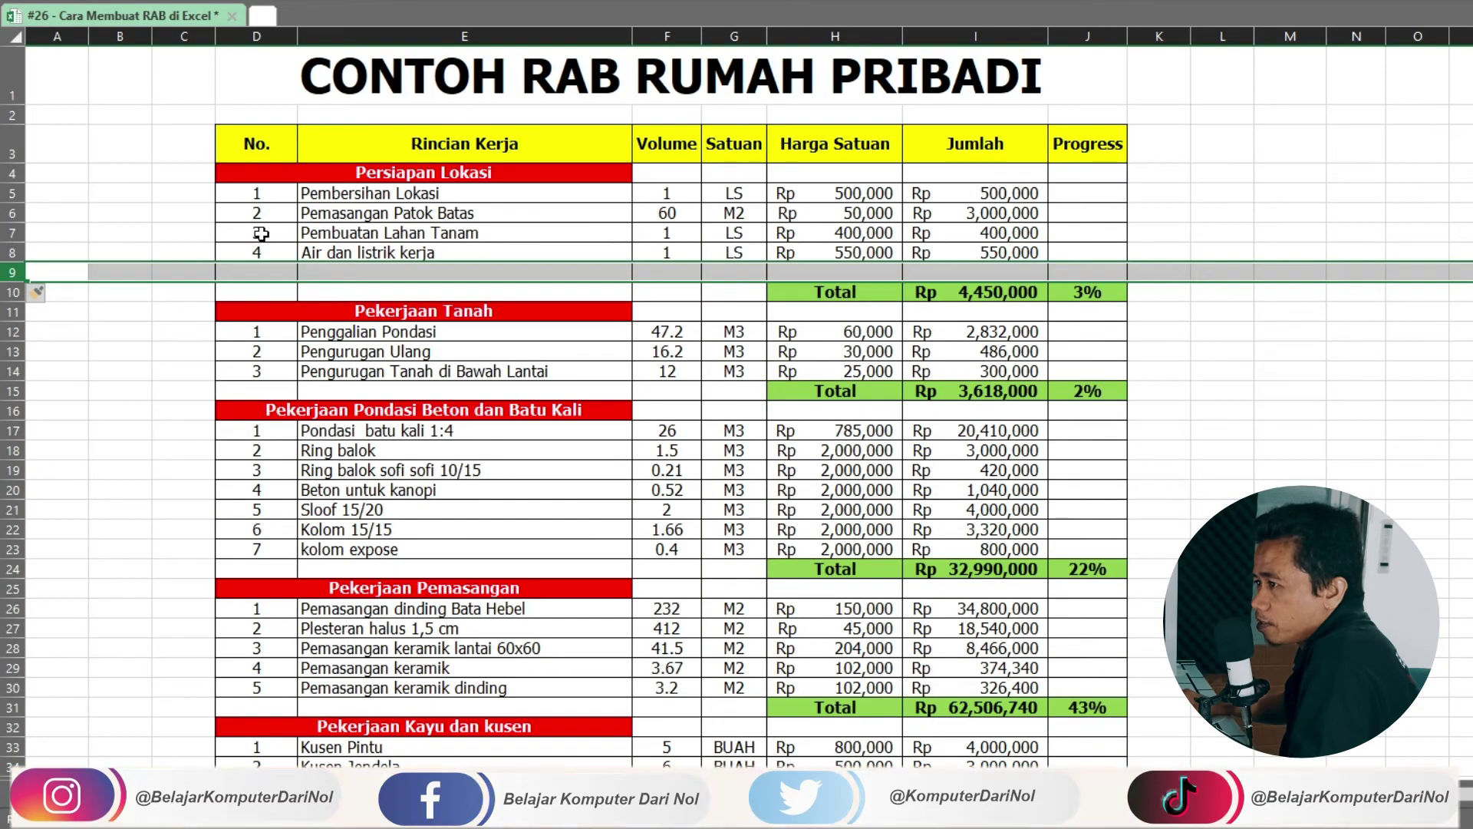
drag(261, 234, 264, 253)
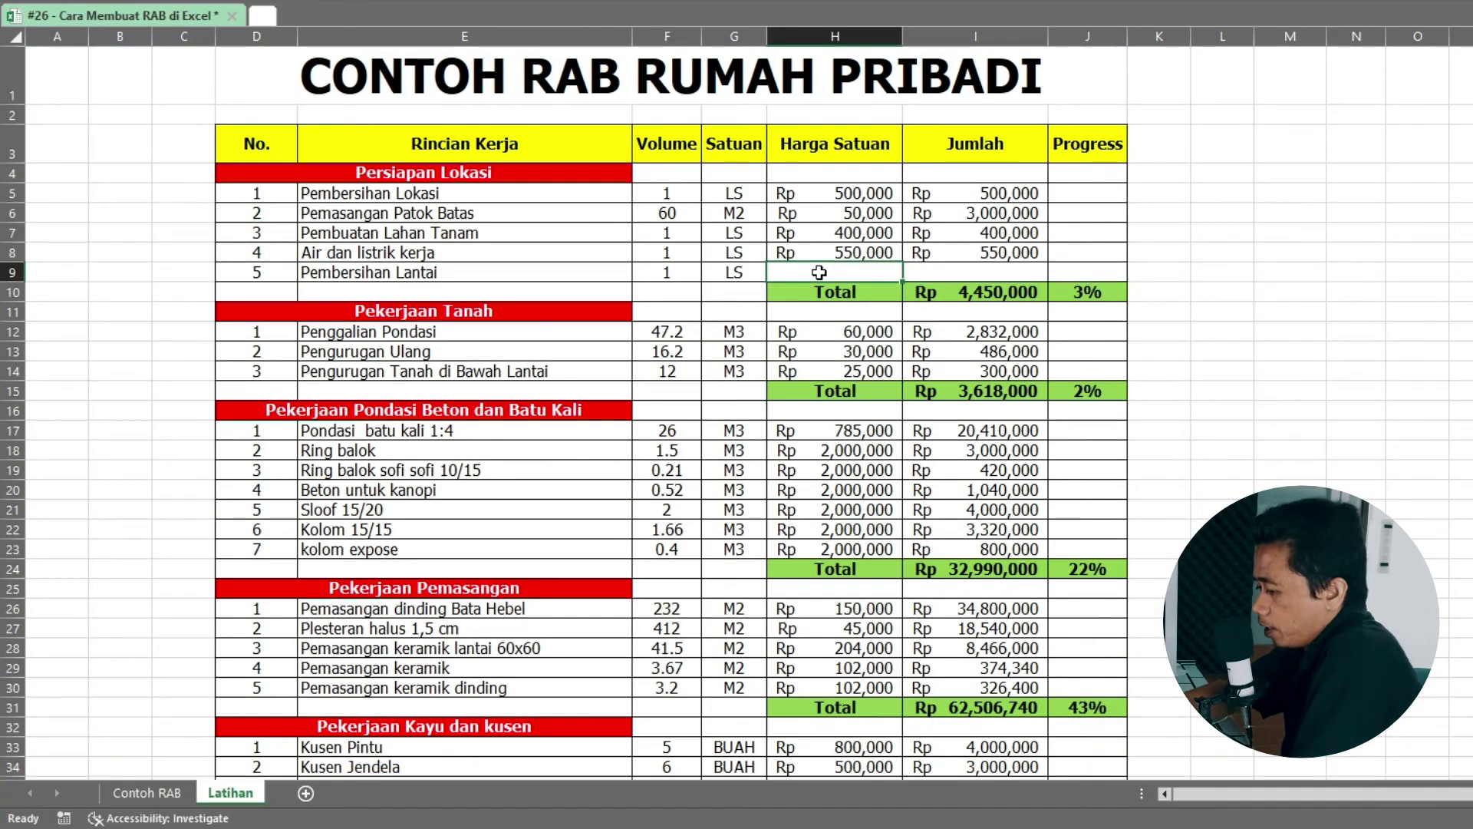
text(250000)
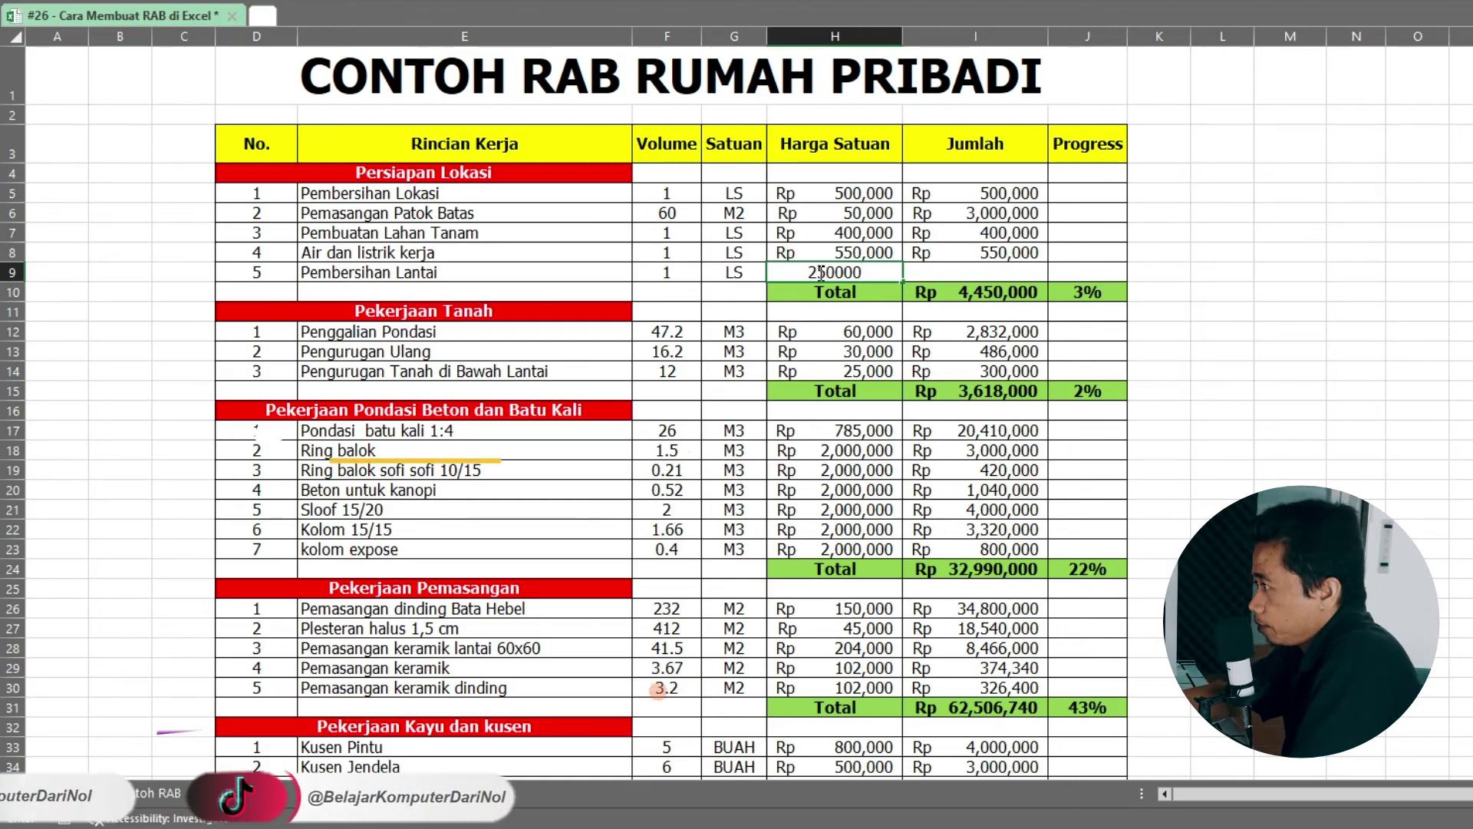
key(Return)
Verify the section Total rose to Rp 4,700,000 and Anggaran to Rp 147,203,740.
click(997, 290)
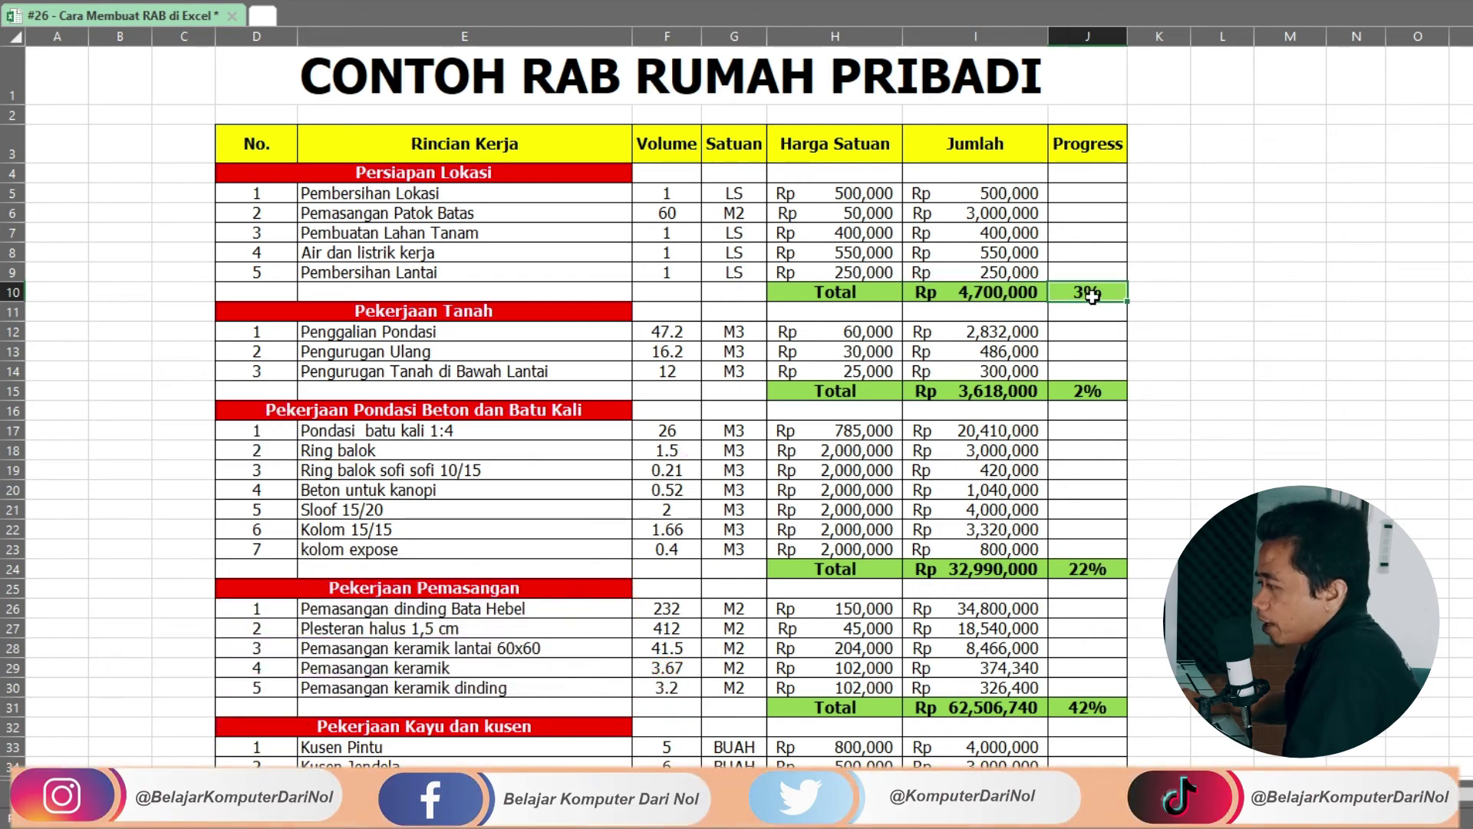
scroll(1092, 295, down, 10)
scroll(1091, 307, down, 3)
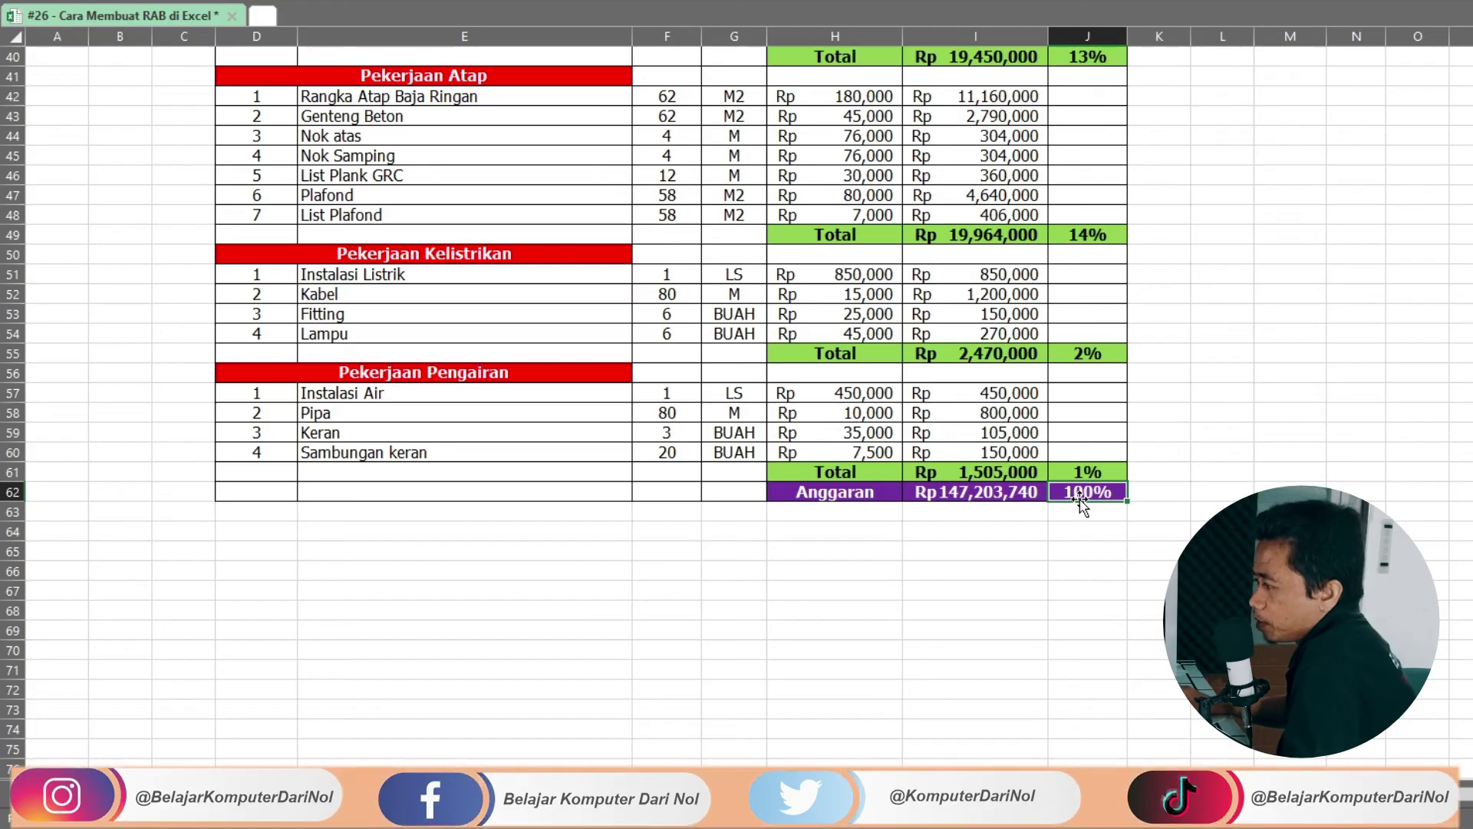
click(979, 500)
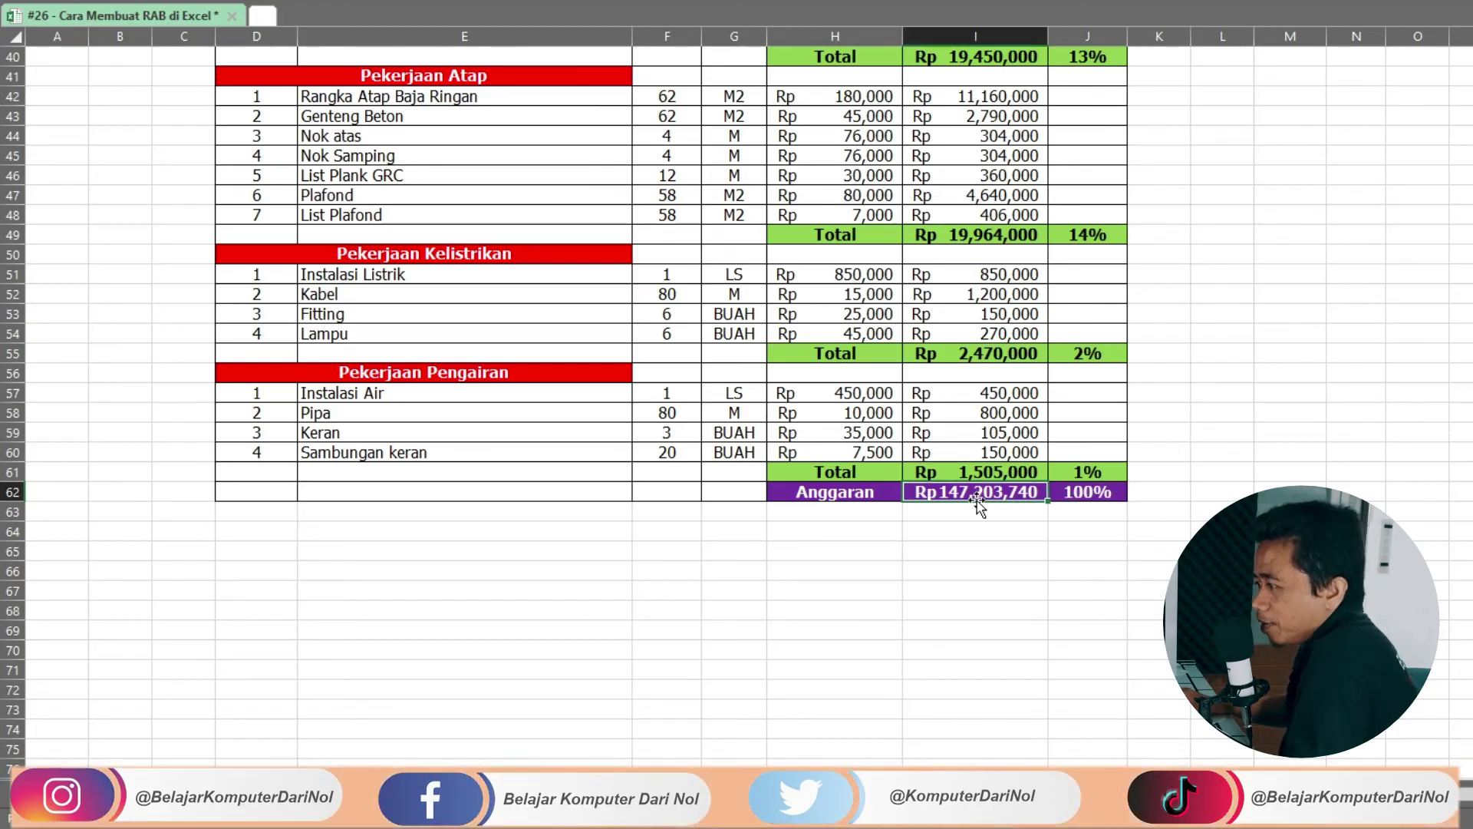